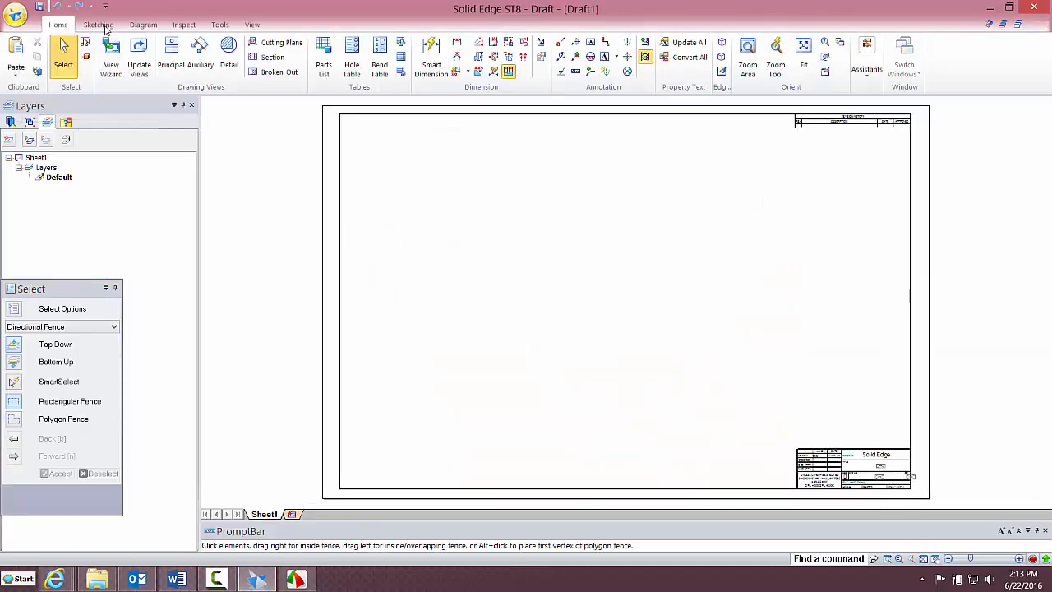
# - Start the View Wizard using the part model stored in the Assignment 2 folder
pyautogui.click(119, 68)
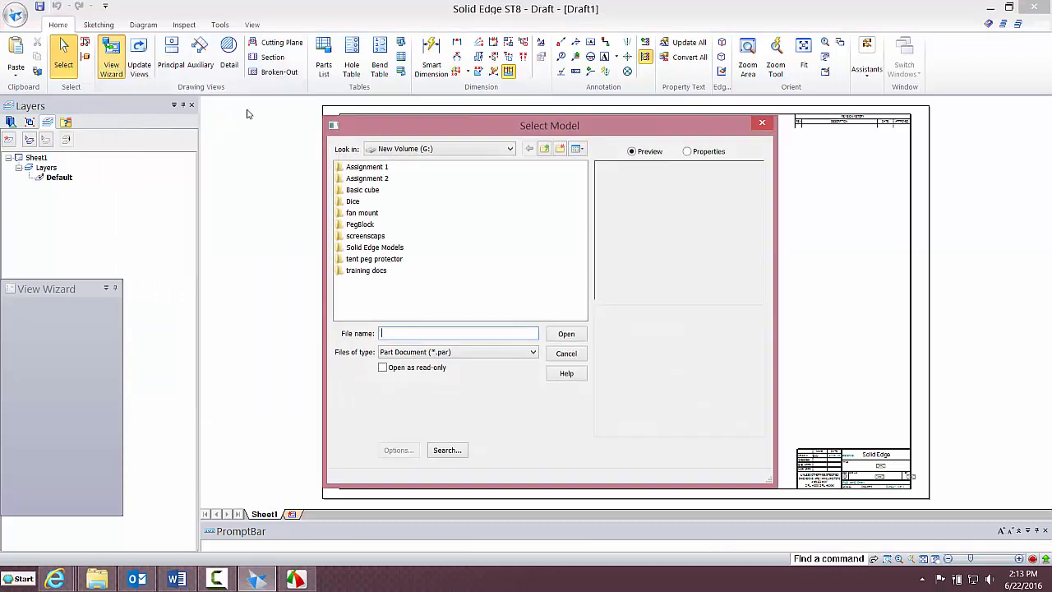
pyautogui.doubleClick(380, 178)
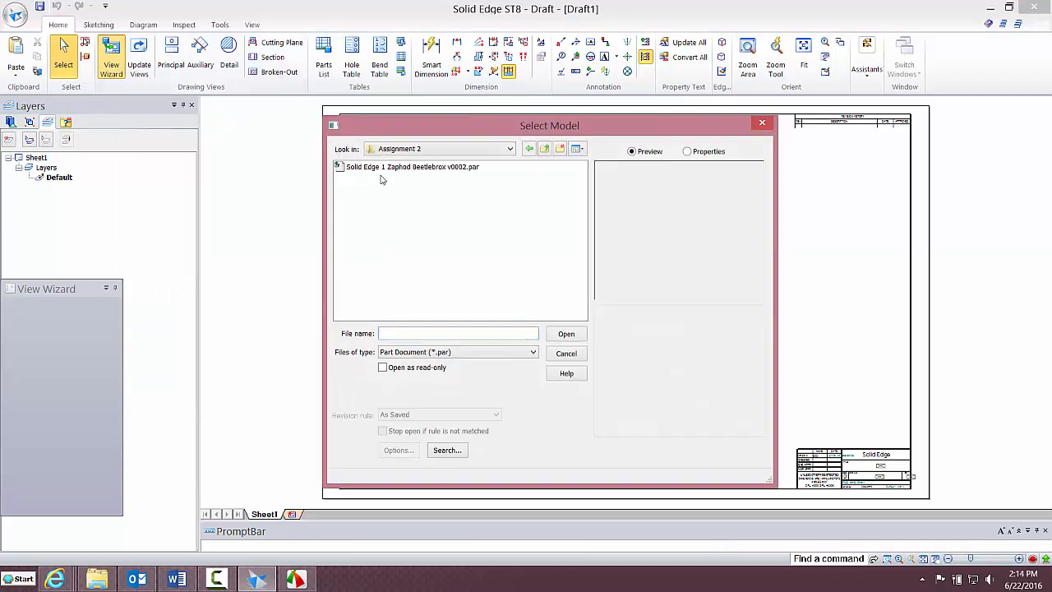
pyautogui.click(382, 167)
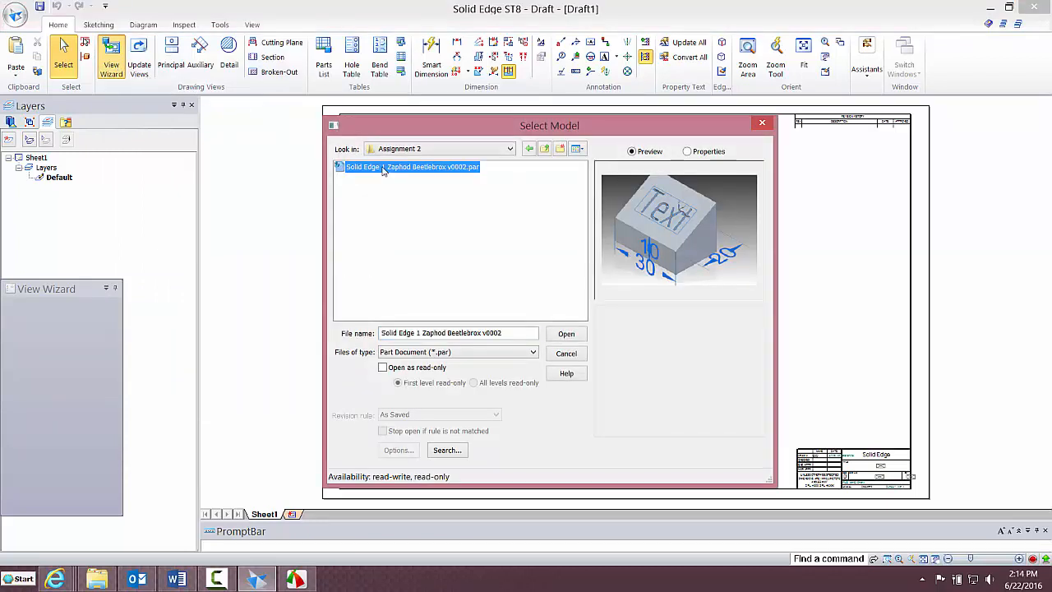
pyautogui.click(566, 333)
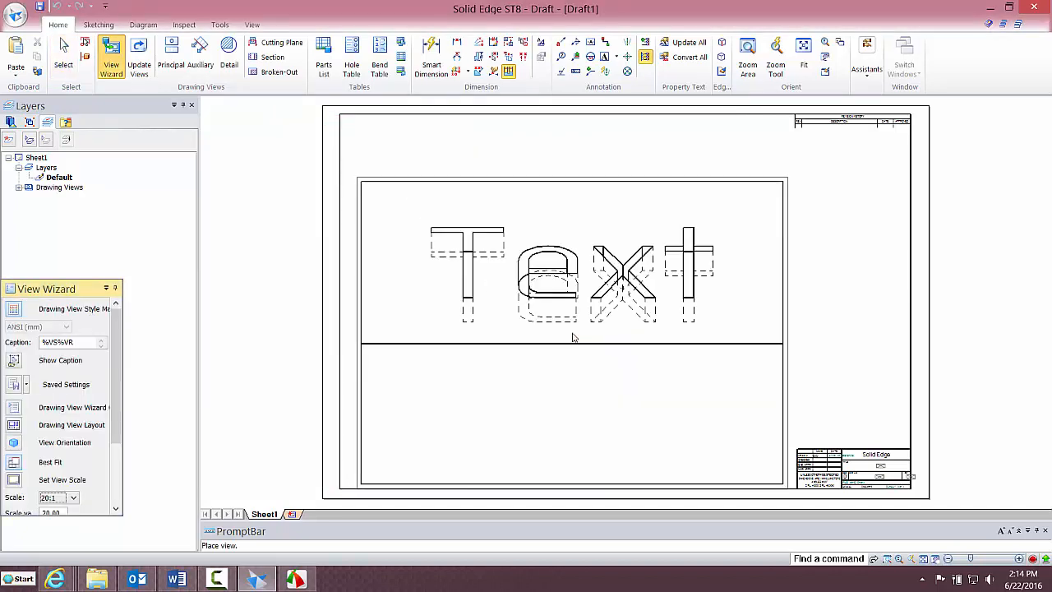
# - Set the view scale to 2:1 and place the front view with projected top, side and isometric views
pyautogui.click(74, 497)
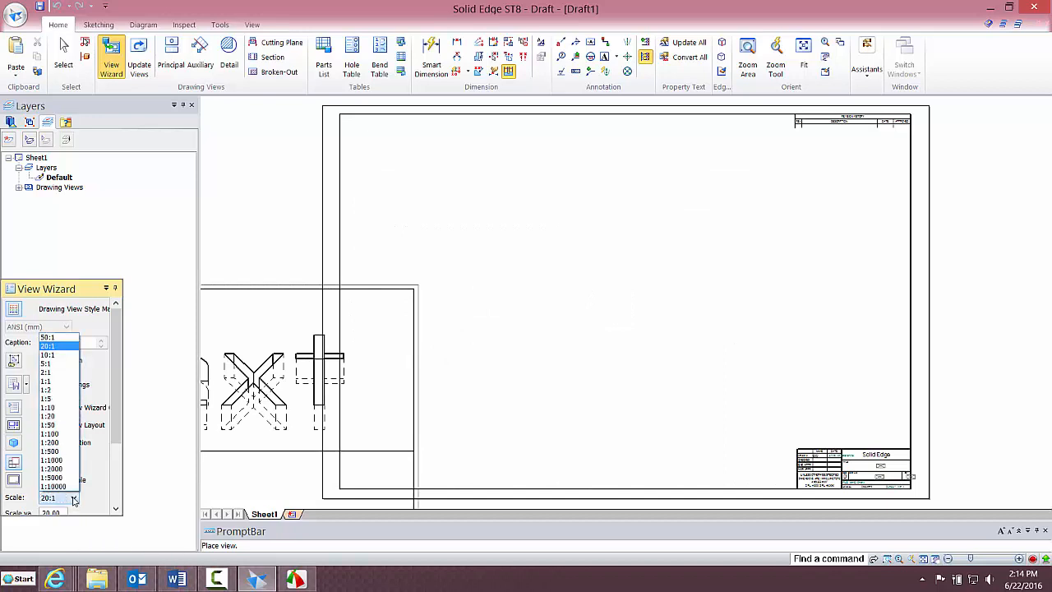
pyautogui.click(48, 371)
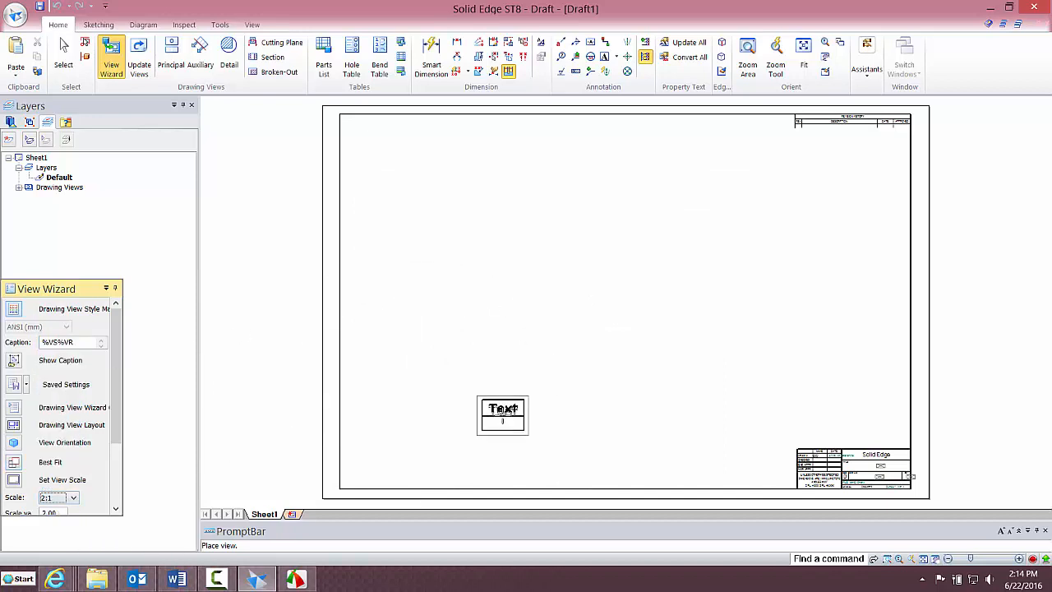
pyautogui.click(505, 363)
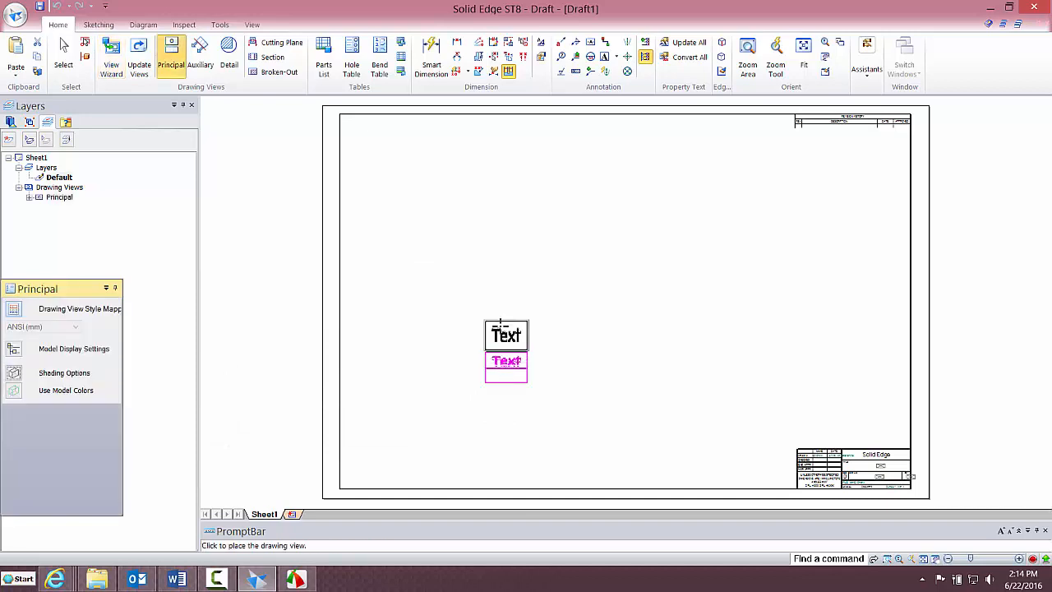
pyautogui.click(504, 314)
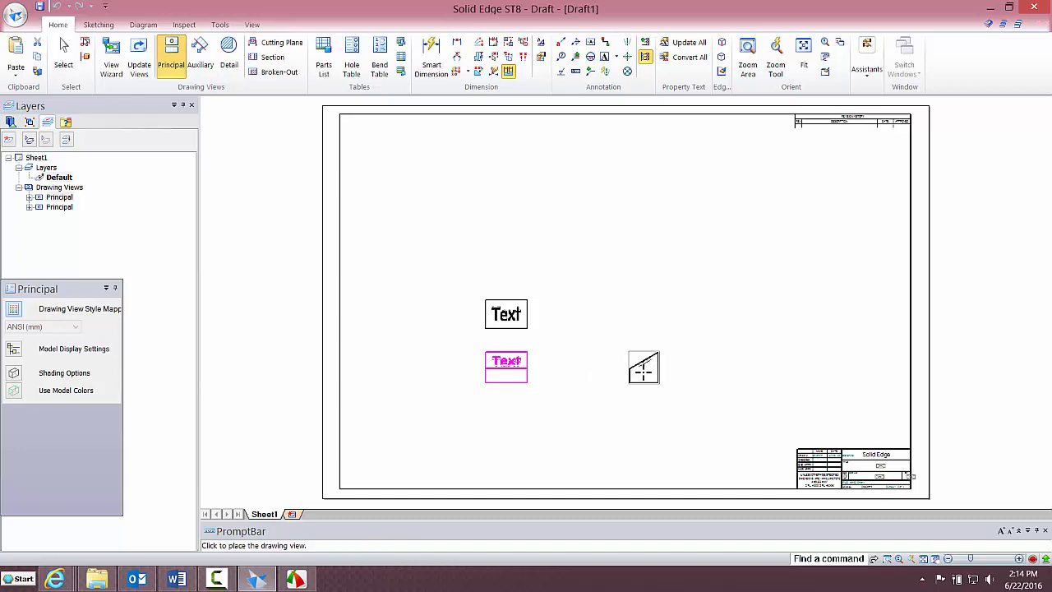
pyautogui.click(643, 369)
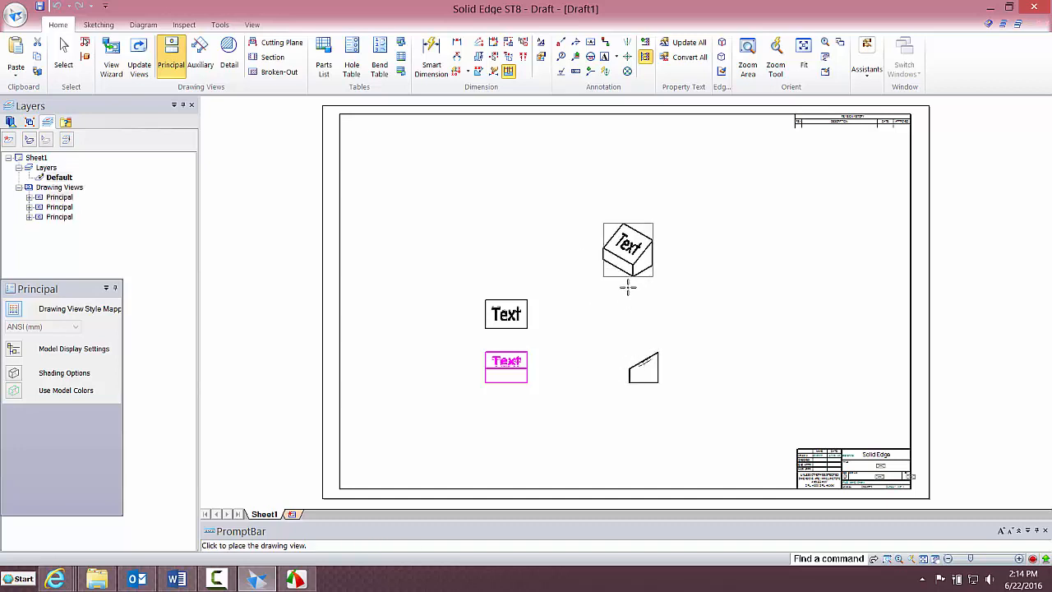
pyautogui.click(627, 286)
pyautogui.rightClick(588, 336)
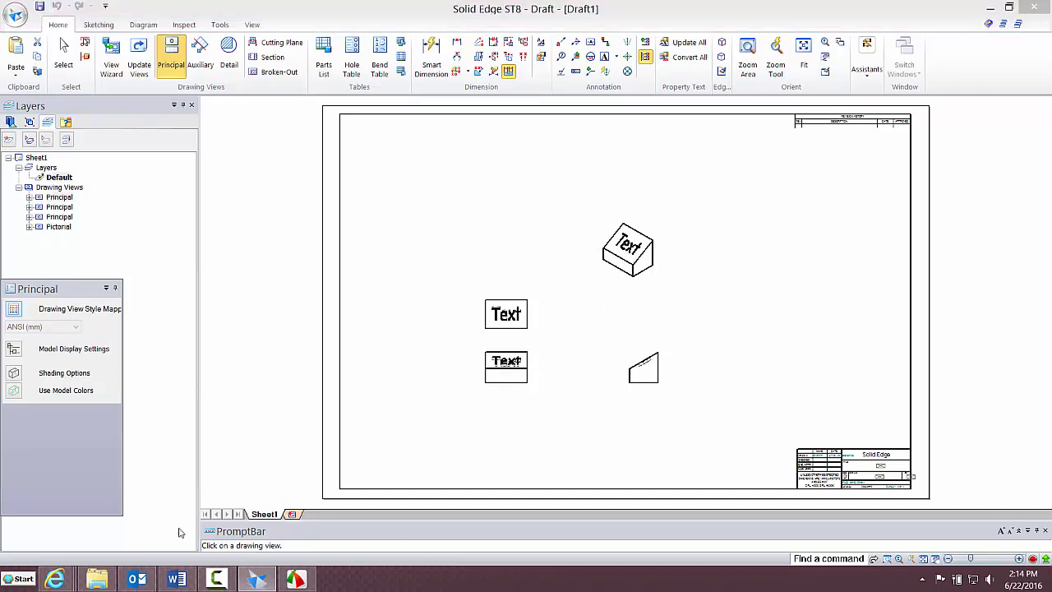
# - Change the background of Sheet1 to A-Sheet in the sheet setup
pyautogui.rightClick(263, 514)
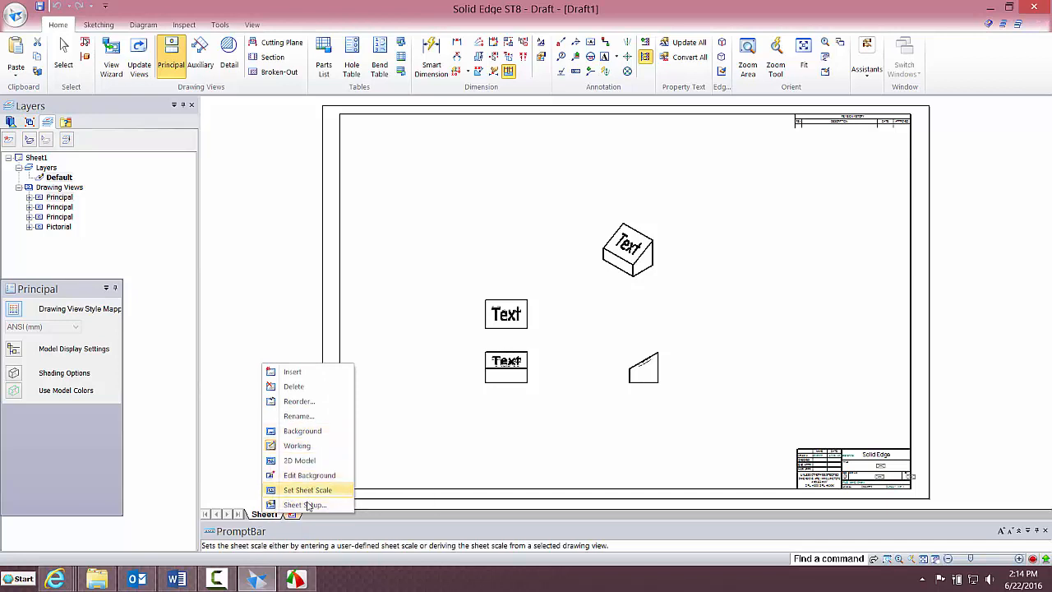
pyautogui.click(310, 511)
pyautogui.click(536, 227)
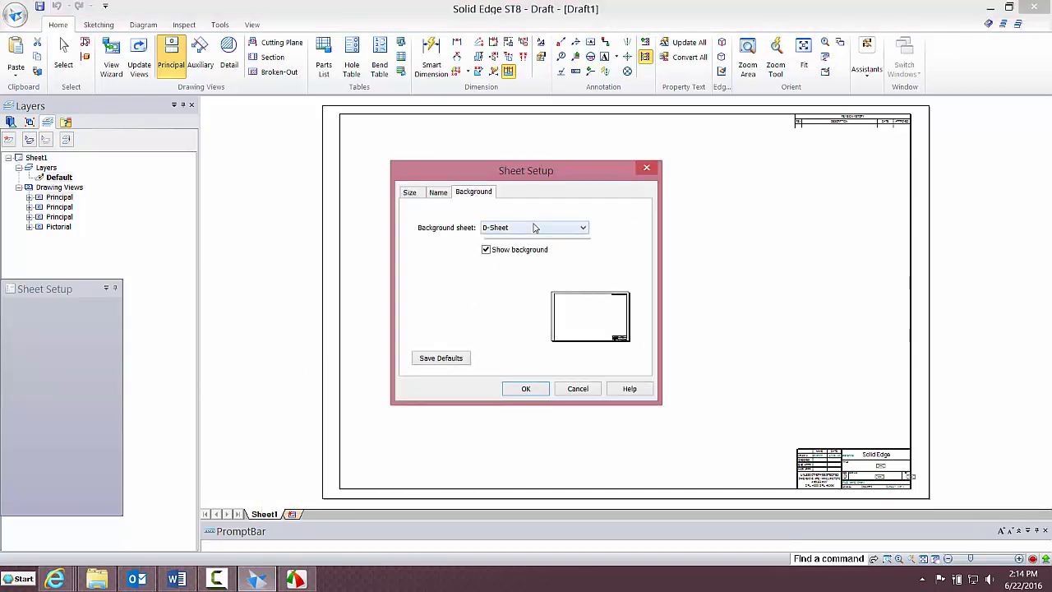
pyautogui.click(501, 239)
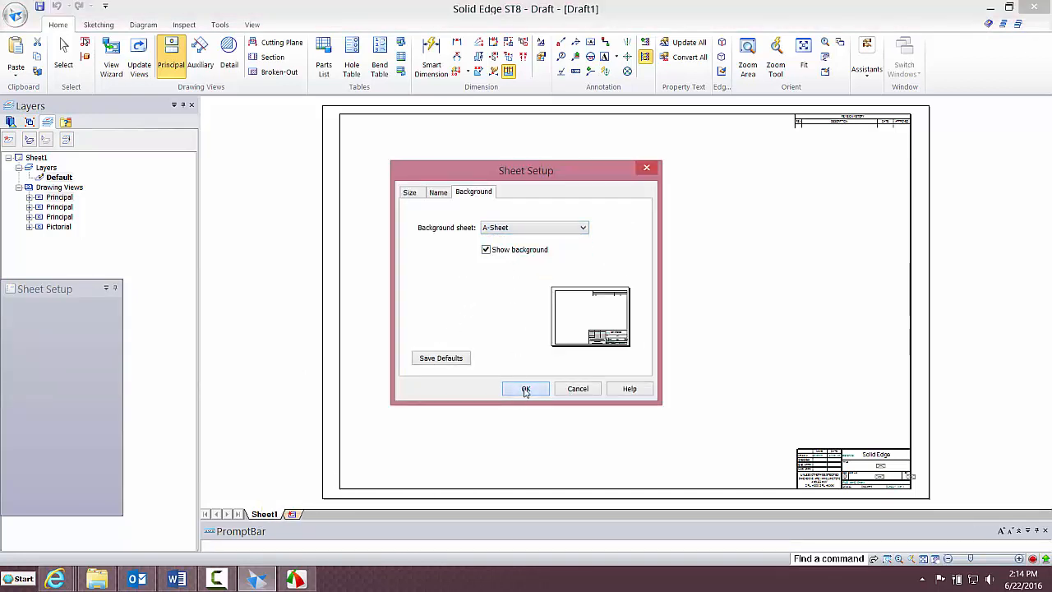
pyautogui.click(526, 390)
# - Move all four views together down to the smaller sheet and shift the side view closer to the front view, inside the border
pyautogui.moveTo(711, 172); pyautogui.dragTo(474, 383)
pyautogui.moveTo(440, 414)
pyautogui.mouseDown()
pyautogui.moveTo(332, 462)
pyautogui.moveTo(360, 483)
pyautogui.moveTo(358, 445)
pyautogui.mouseUp()
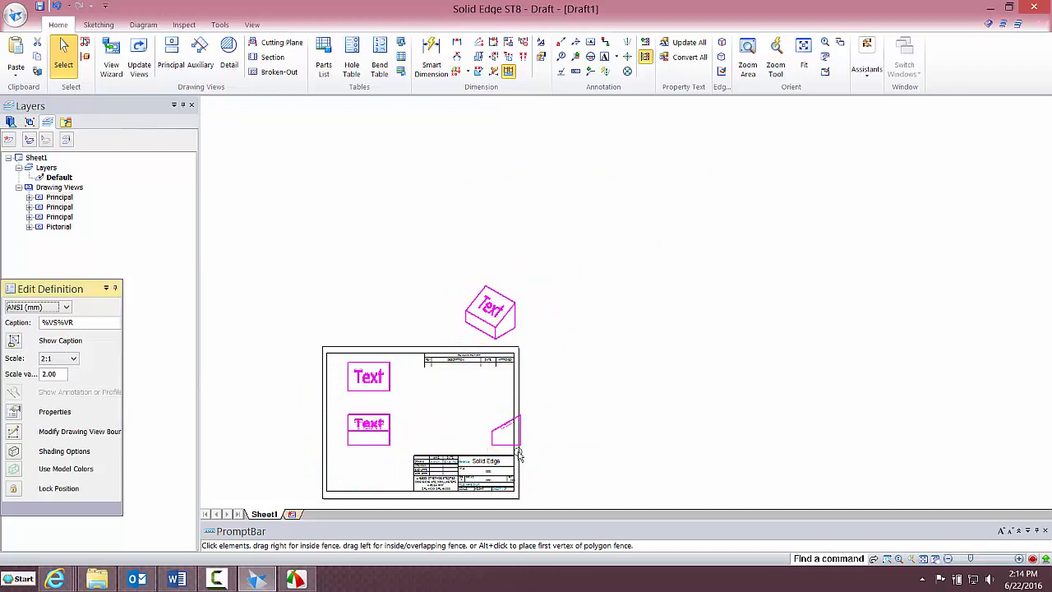
pyautogui.click(548, 446)
pyautogui.moveTo(509, 443); pyautogui.dragTo(453, 431)
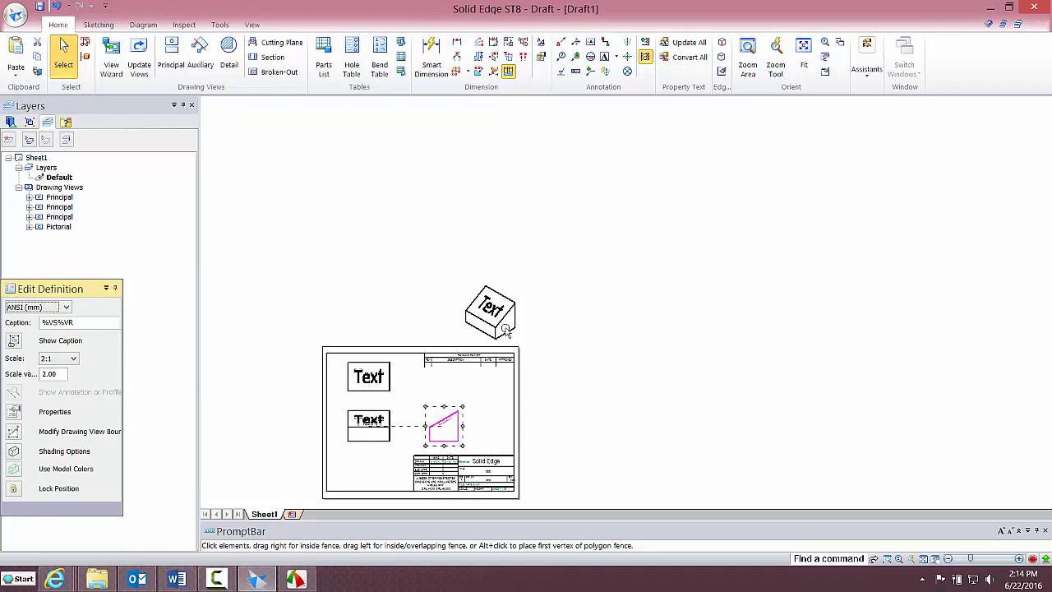
# - Cut the isometric view from Sheet1 and paste it inside the border of Sheet2
pyautogui.click(505, 313)
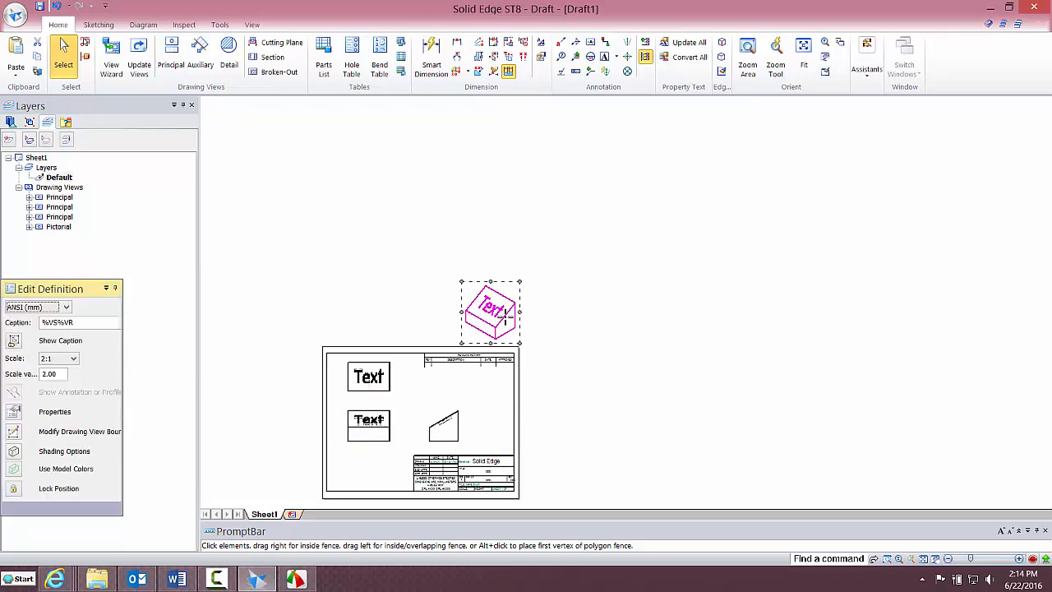
pyautogui.rightClick(505, 314)
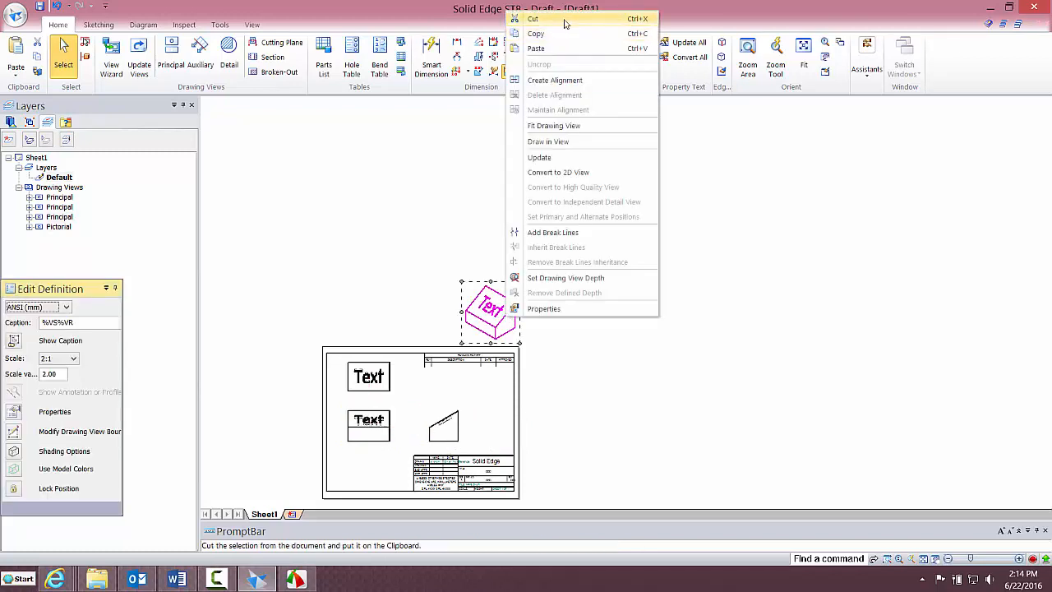
pyautogui.click(565, 20)
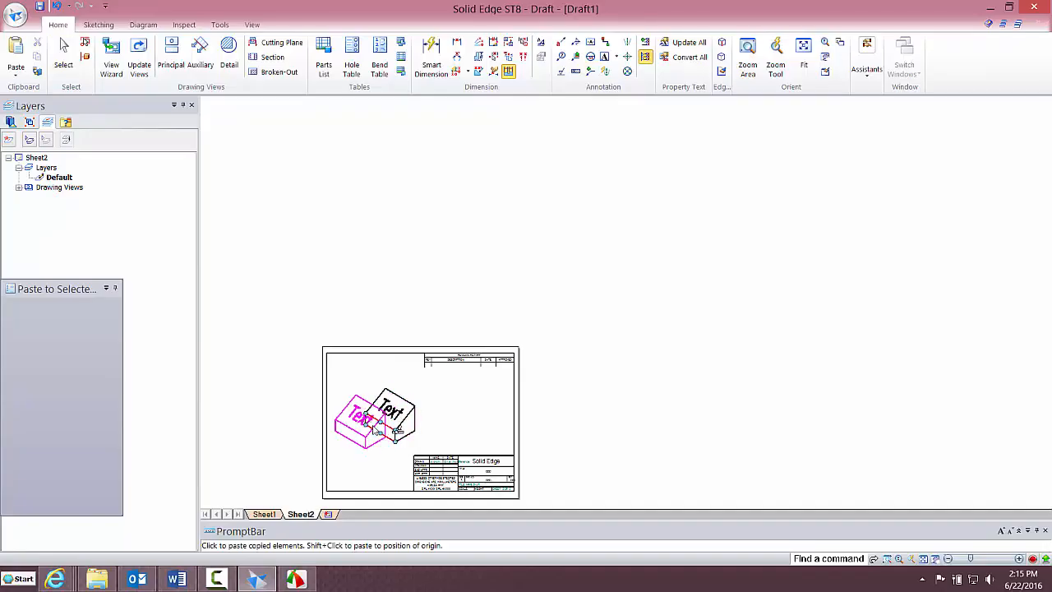
pyautogui.press('Escape')
# - Create an auxiliary view on Sheet1 from the side view's slanted edge, placed above and to the left of that edge
pyautogui.click(264, 513)
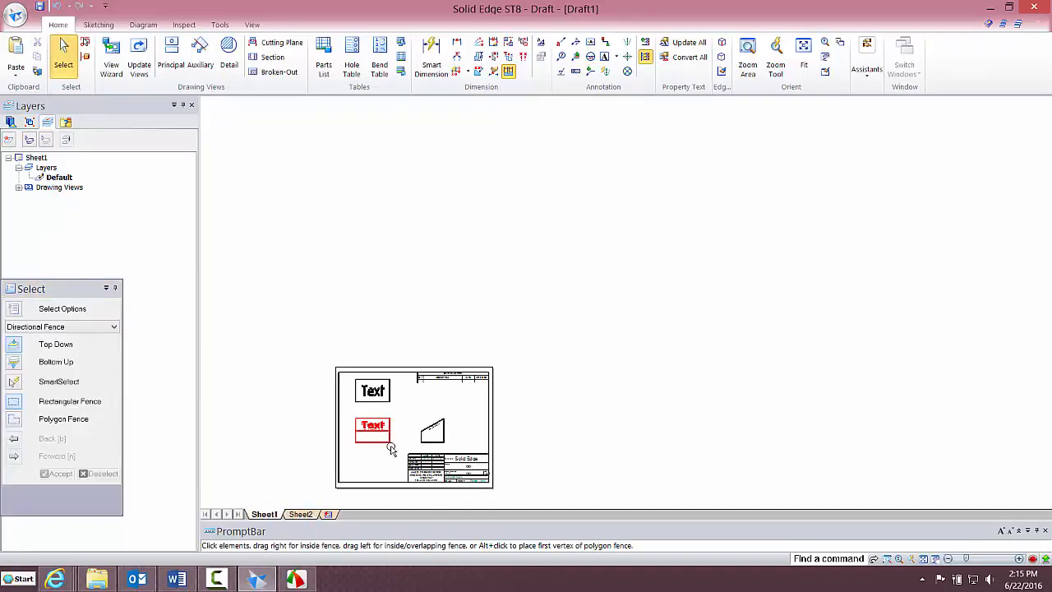
pyautogui.scroll(5, 378, 451)
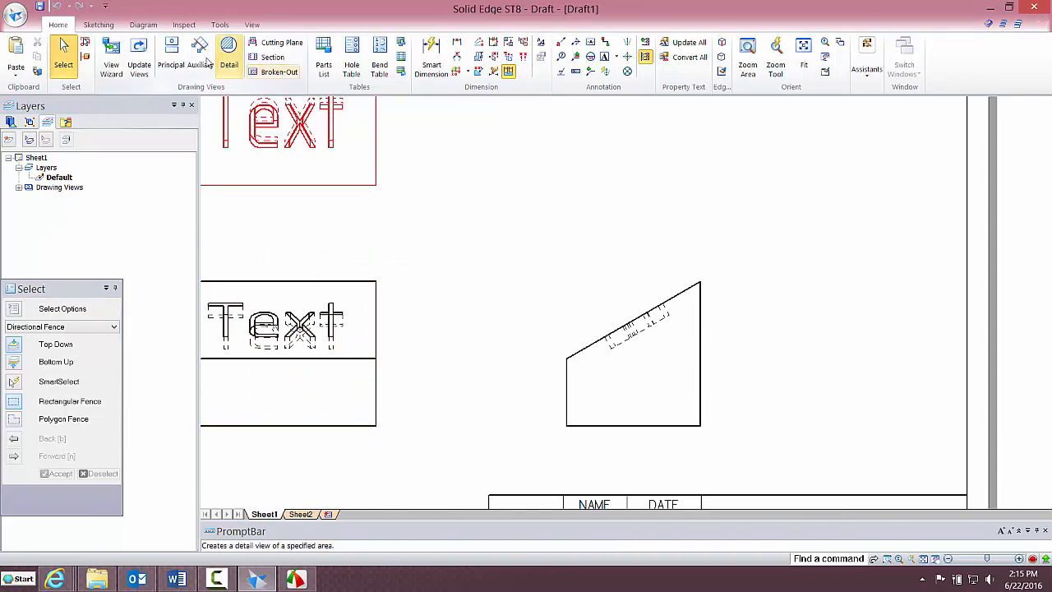
pyautogui.click(200, 51)
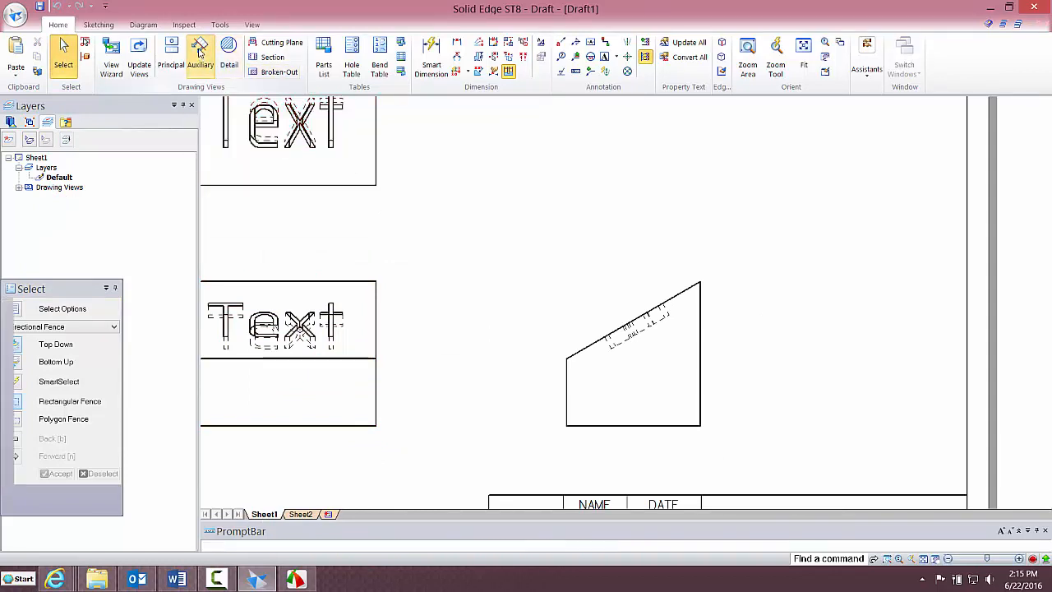
pyautogui.click(575, 355)
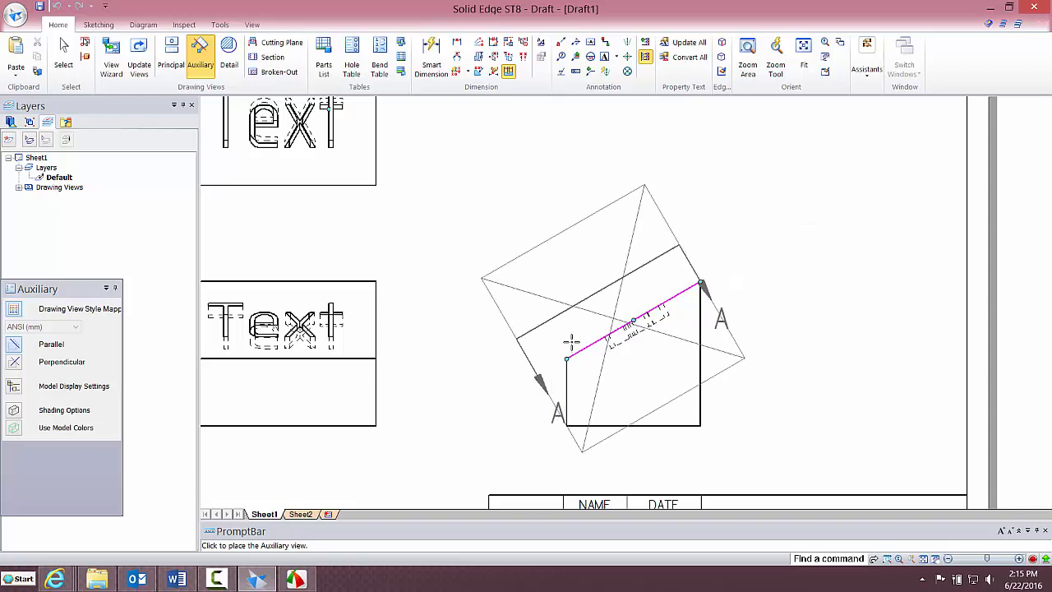
pyautogui.click(490, 176)
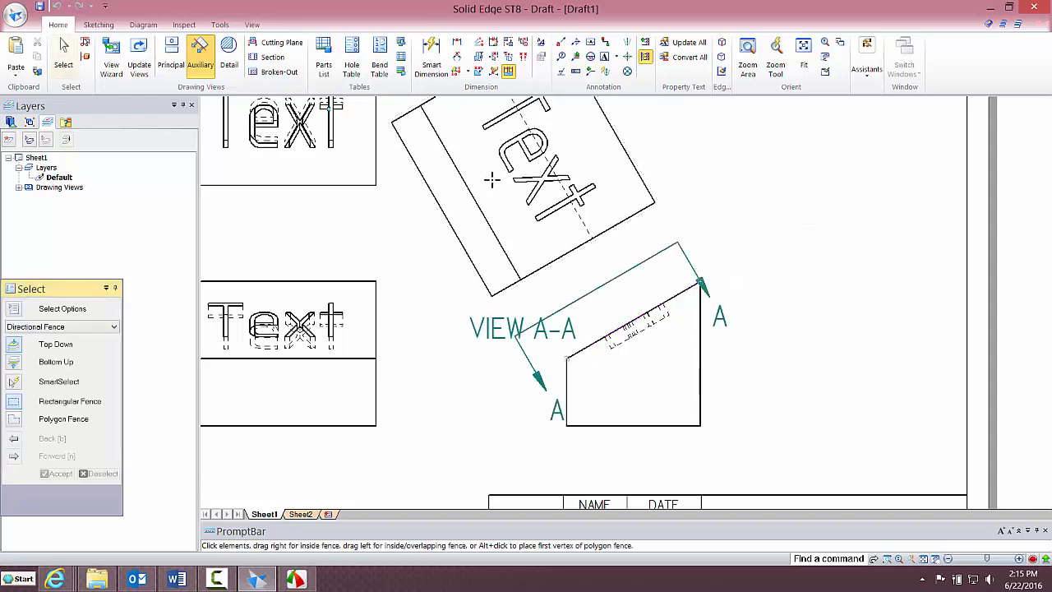
# - Transfer the auxiliary view with its source side view to Sheet3 and move the pair to the left half of the sheet
pyautogui.click(497, 289)
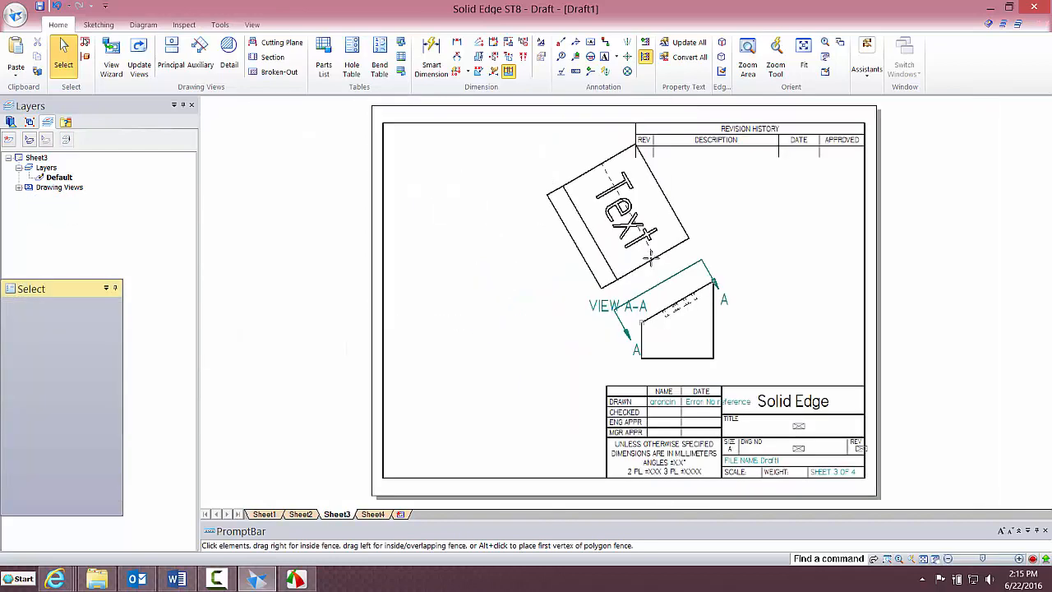
pyautogui.click(655, 263)
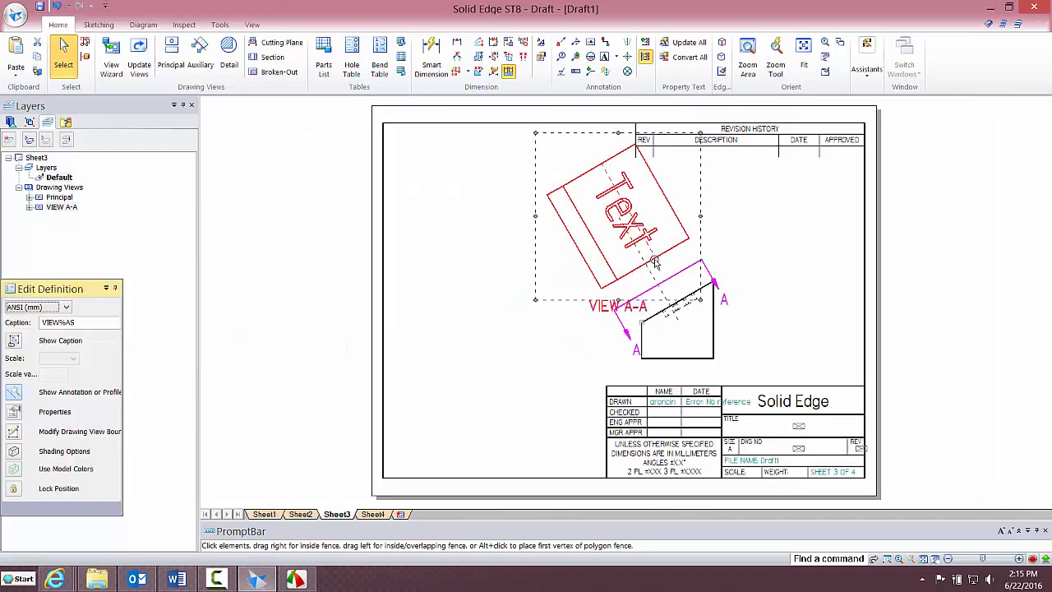
pyautogui.moveTo(645, 265); pyautogui.dragTo(493, 321)
pyautogui.click(333, 275)
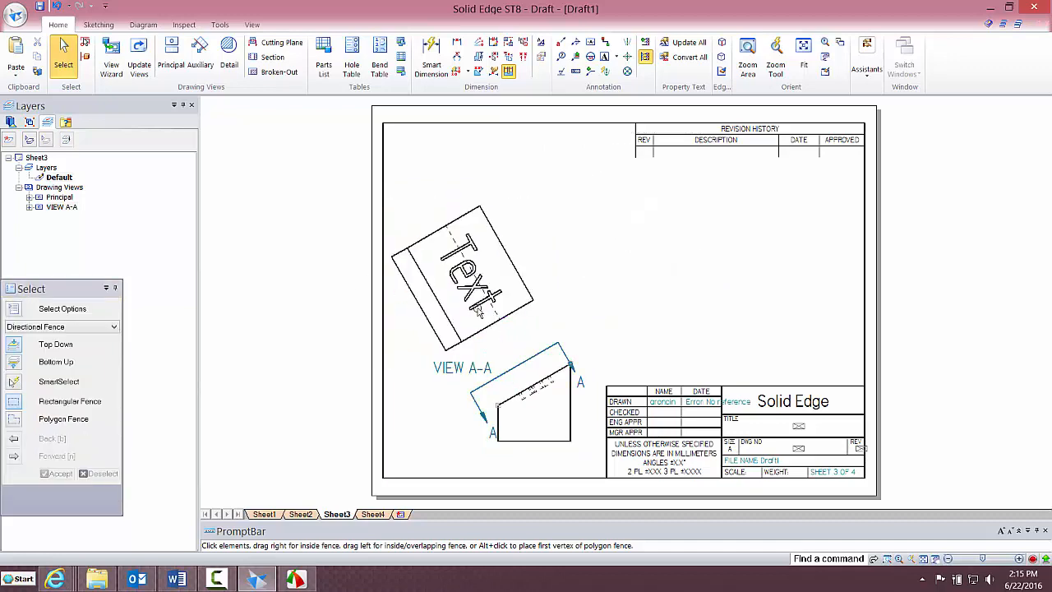
# - Copy the auxiliary view and paste a duplicate with its side view on the right half of Sheet3
pyautogui.click(491, 318)
pyautogui.hotkey('ctrl', 'c')
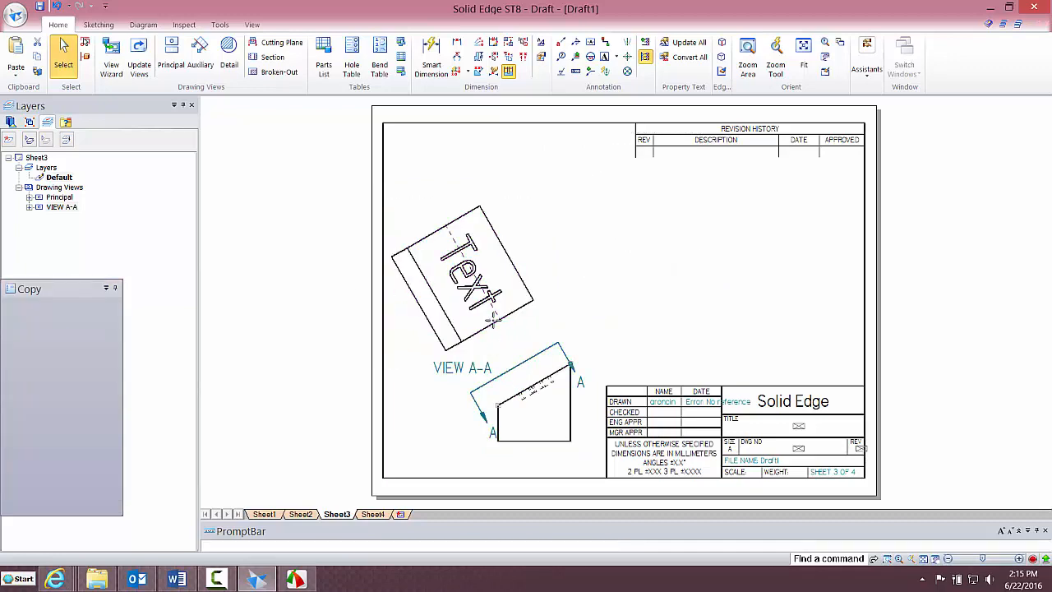
pyautogui.hotkey('ctrl', 'v')
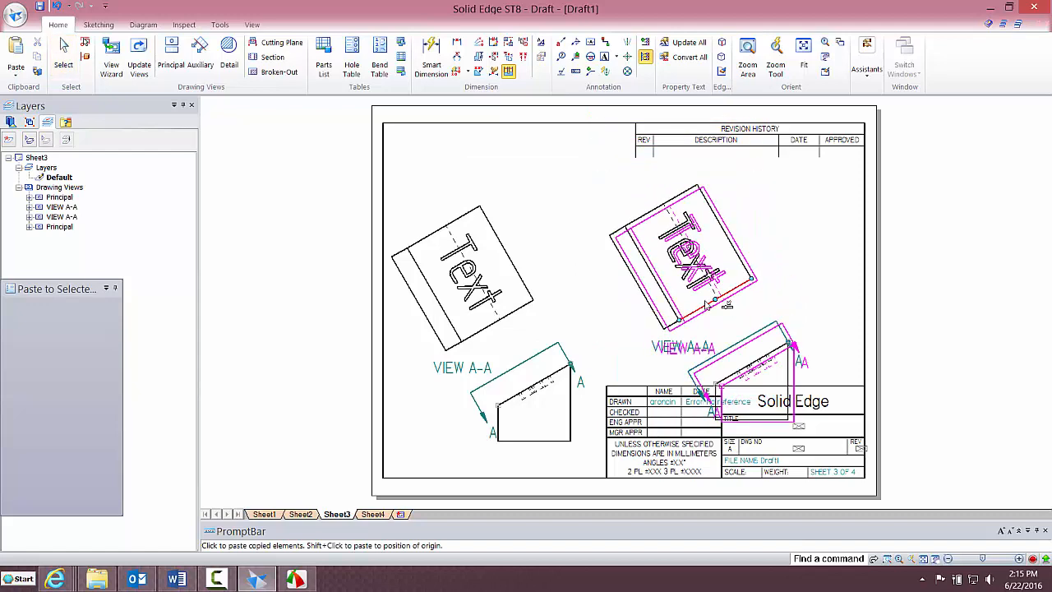
pyautogui.click(701, 306)
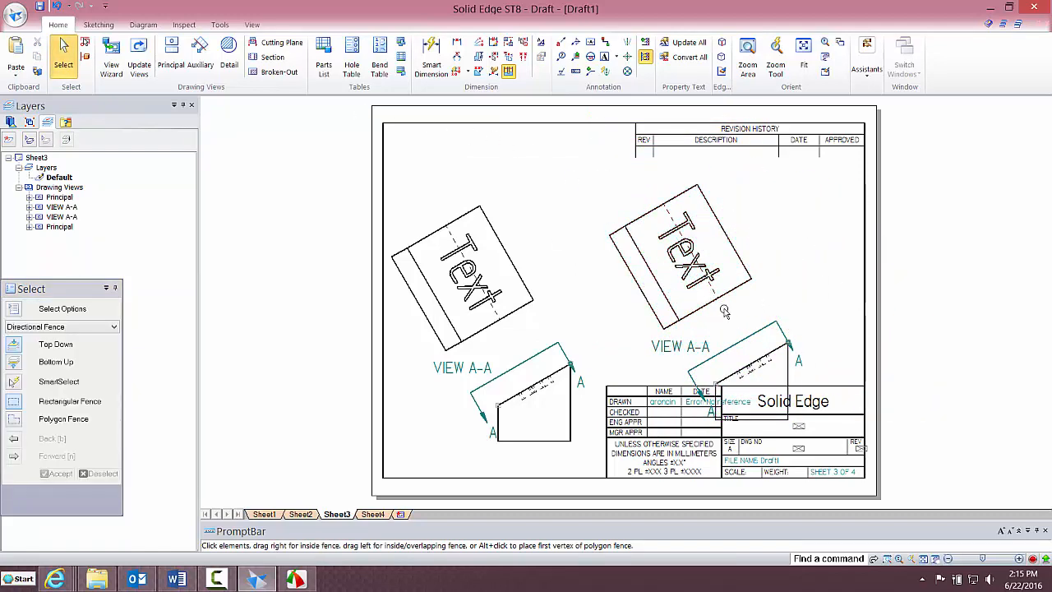
# - Turn off Maintain Alignment for the duplicated auxiliary view on the right half of Sheet3
pyautogui.rightClick(714, 304)
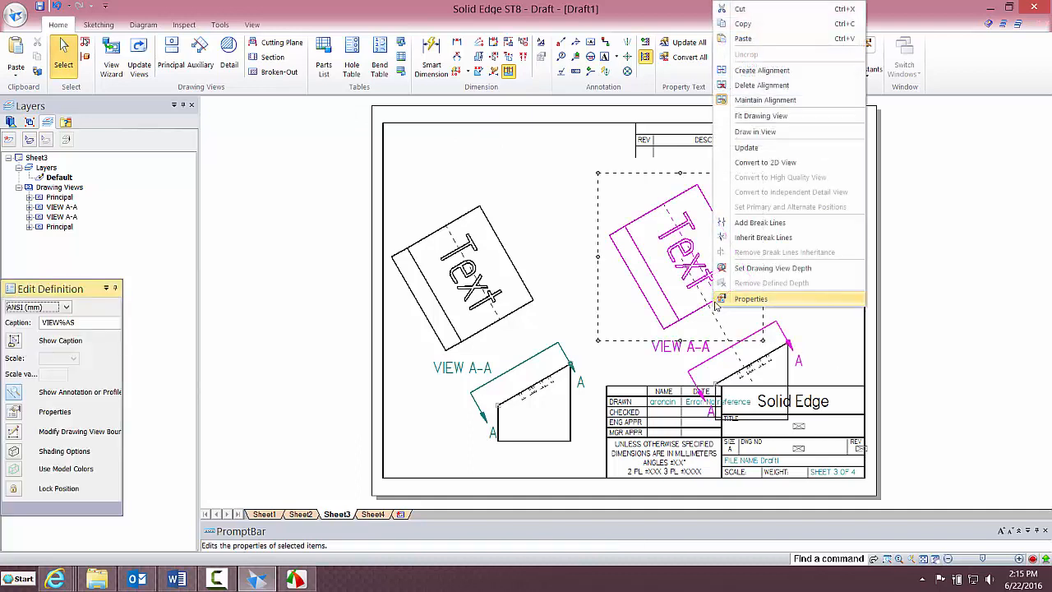
pyautogui.click(780, 102)
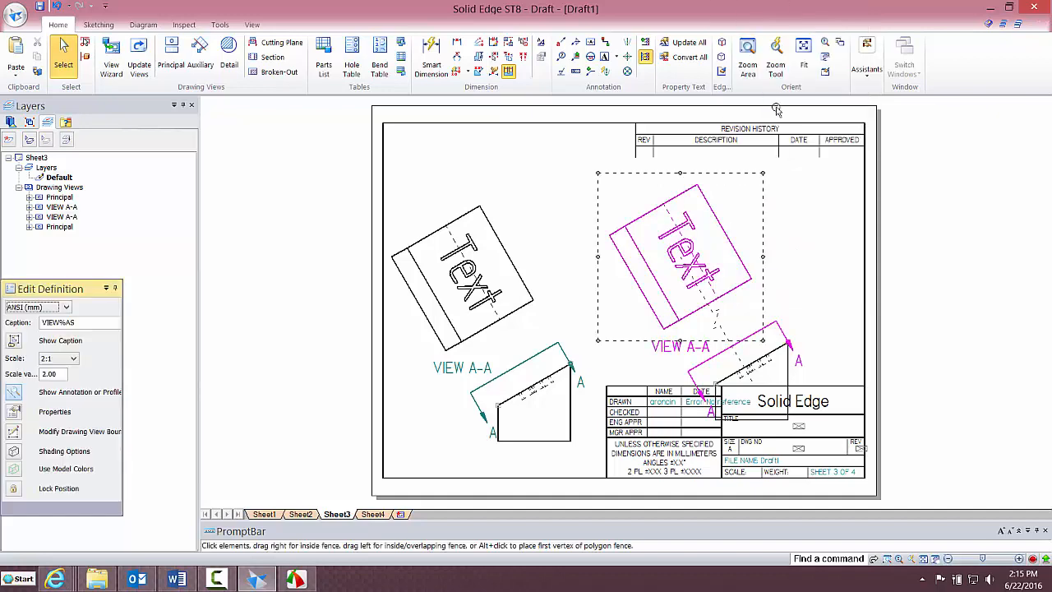
pyautogui.click(786, 308)
pyautogui.click(776, 352)
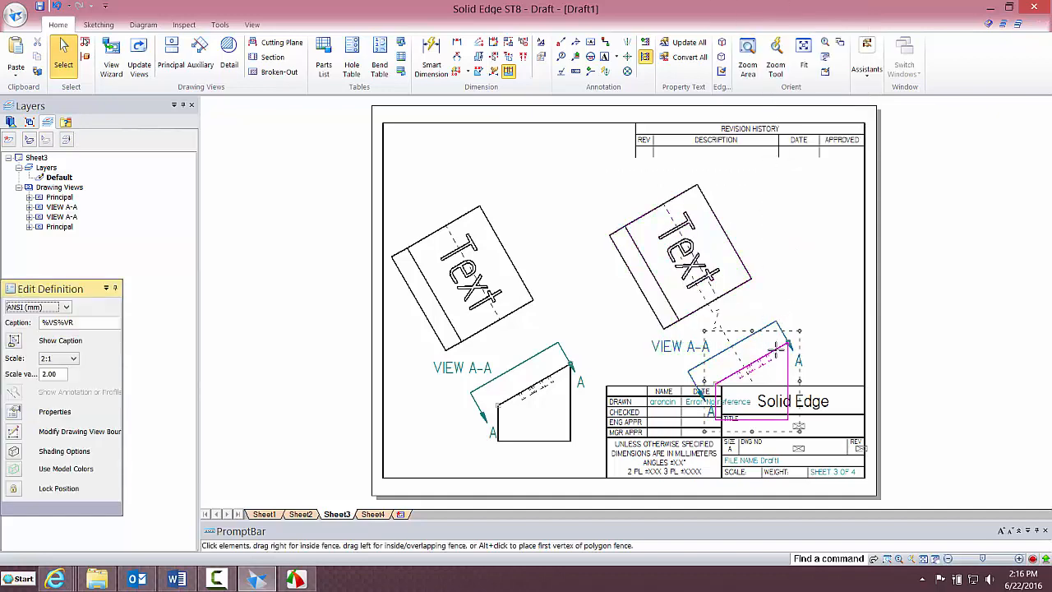
# - Rotate the duplicated auxiliary view 60 degrees about its lowest corner so its text reads horizontally
pyautogui.click(712, 305)
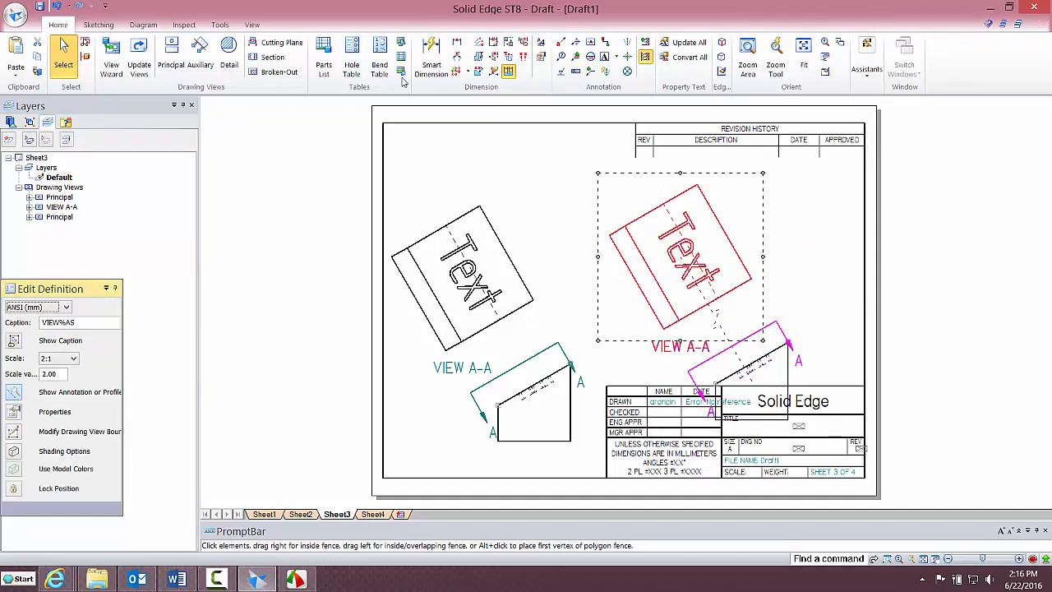
pyautogui.click(98, 24)
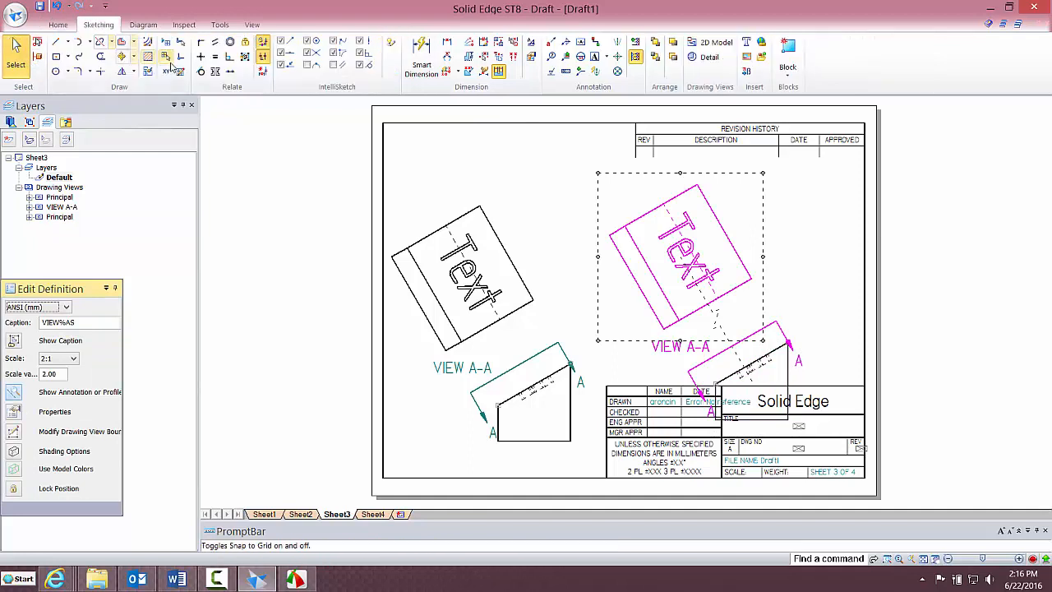
pyautogui.click(132, 56)
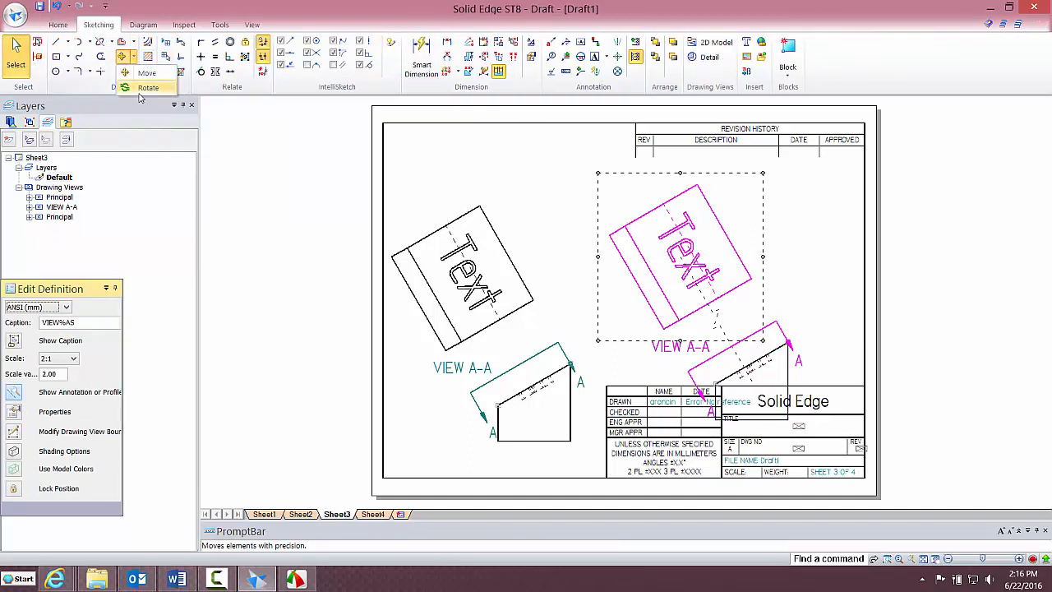
pyautogui.click(144, 88)
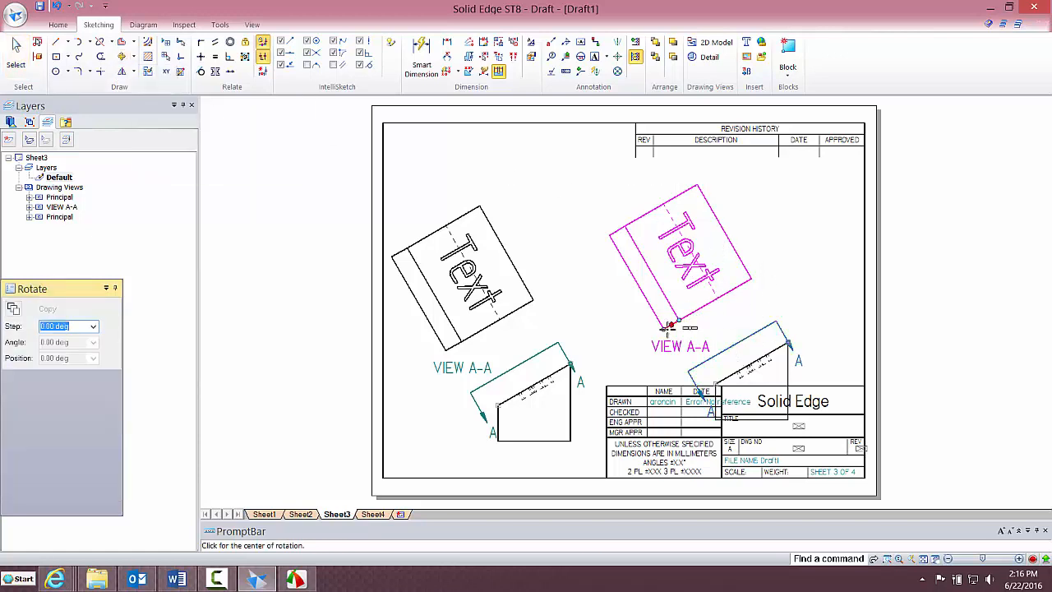
pyautogui.click(750, 278)
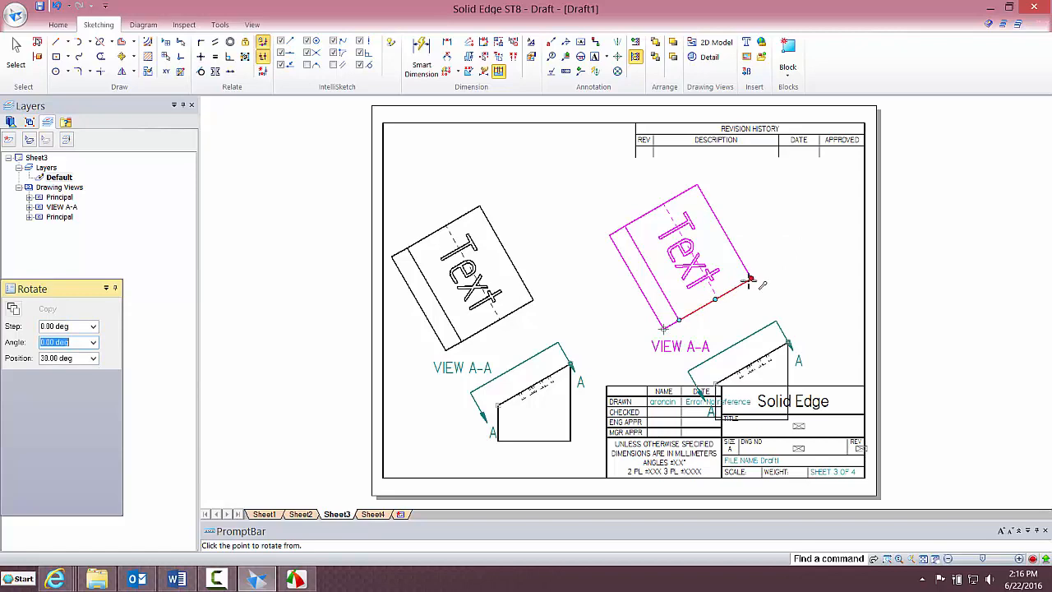
pyautogui.click(751, 279)
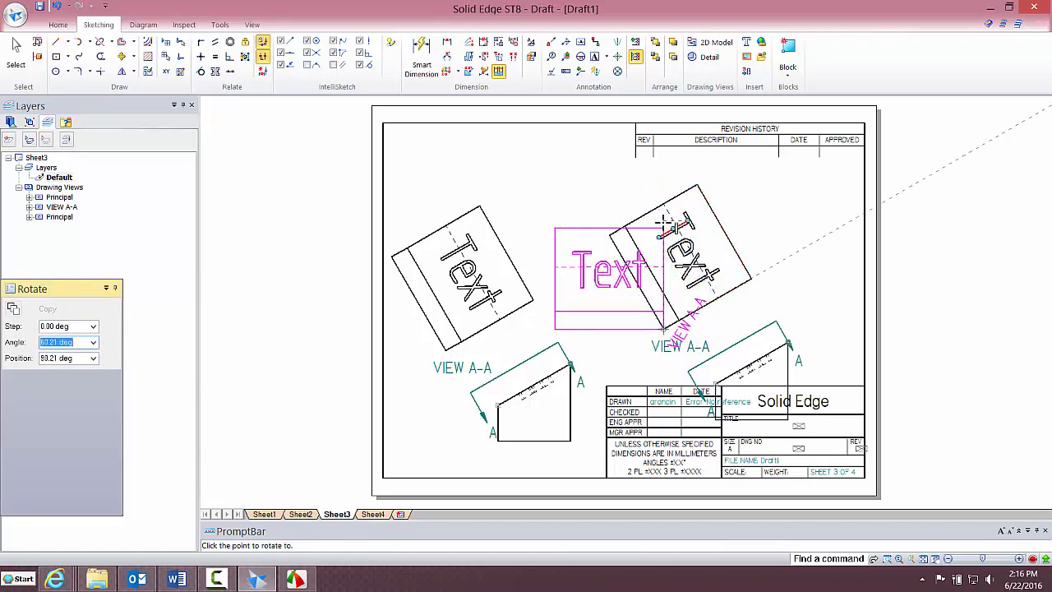
pyautogui.write('60')
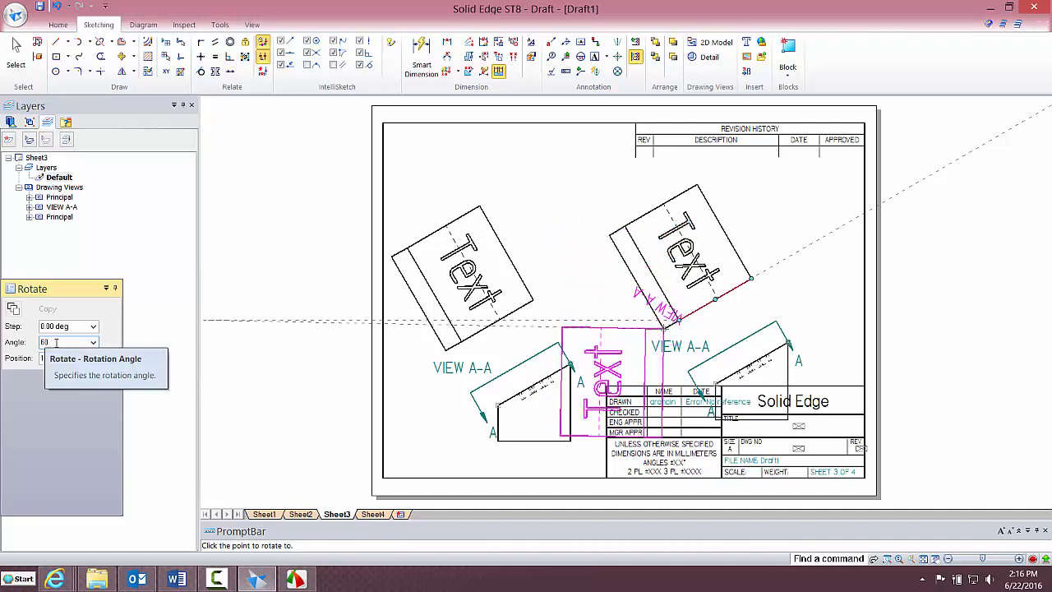
pyautogui.click(657, 171)
pyautogui.click(658, 175)
pyautogui.click(339, 212)
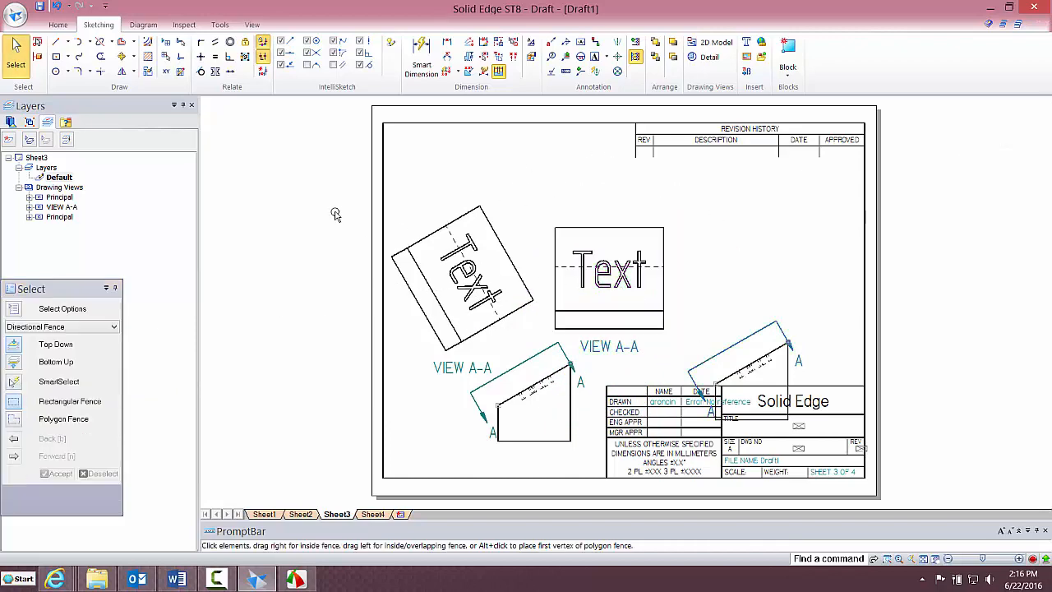
# - Delete the unrotated auxiliary view and its side view from Sheet3, and move the remaining side view up, clear of the title block
pyautogui.click(440, 308)
pyautogui.press('Delete')
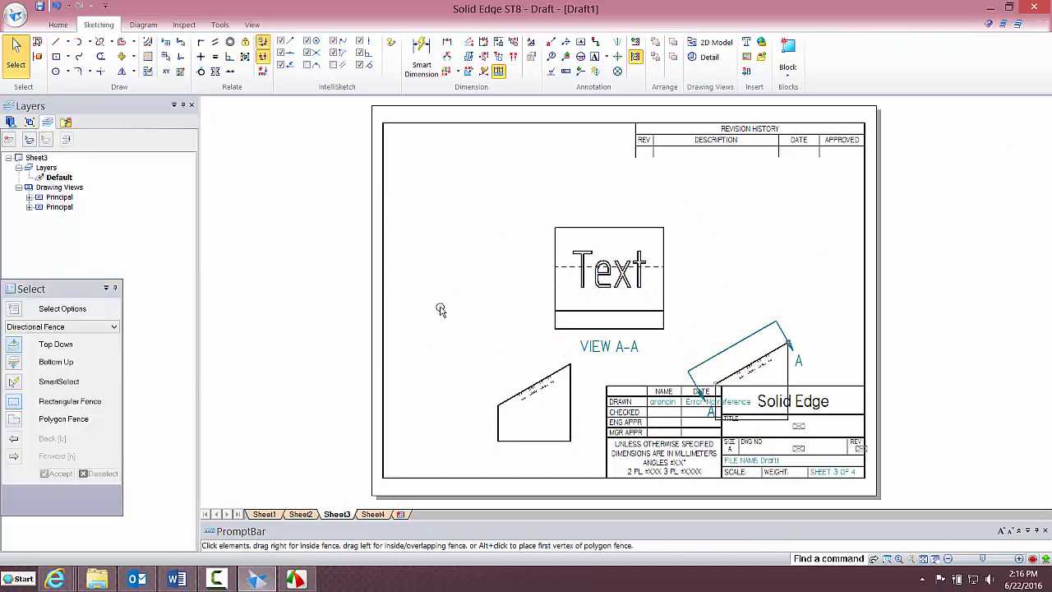
pyautogui.click(552, 391)
pyautogui.press('Delete')
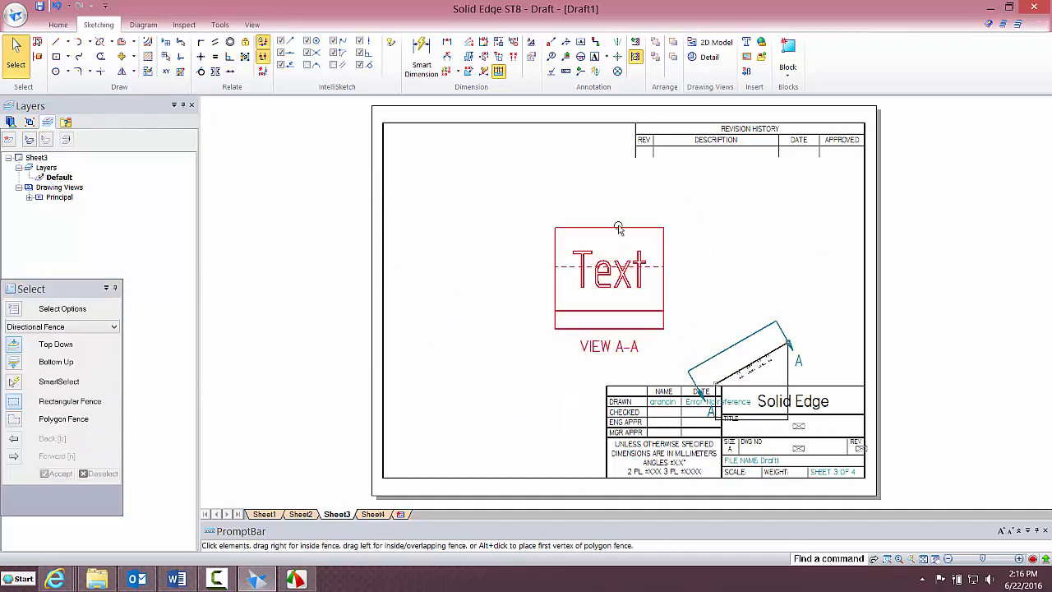
pyautogui.moveTo(564, 230); pyautogui.dragTo(517, 223)
pyautogui.moveTo(763, 357); pyautogui.dragTo(757, 222)
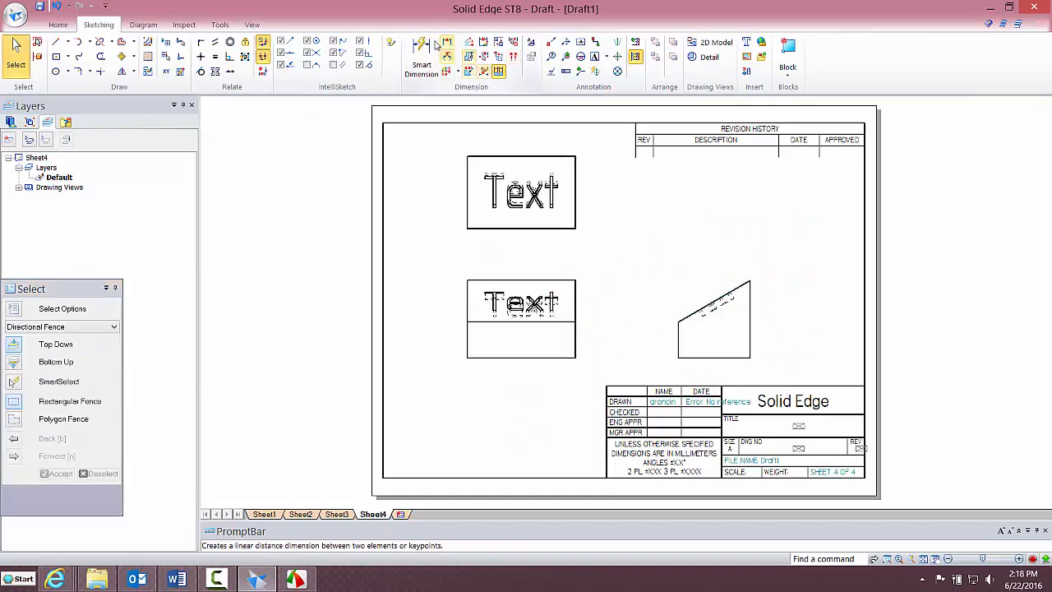
# - On Sheet4, retrieve model dimensions for the top and front views and dimension the angle between the side view's slanted and bottom edges
pyautogui.click(485, 74)
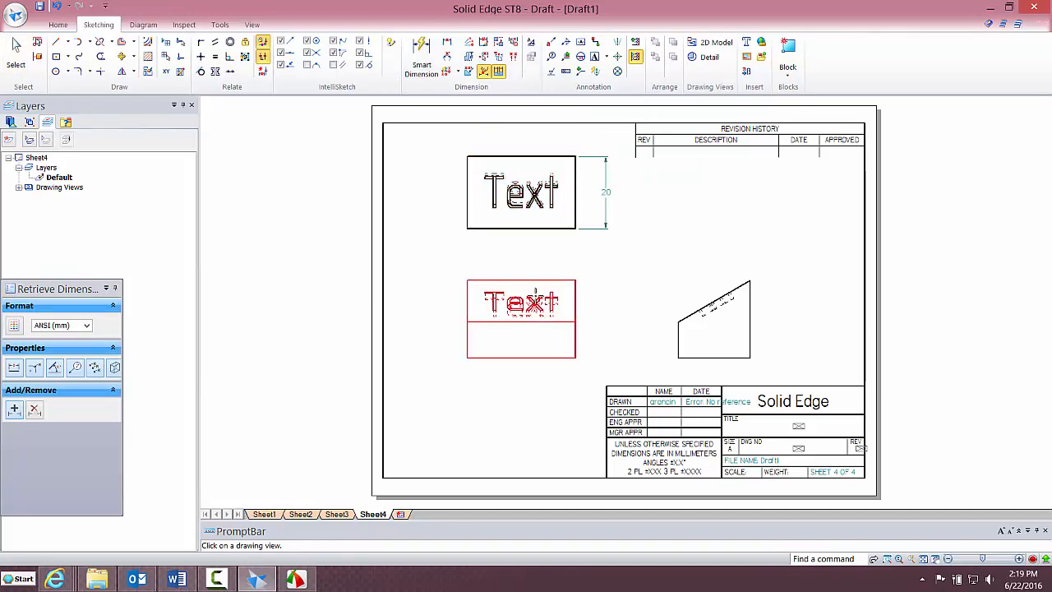
pyautogui.click(535, 292)
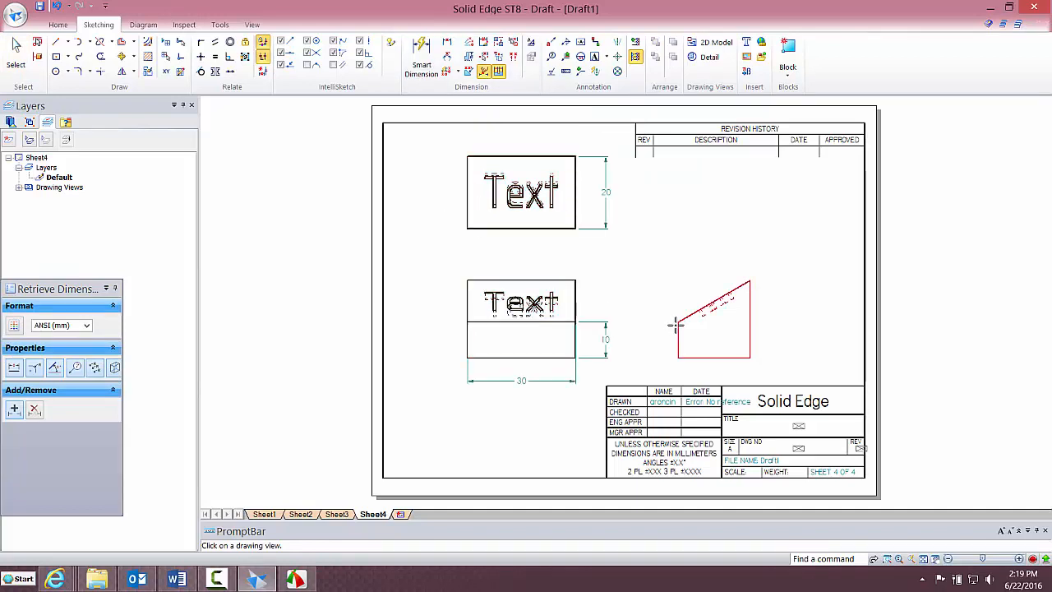
pyautogui.click(448, 59)
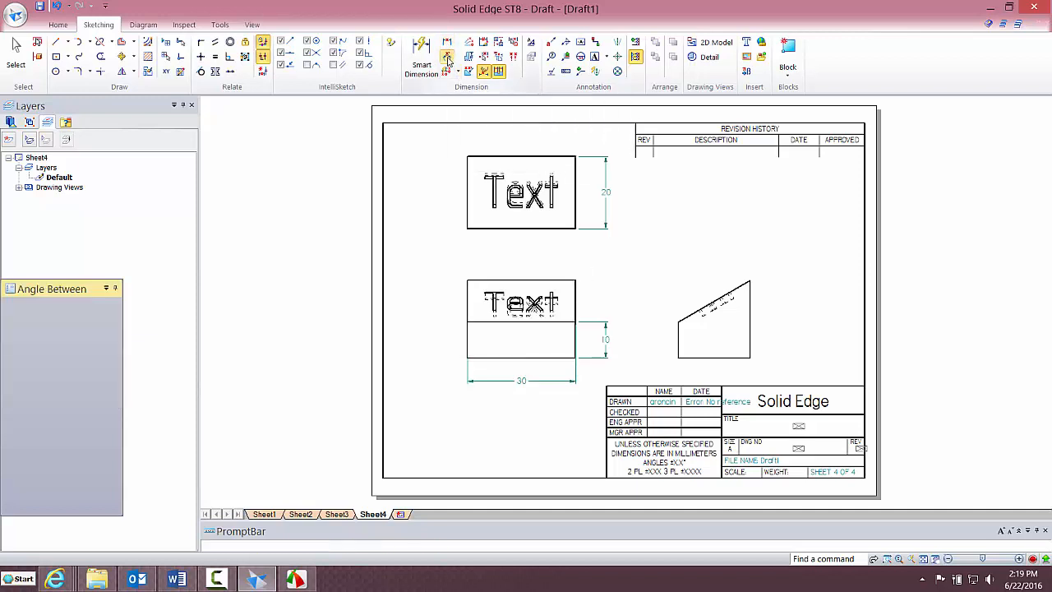
pyautogui.click(681, 321)
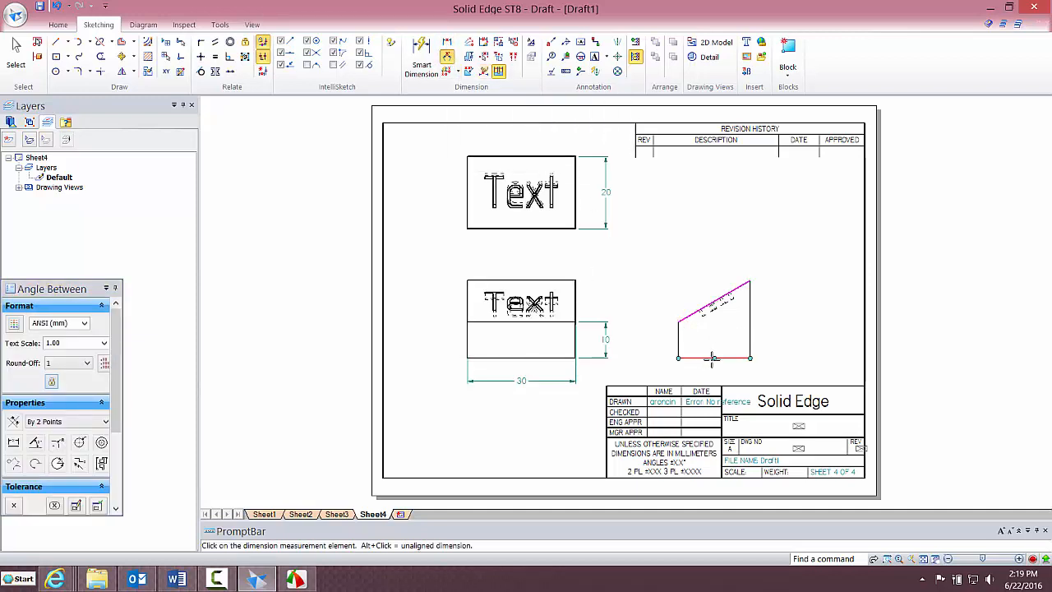
pyautogui.click(742, 356)
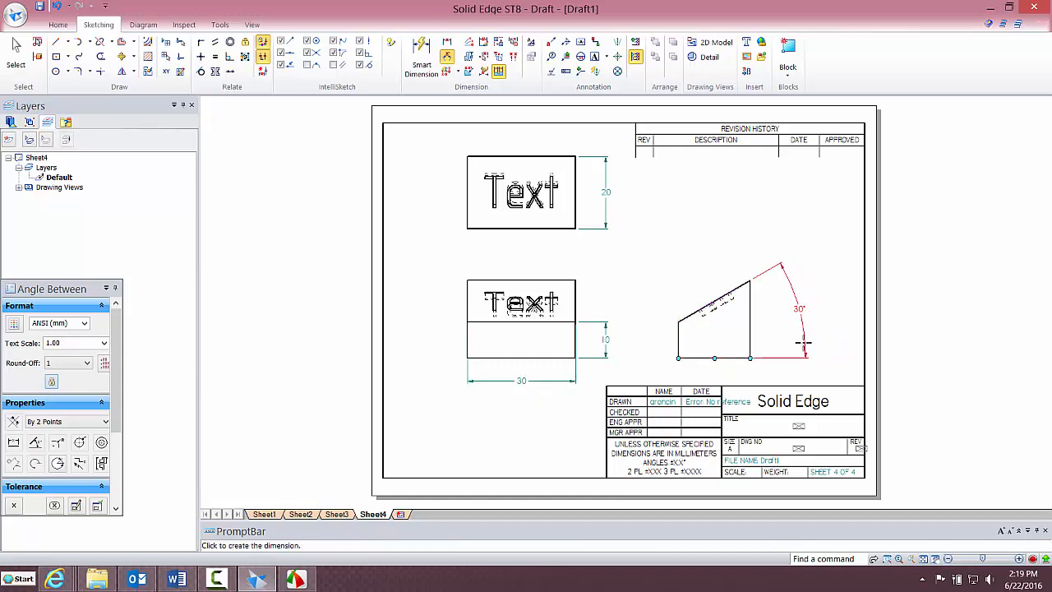
pyautogui.click(803, 343)
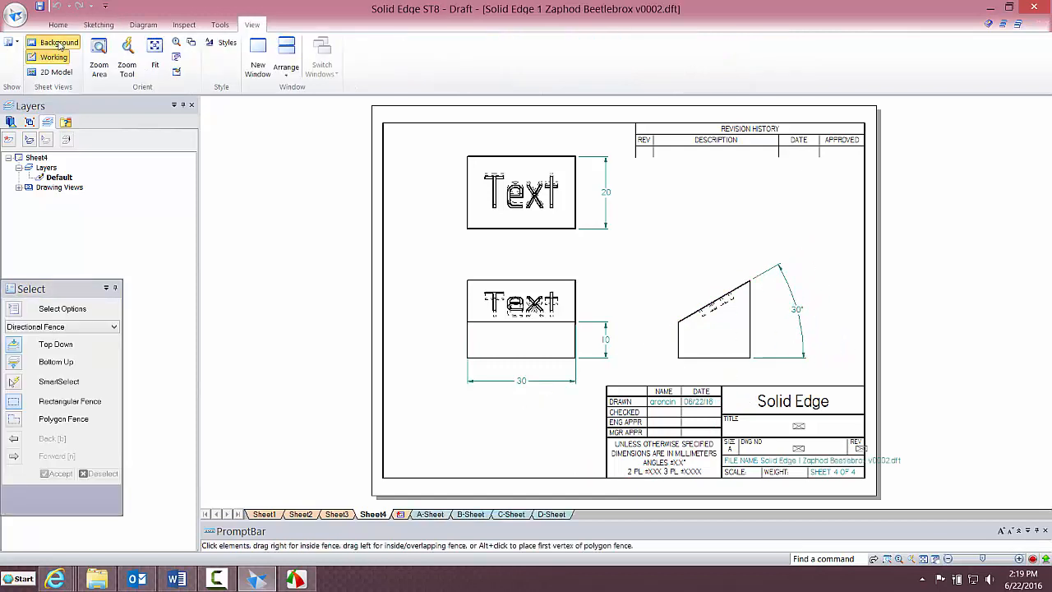
# - Show the background A-Sheet and replace the "Solid Edge" text in its title block with "My Object"
pyautogui.click(60, 48)
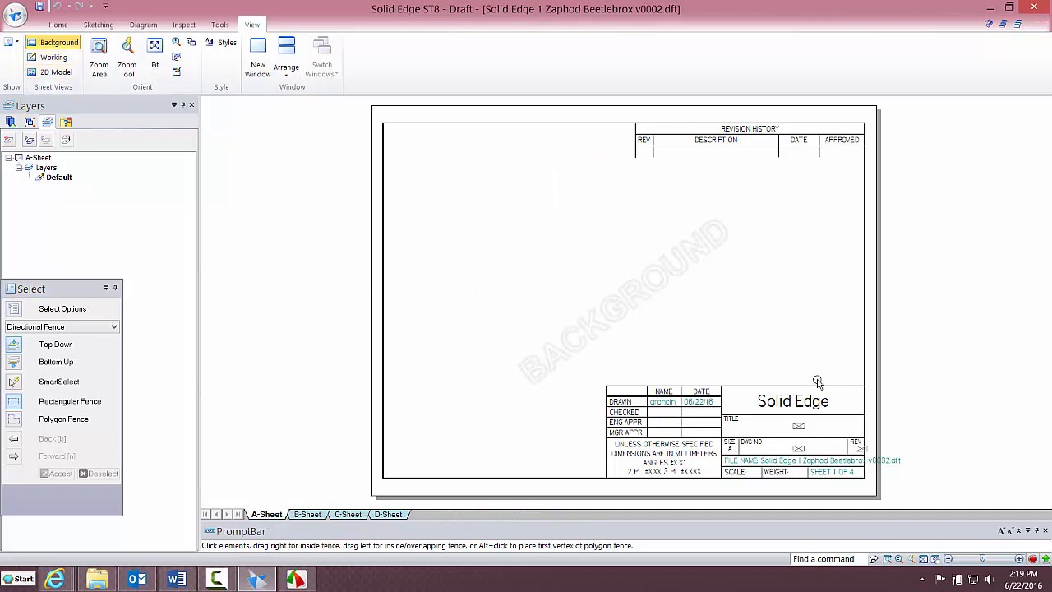
pyautogui.click(772, 402)
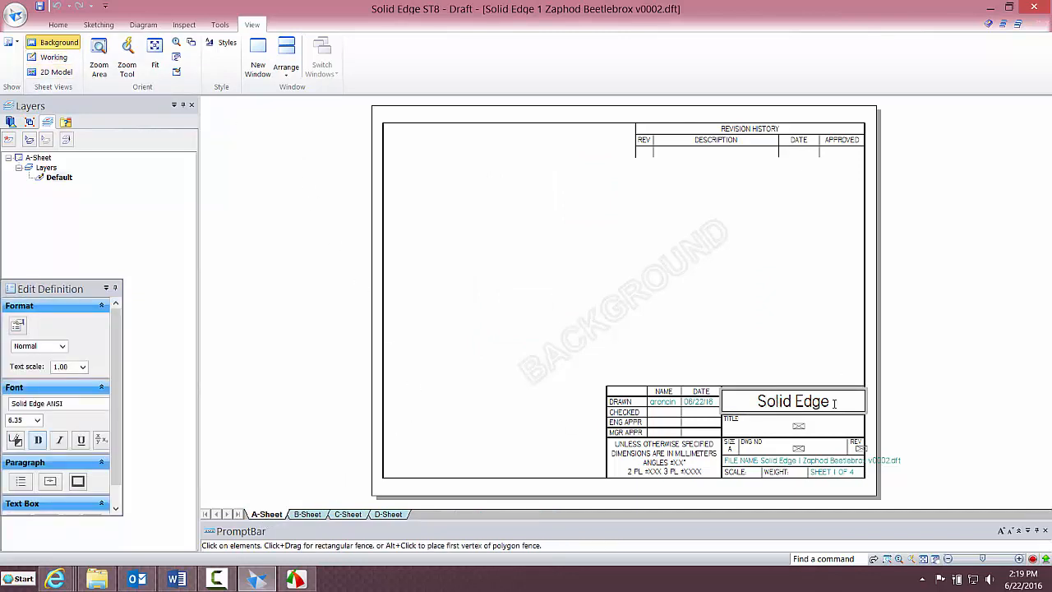
pyautogui.moveTo(834, 403); pyautogui.dragTo(750, 393)
pyautogui.write('My')
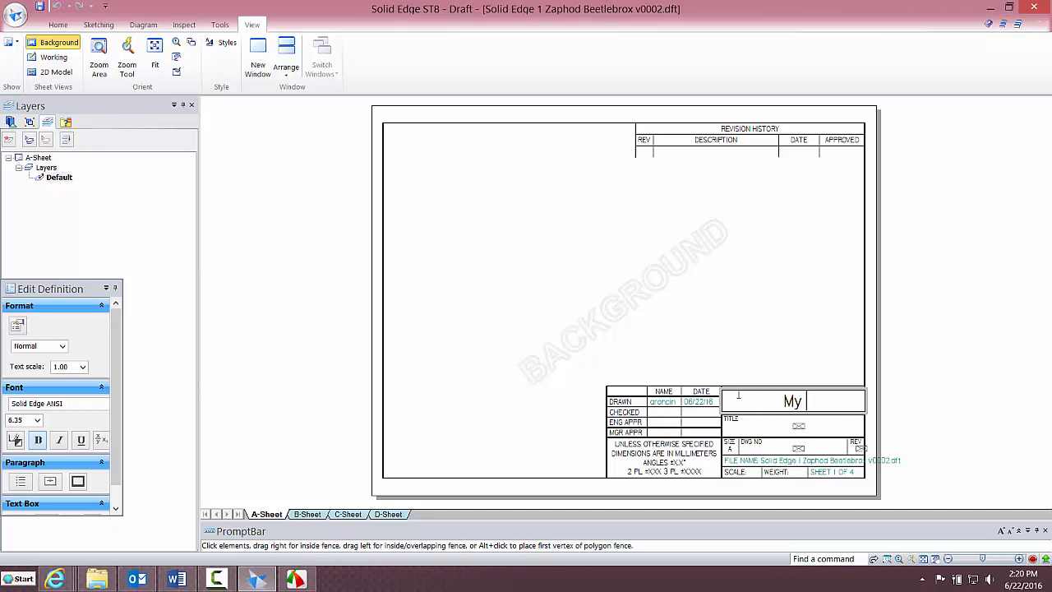
pyautogui.write(' Object')
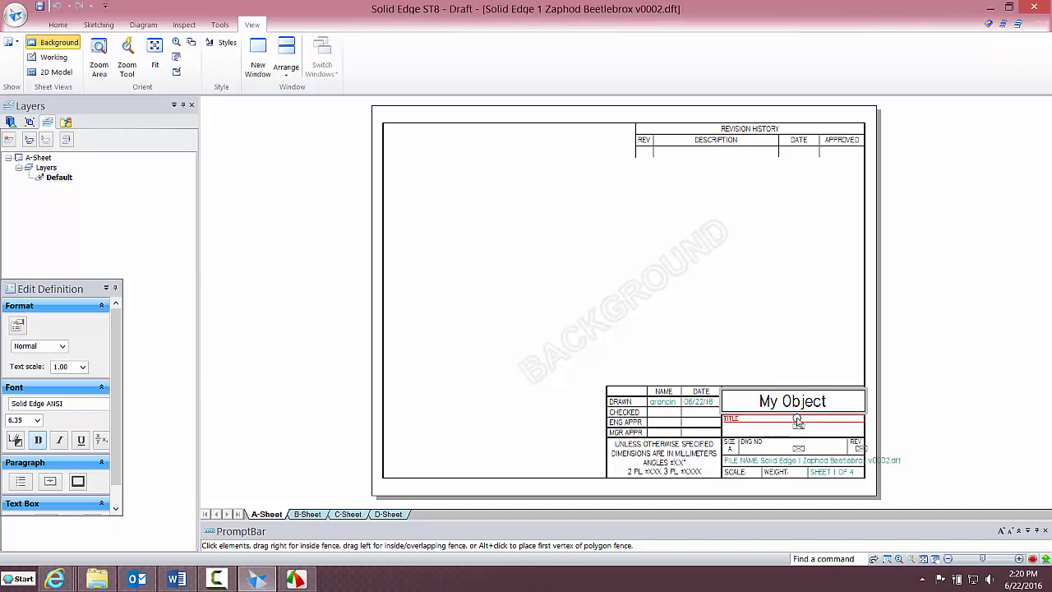
# - Change the title block's heading text to "Draf -0001"
pyautogui.press('BackSpace')
pyautogui.press('BackSpace')
pyautogui.press('BackSpace')
pyautogui.press('BackSpace')
pyautogui.press('BackSpace')
pyautogui.press('BackSpace')
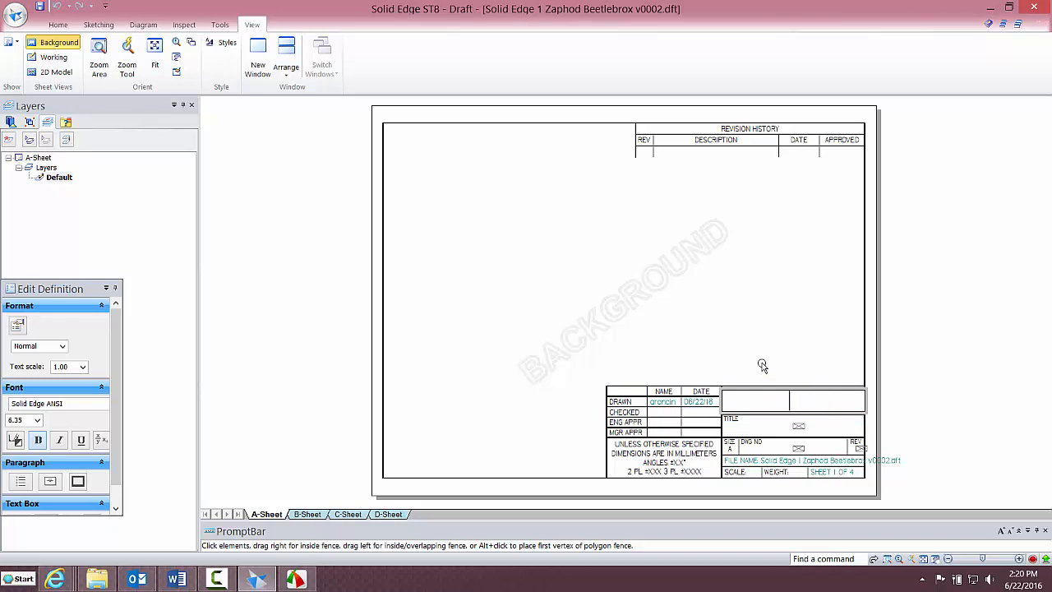
pyautogui.write('af -0001')
# - Inspect the callout text definition behind the title block's Title field
pyautogui.click(782, 431)
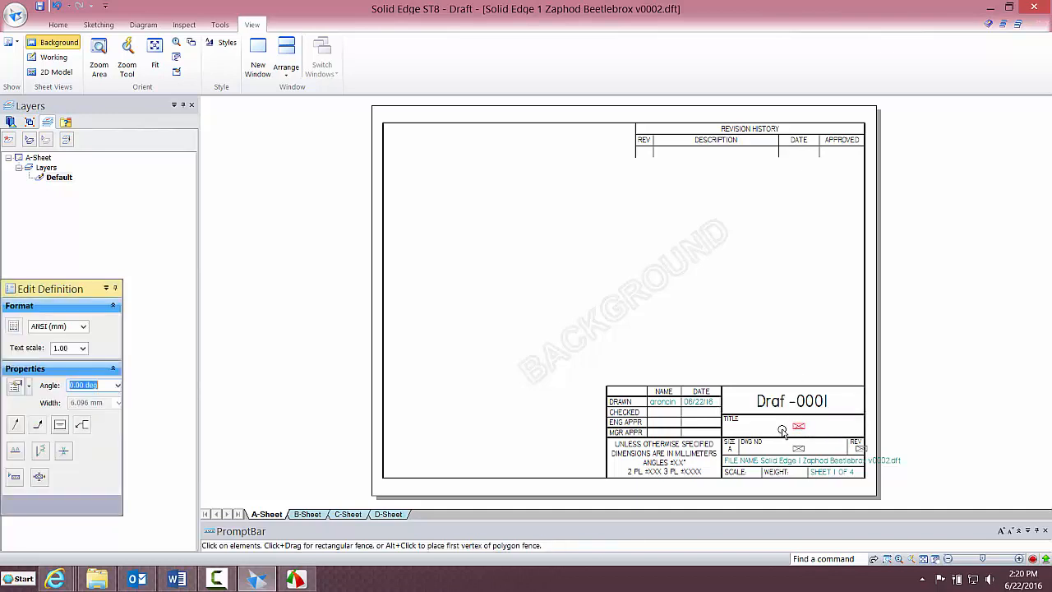
pyautogui.doubleClick(798, 426)
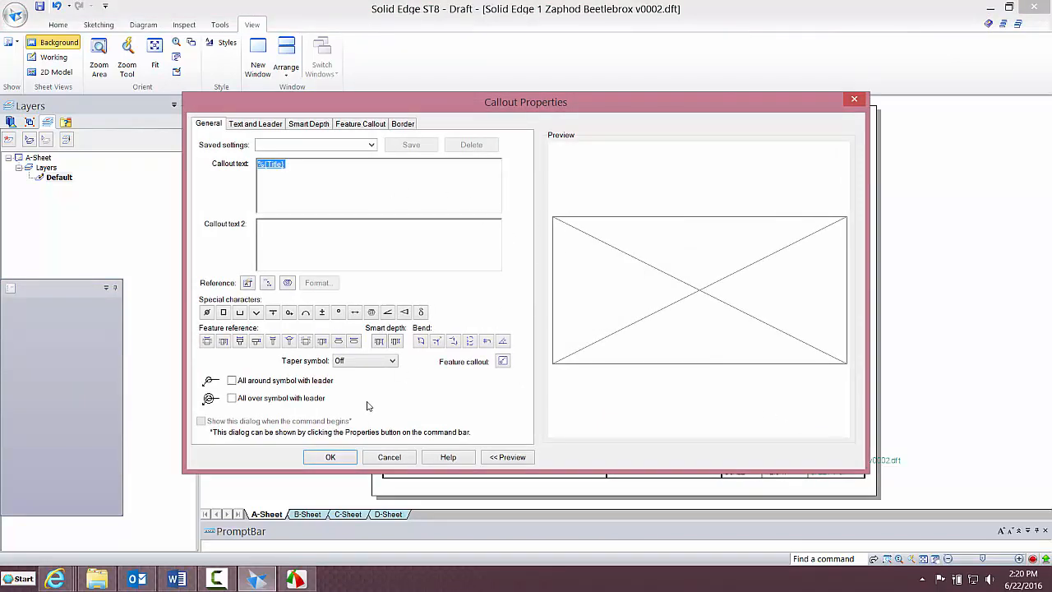
pyautogui.click(390, 457)
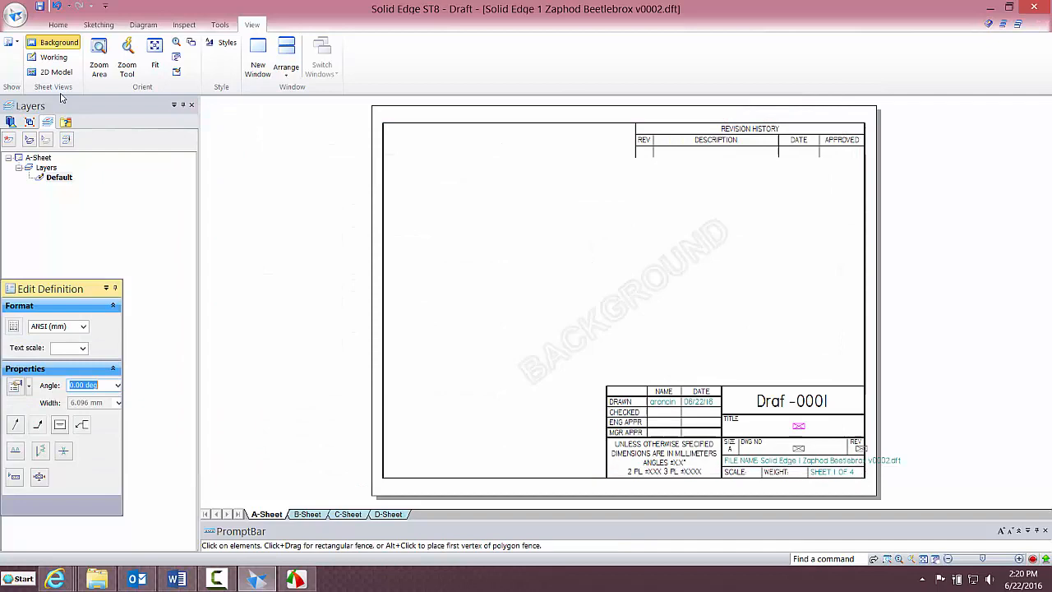
# - In the drawing's file properties summary, set the title to "My Object" and the author to "Instructor"
pyautogui.click(17, 15)
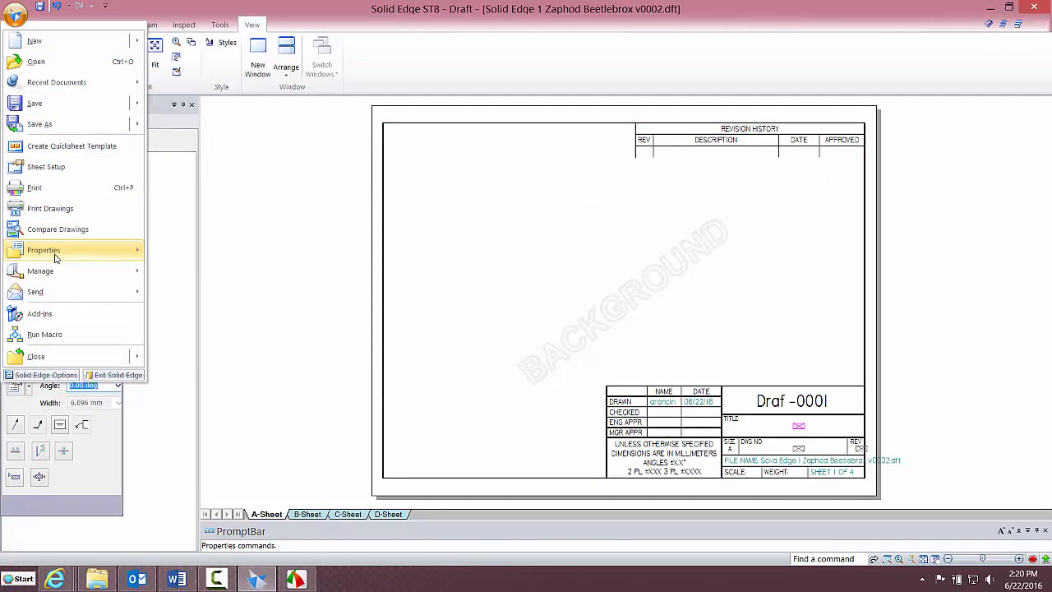
pyautogui.moveTo(55, 258)
pyautogui.click(238, 103)
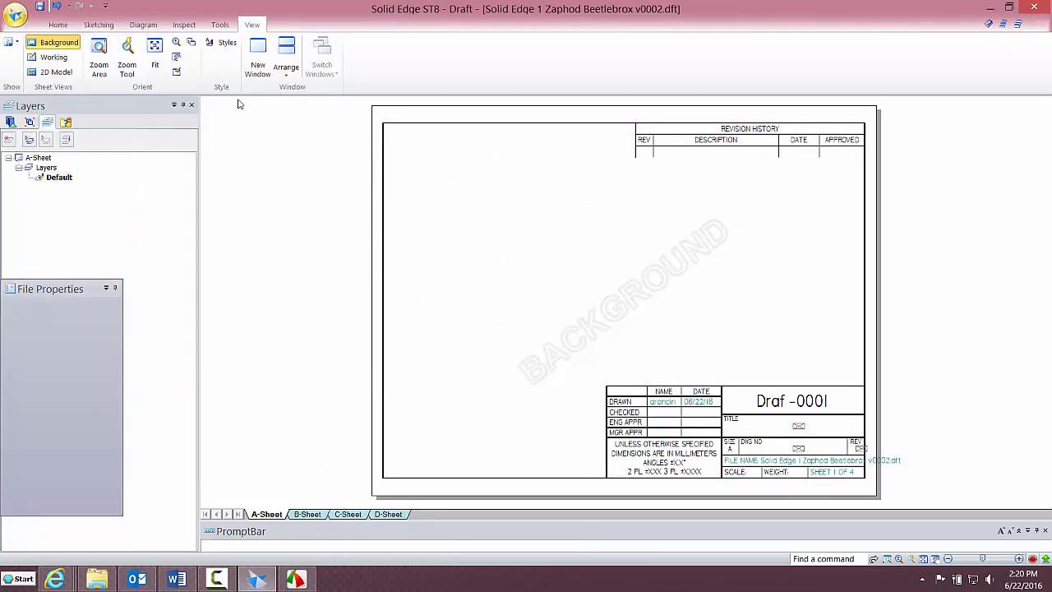
pyautogui.moveTo(159, 23); pyautogui.dragTo(386, 183)
pyautogui.click(296, 202)
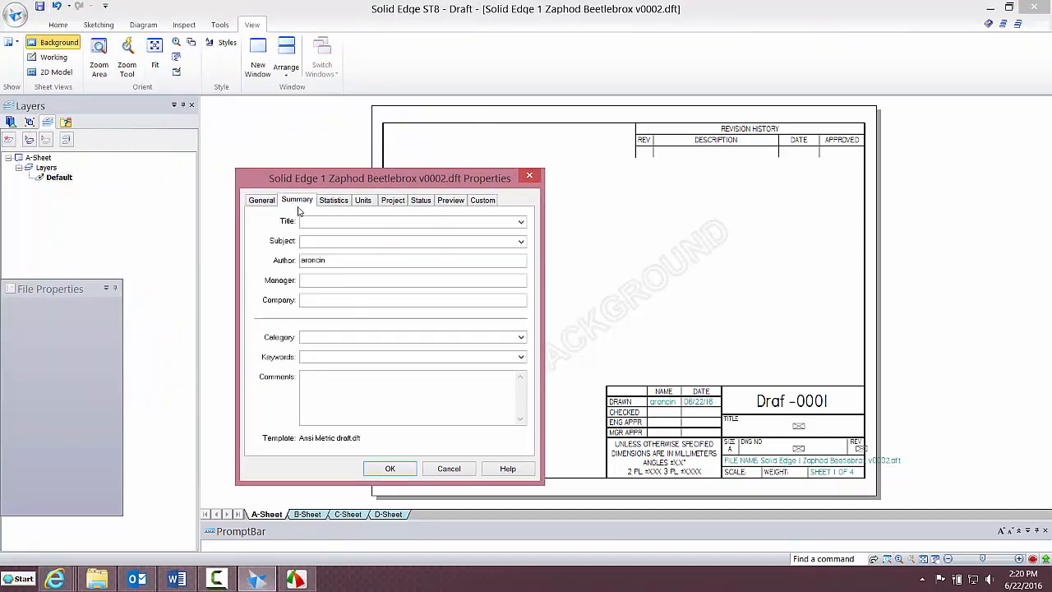
pyautogui.click(320, 222)
pyautogui.write('My')
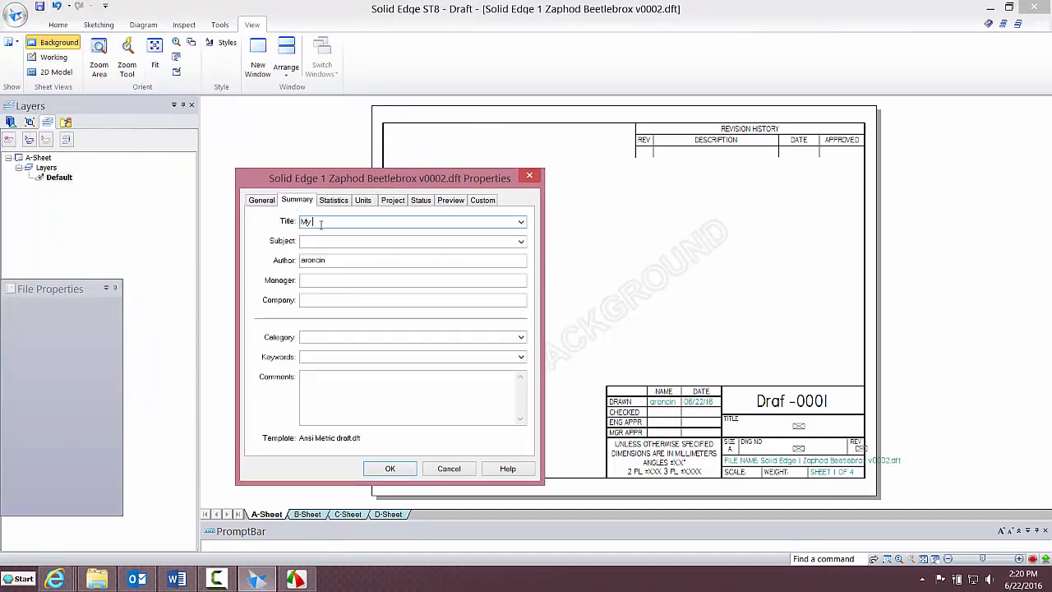
pyautogui.write(' 0')
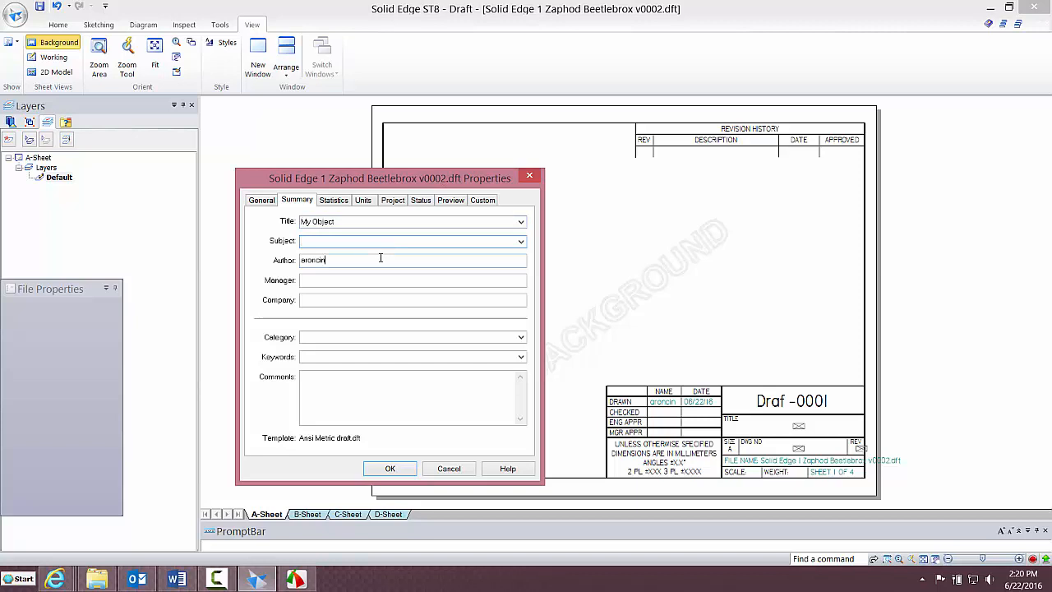
pyautogui.press('Tab')
pyautogui.write('Ins')
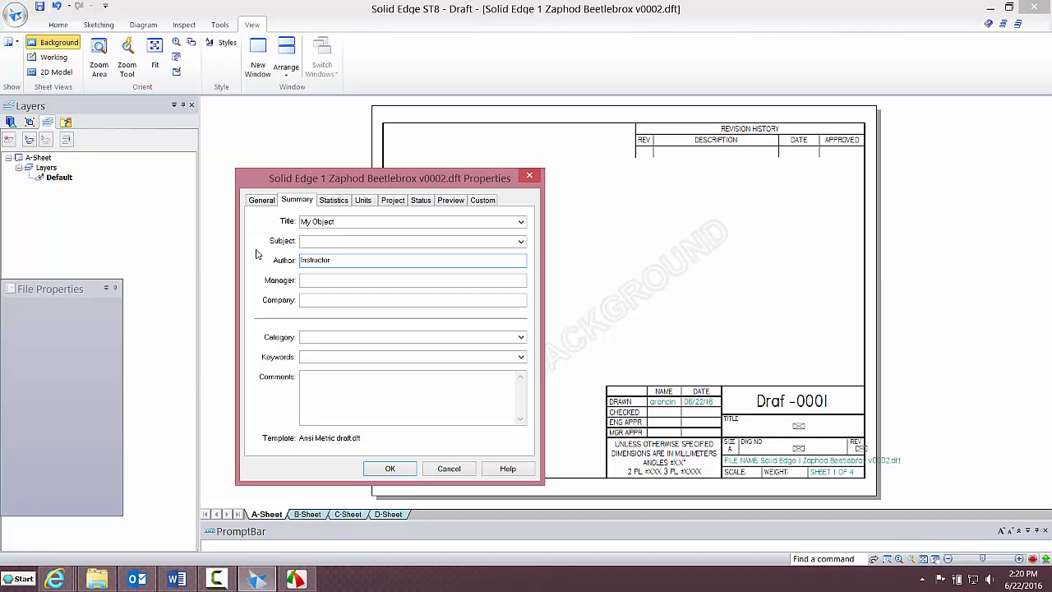
pyautogui.click(358, 389)
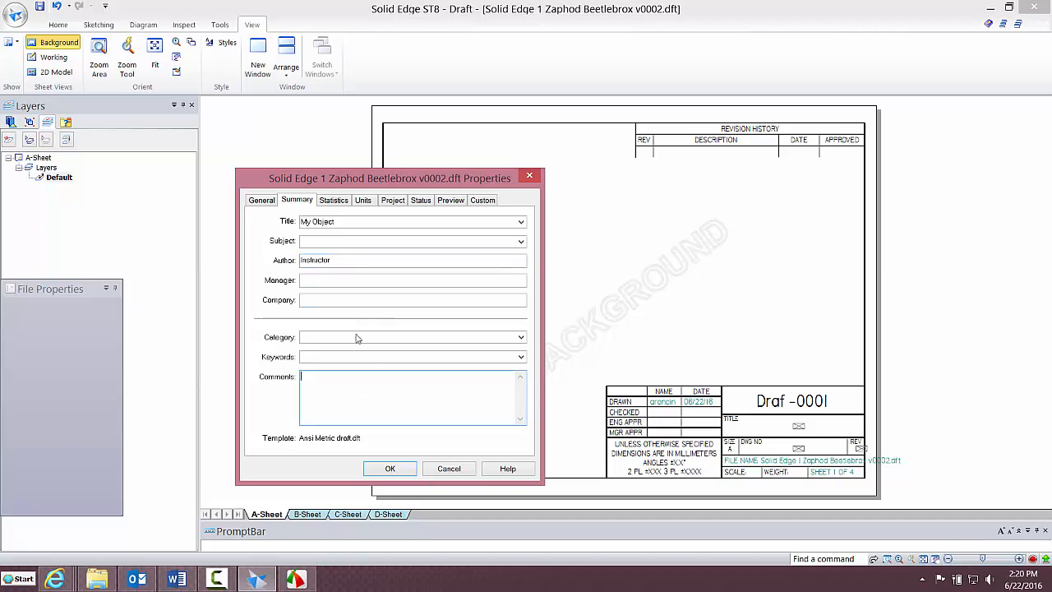
# - Set the document number to 001 and the revision number to 01 in the file's project properties and apply them
pyautogui.click(342, 202)
pyautogui.click(364, 201)
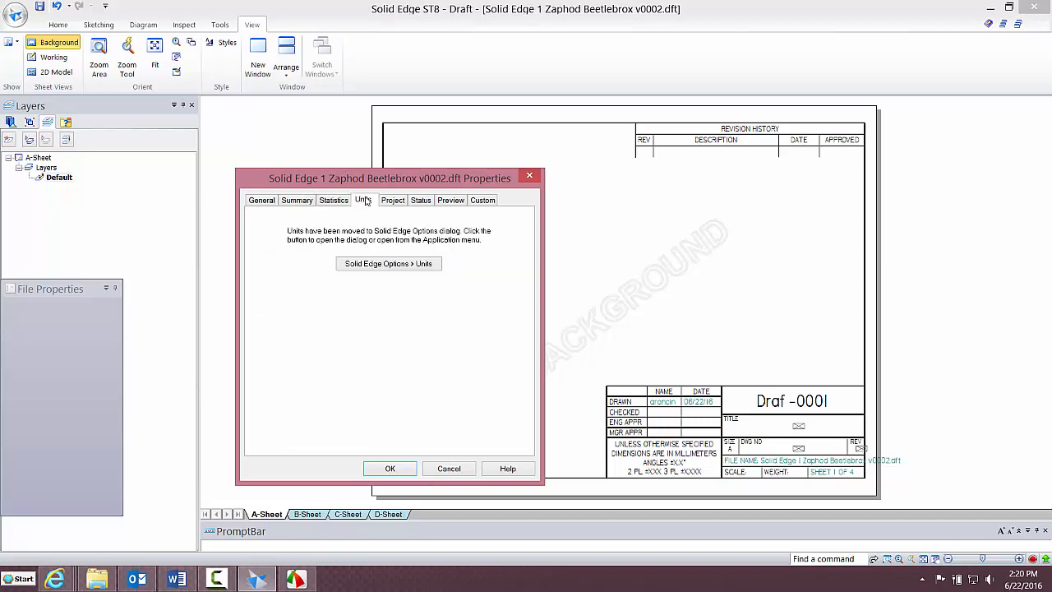
pyautogui.click(389, 202)
pyautogui.click(376, 222)
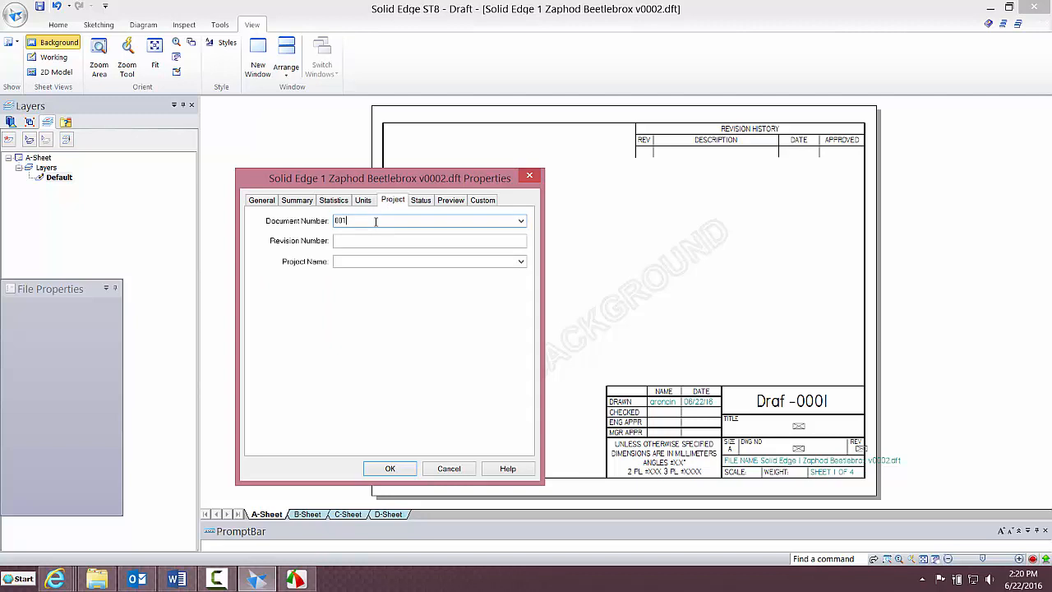
pyautogui.click(410, 240)
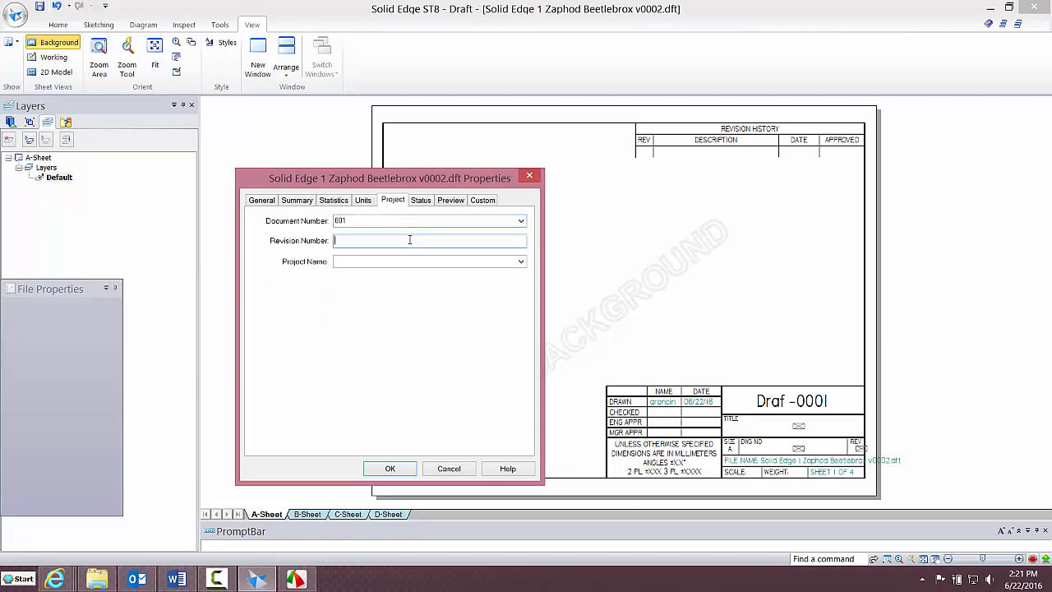
pyautogui.click(360, 261)
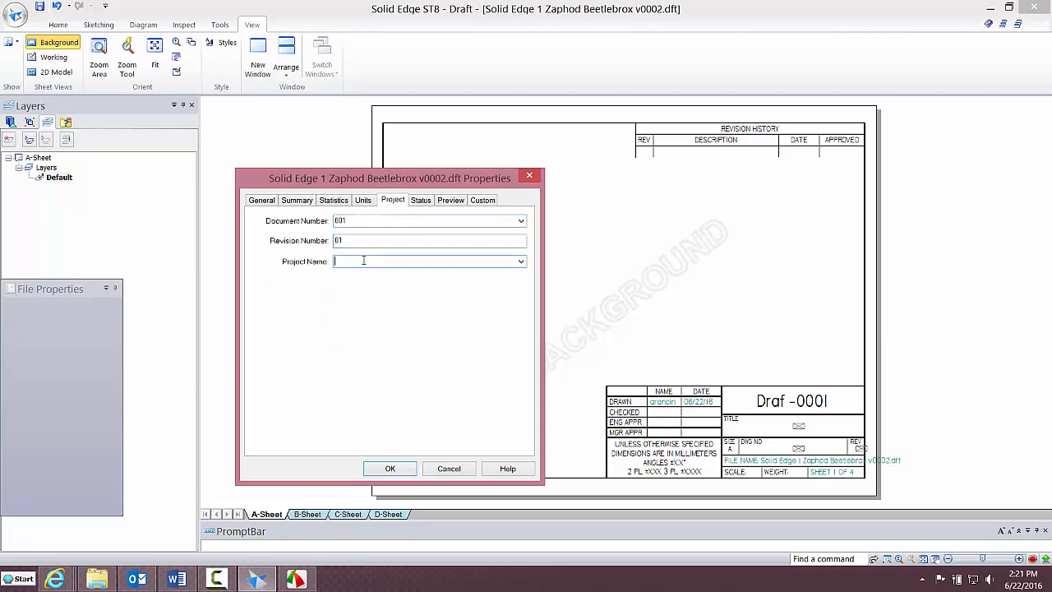
pyautogui.click(421, 202)
pyautogui.click(450, 202)
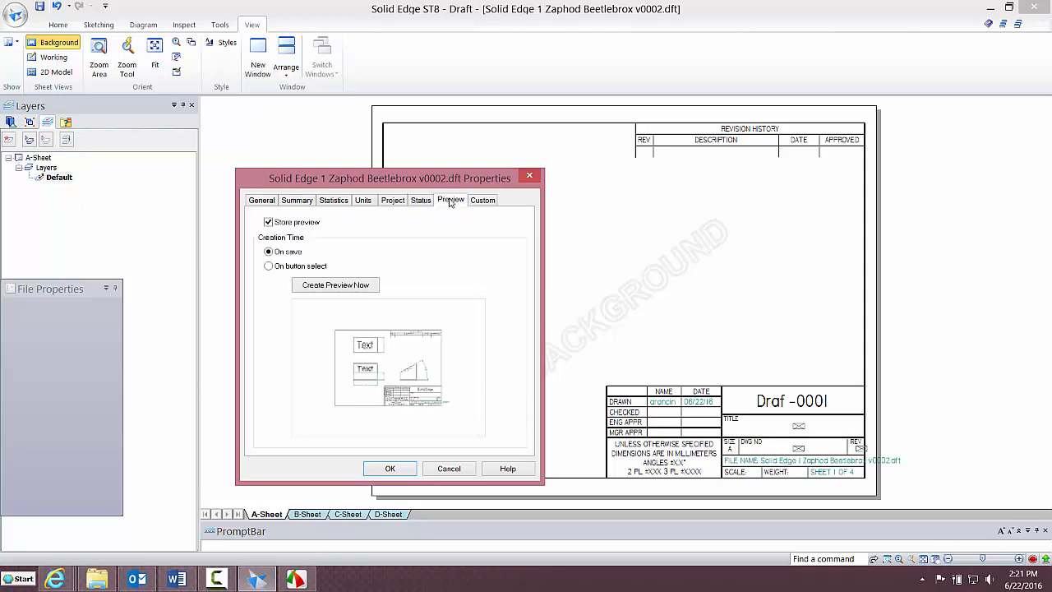
pyautogui.click(482, 200)
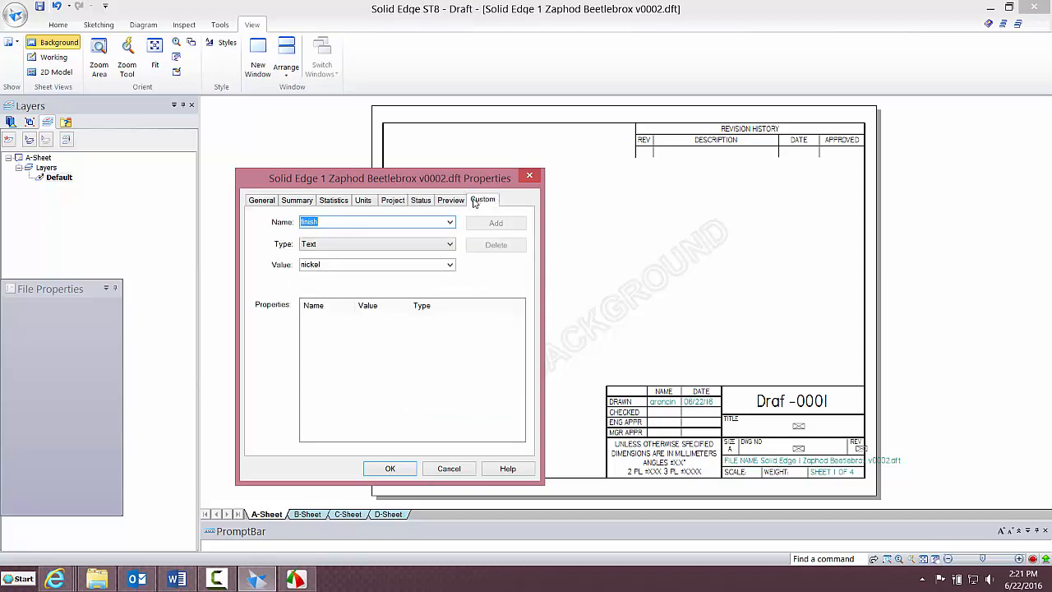
pyautogui.click(388, 468)
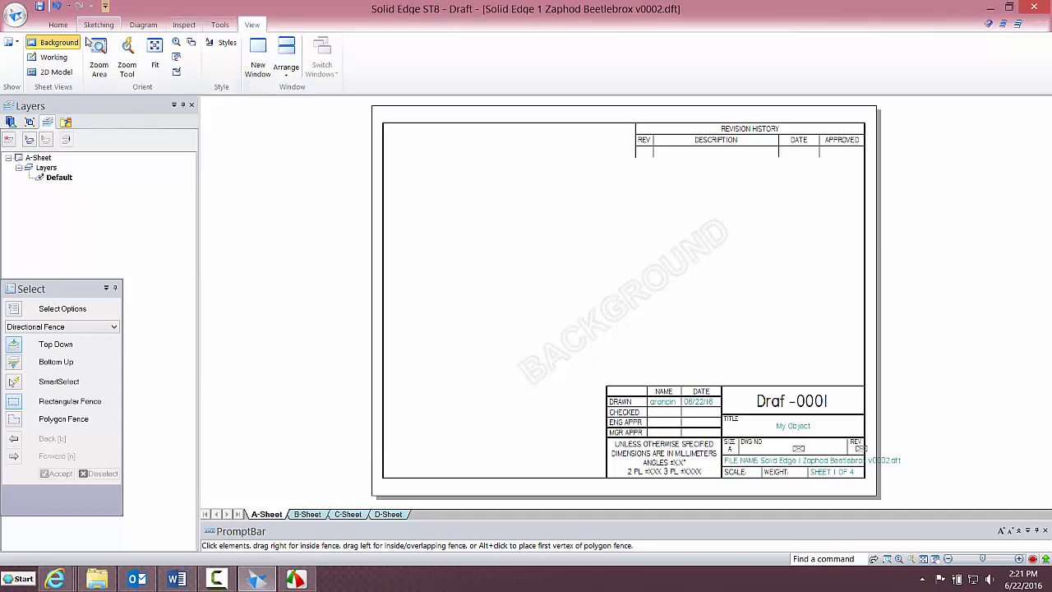
# - Check the title block on the working sheet and set the "My Object" callout's text scale to 2.00 on the background A-Sheet
pyautogui.click(53, 58)
pyautogui.click(57, 43)
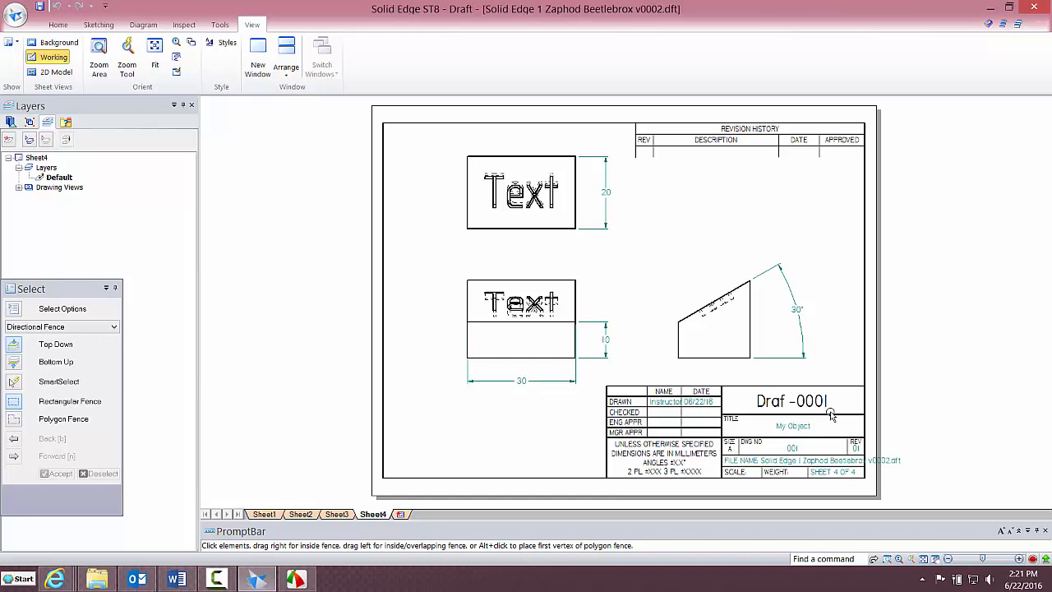
pyautogui.click(59, 42)
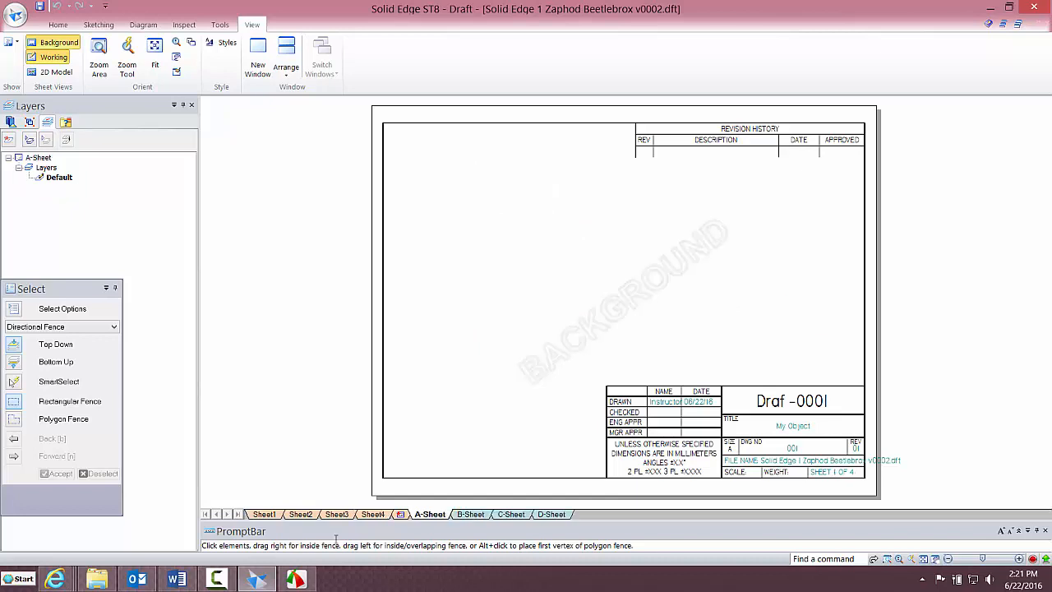
pyautogui.click(786, 429)
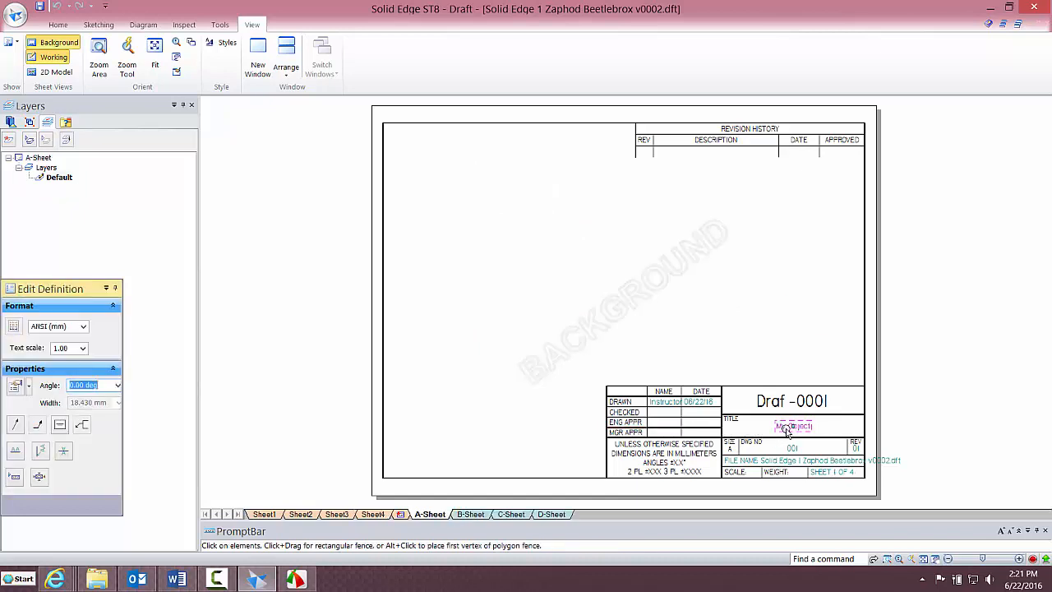
pyautogui.click(83, 349)
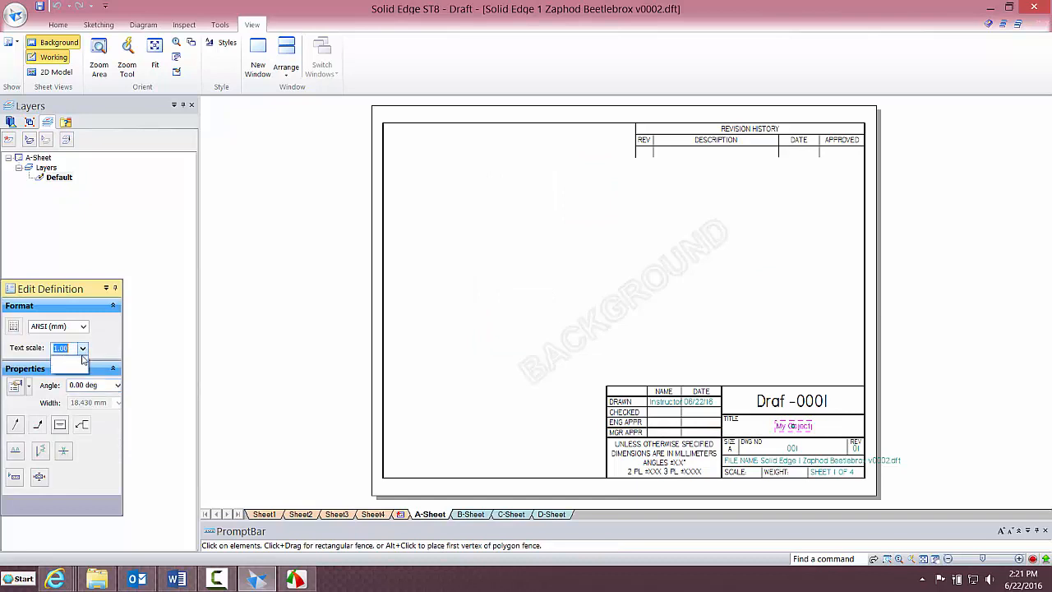
pyautogui.click(79, 365)
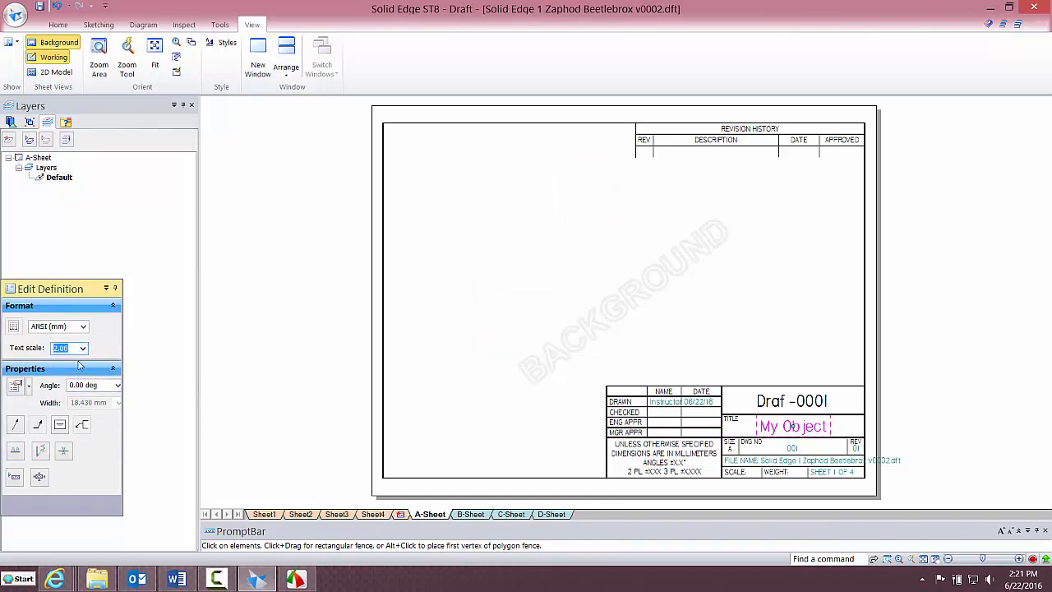
pyautogui.click(159, 328)
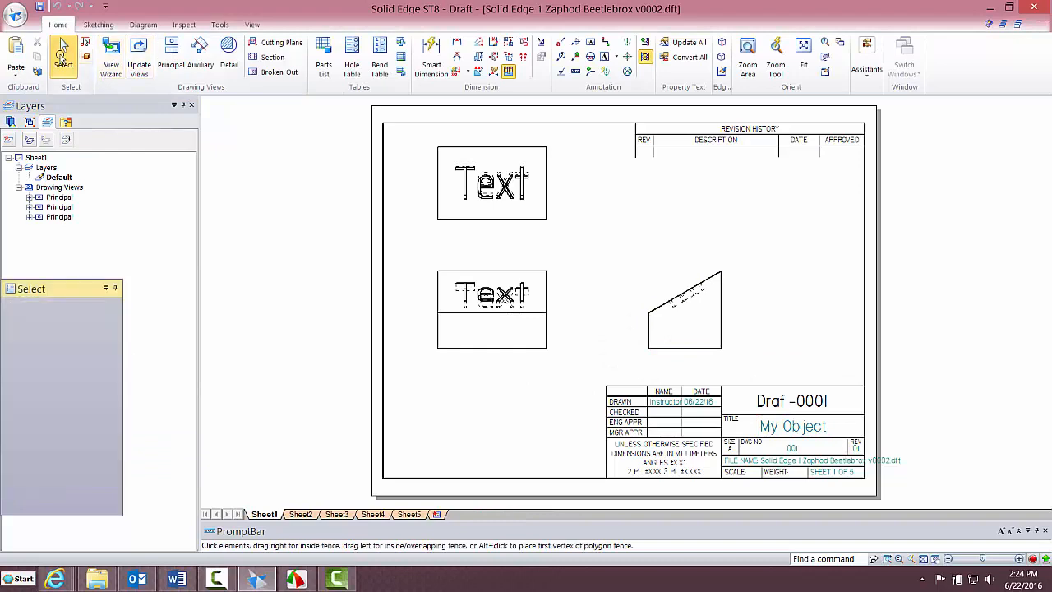
# - Copy the sloped side view from Sheet1 and paste it onto Sheet5
pyautogui.click(696, 287)
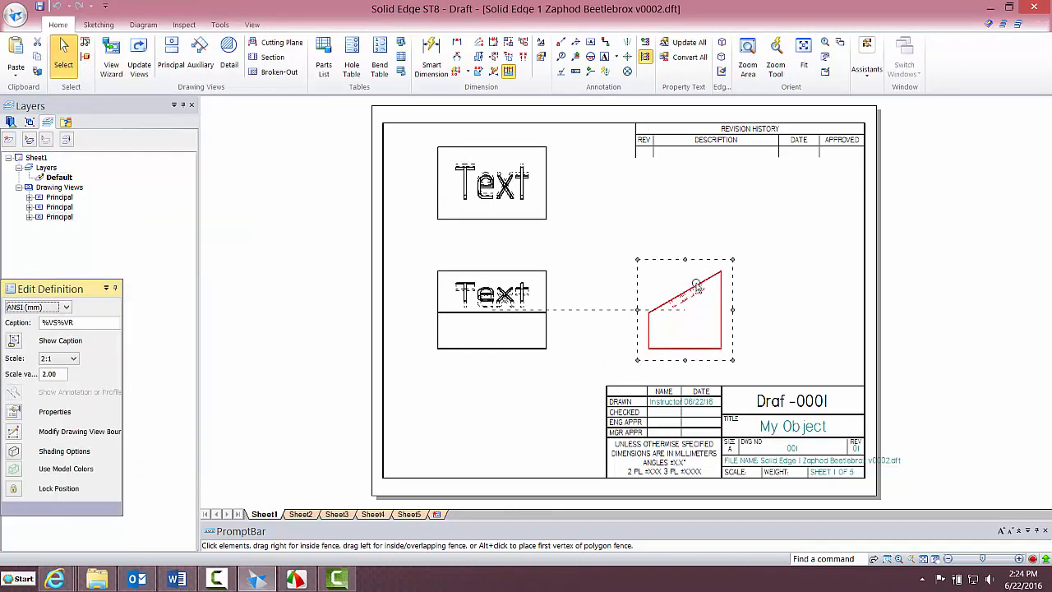
pyautogui.click(409, 514)
pyautogui.hotkey('ctrl', 'v')
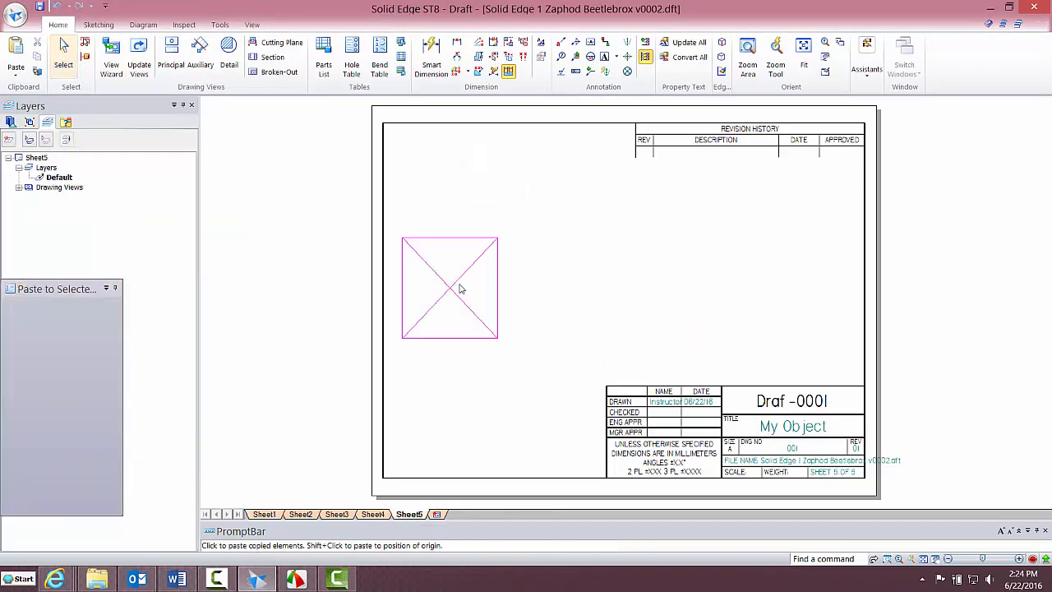
pyautogui.click(490, 284)
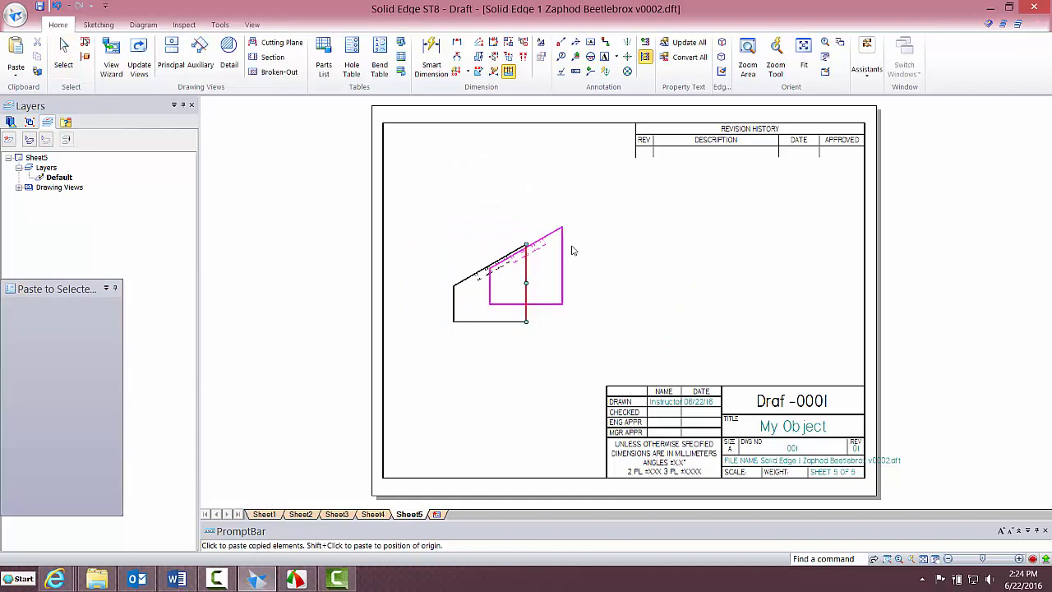
pyautogui.click(233, 53)
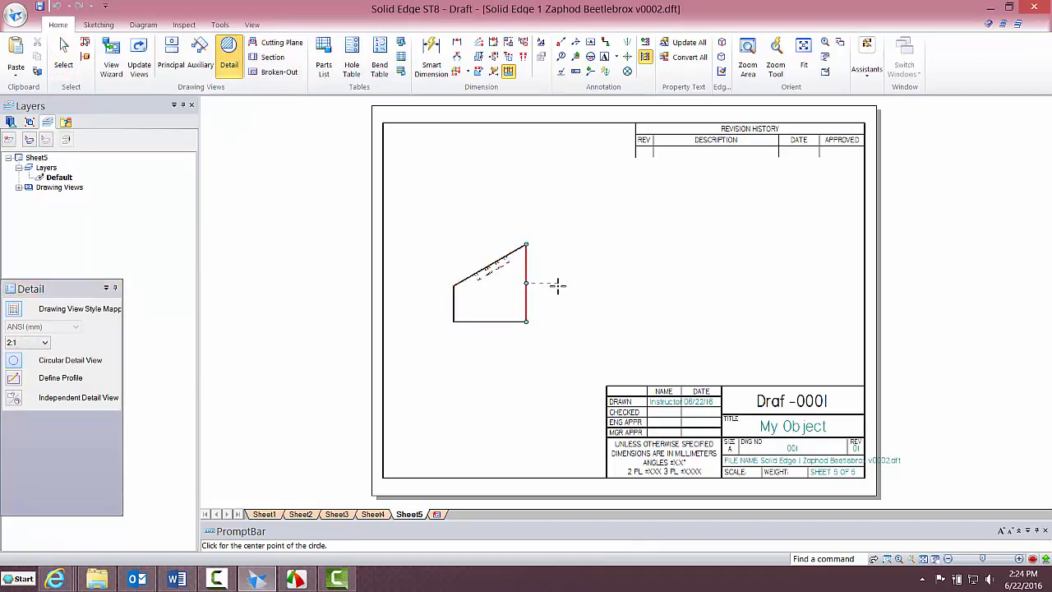
pyautogui.click(558, 285)
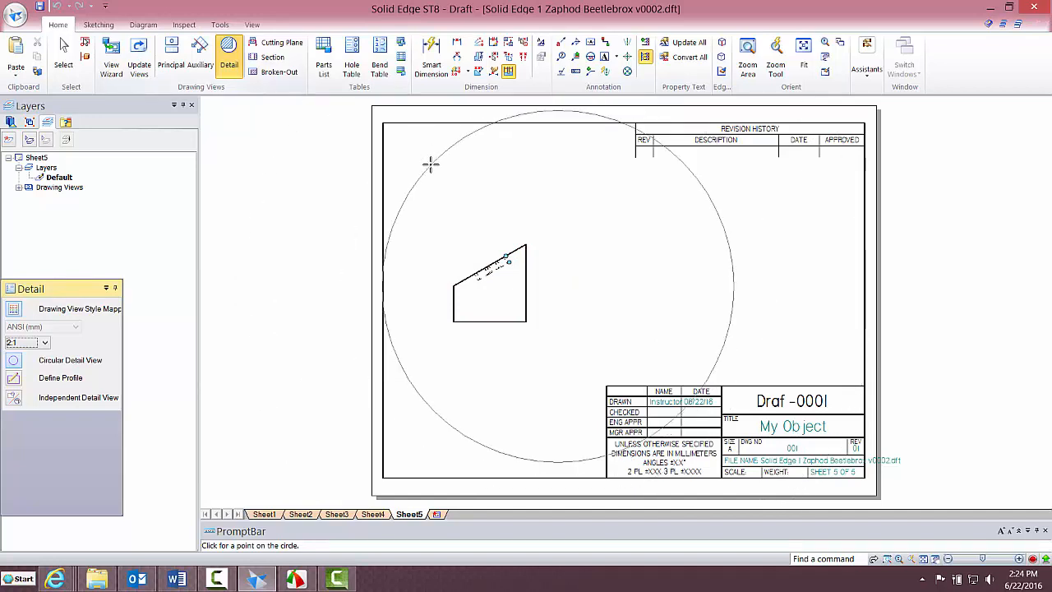
pyautogui.rightClick(484, 198)
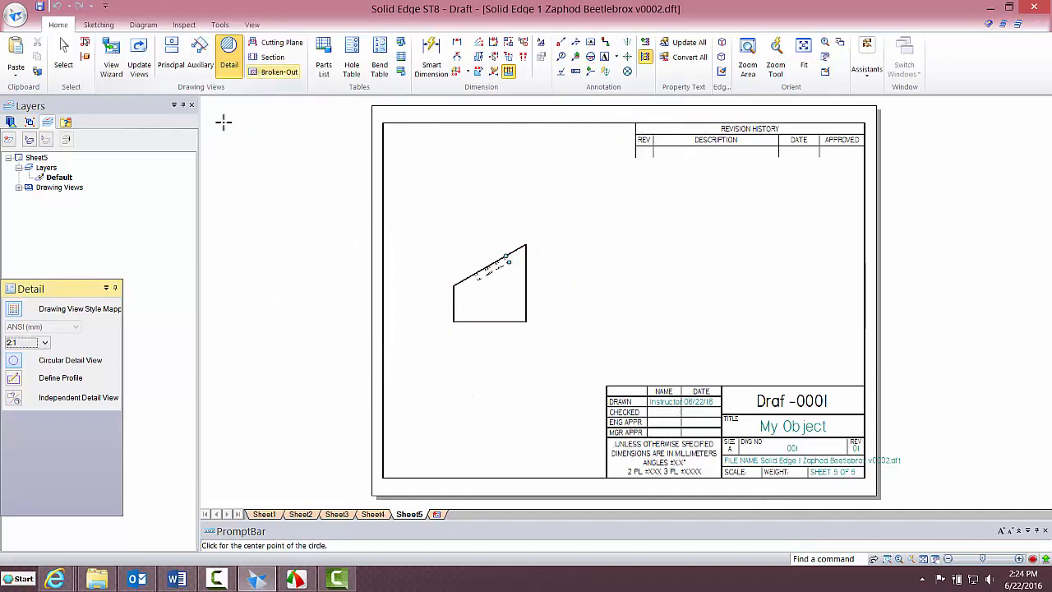
# - Create a circular detail view centred near the text recess in the side view and place it to the right of that view
pyautogui.click(231, 52)
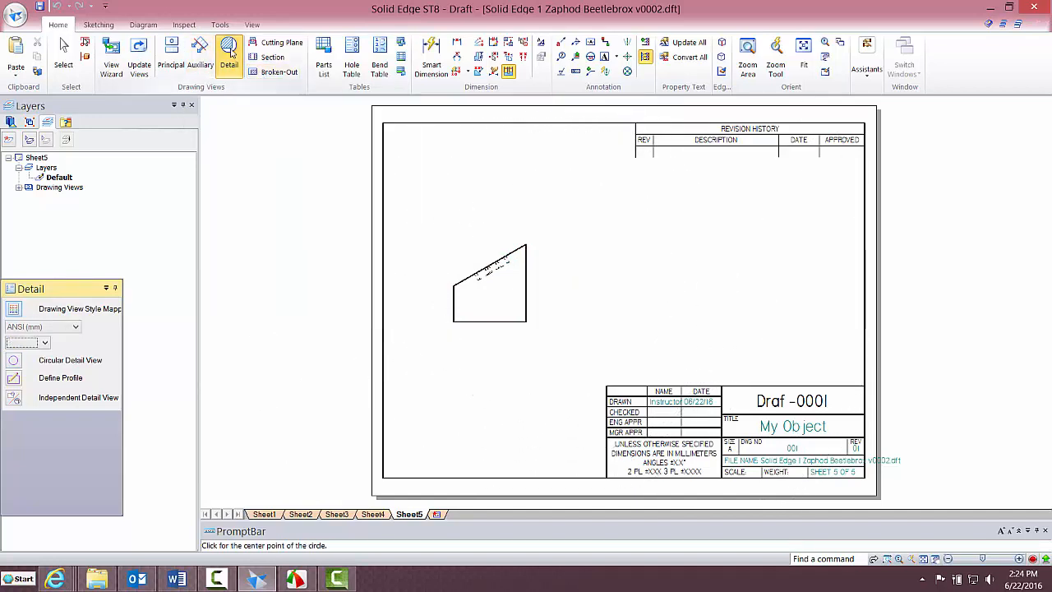
pyautogui.click(509, 263)
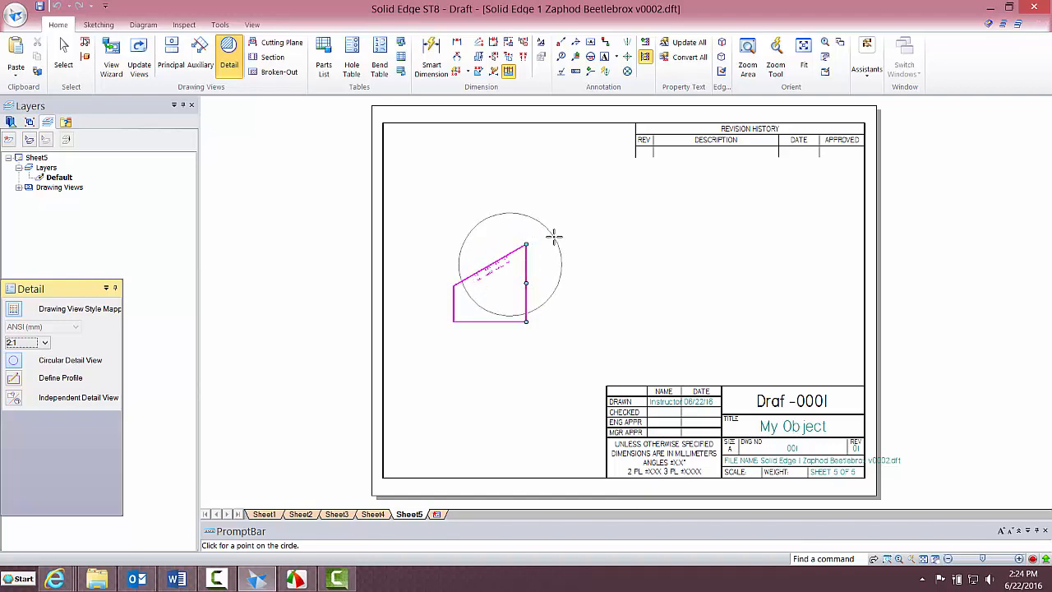
pyautogui.click(554, 236)
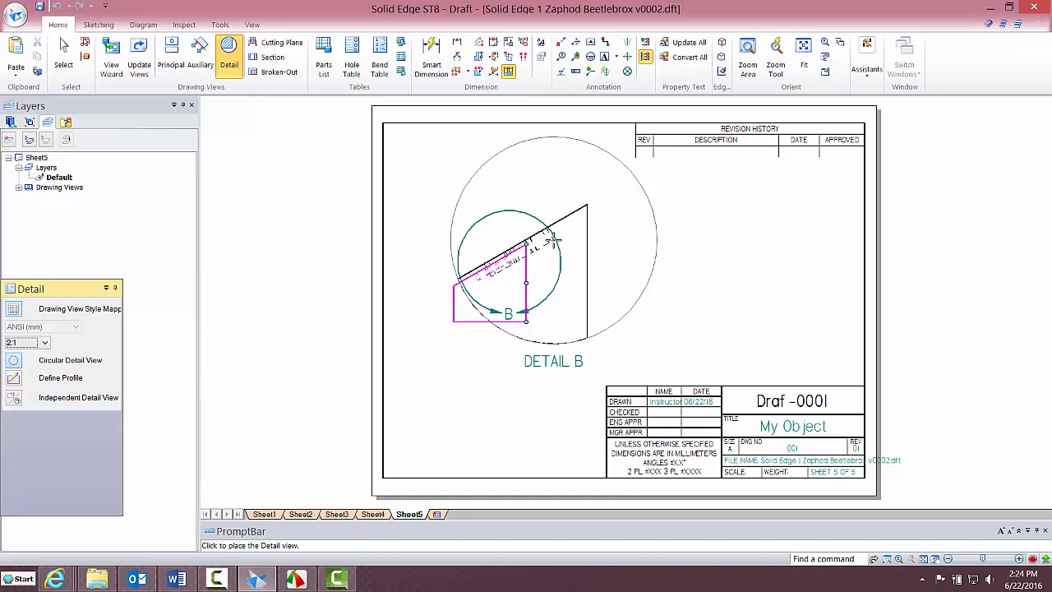
pyautogui.click(734, 251)
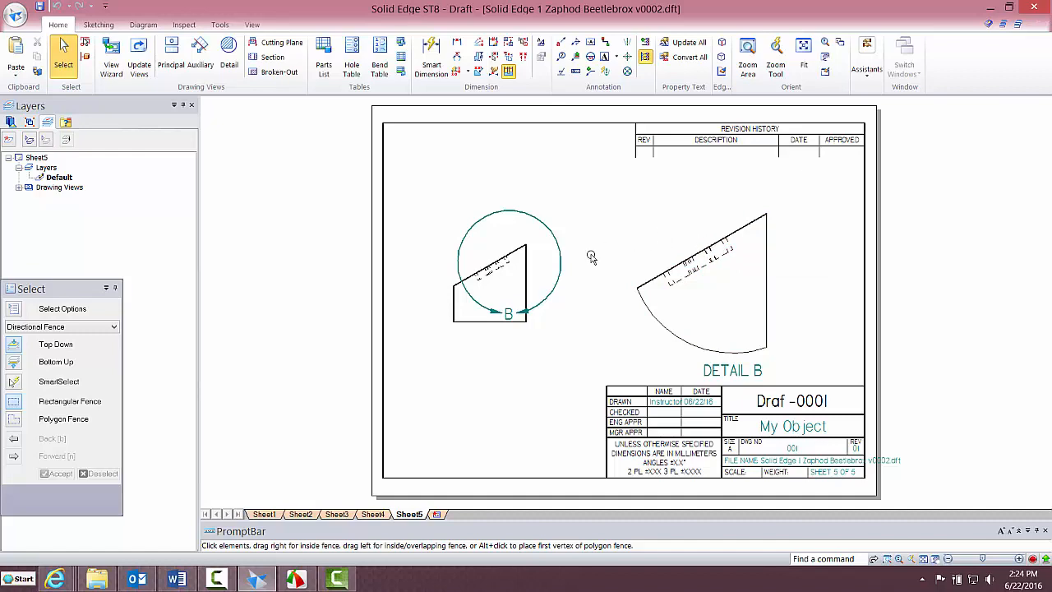
# - Dimension the depth of the recessed text in the detail view, placing the dimension beyond the lower end of the sloped edge
pyautogui.scroll(3, 591, 257)
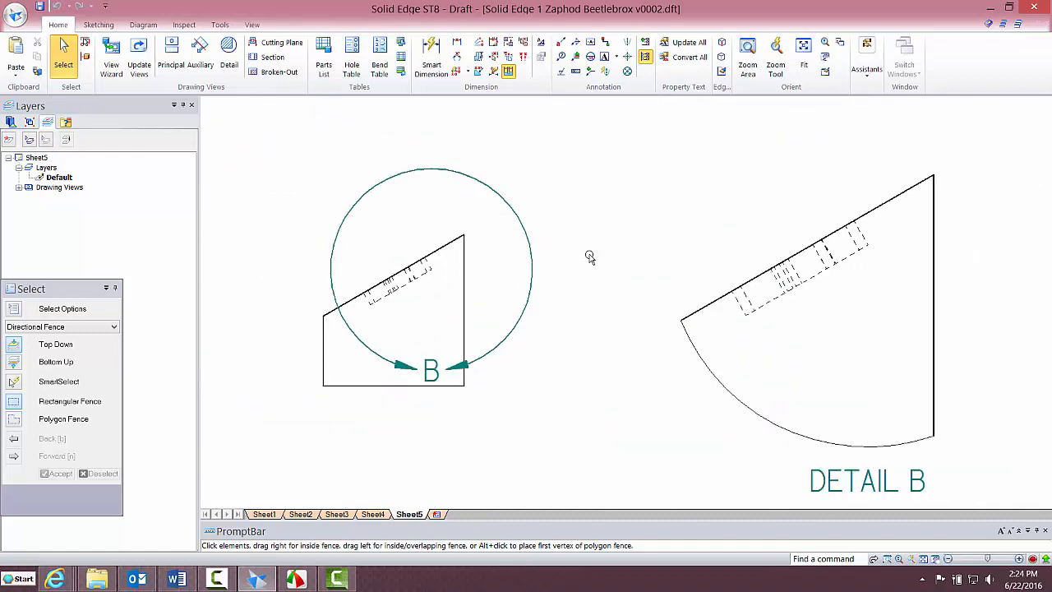
pyautogui.click(457, 42)
pyautogui.click(745, 317)
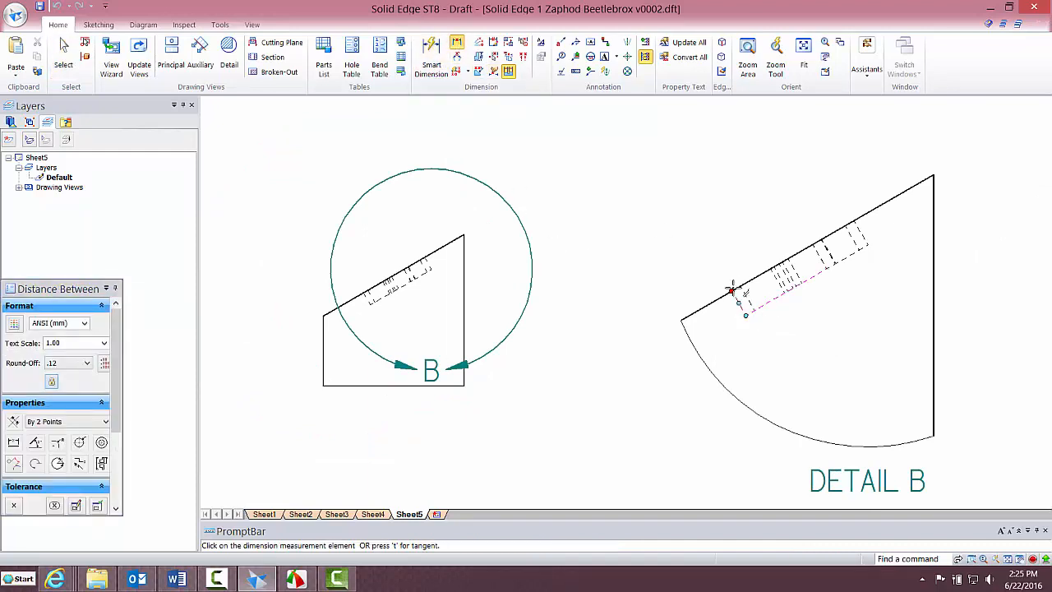
pyautogui.click(731, 292)
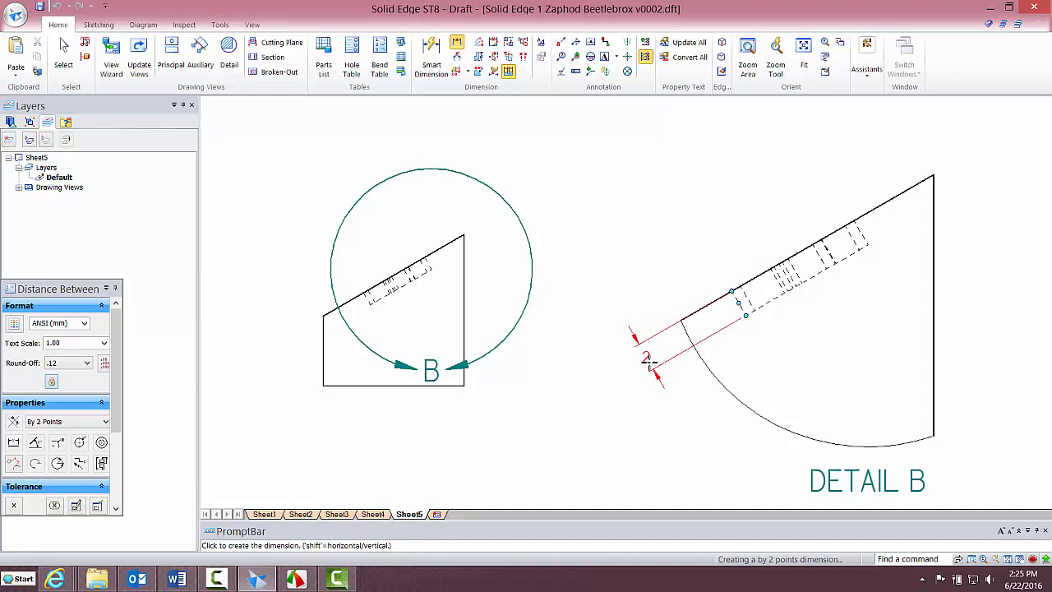
pyautogui.click(649, 361)
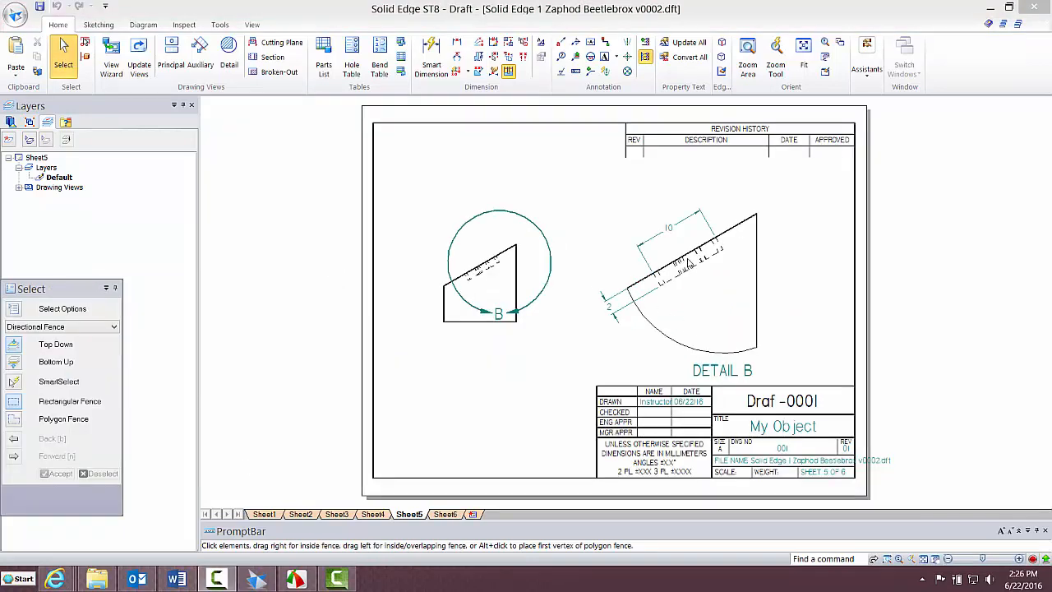
# - Rearrange Sheet5 so the side view sits near the sheet's upper left and the detail view sits directly below it
pyautogui.click(675, 238)
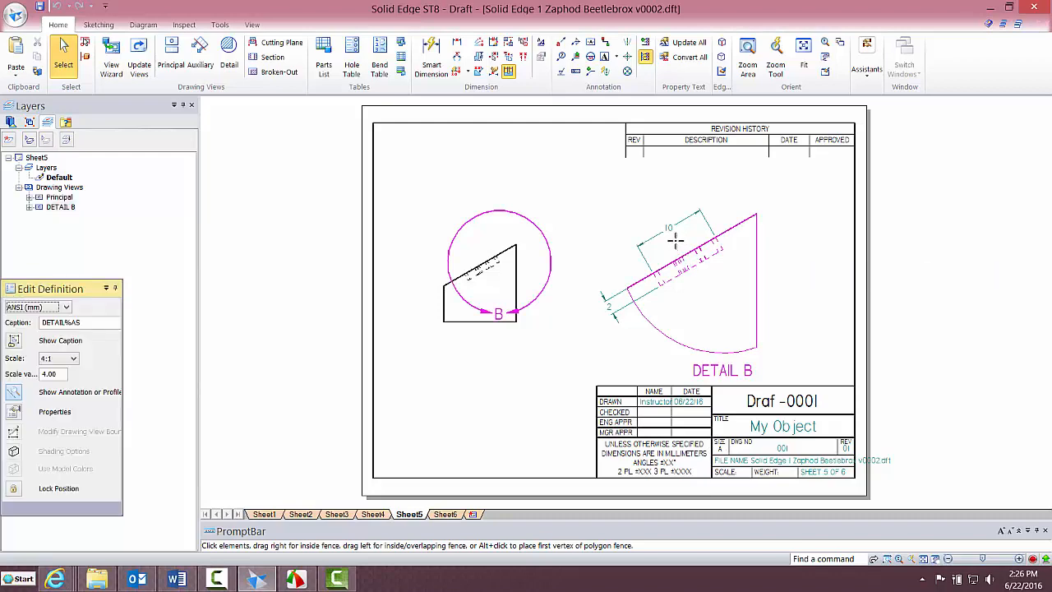
pyautogui.moveTo(675, 238); pyautogui.dragTo(489, 361)
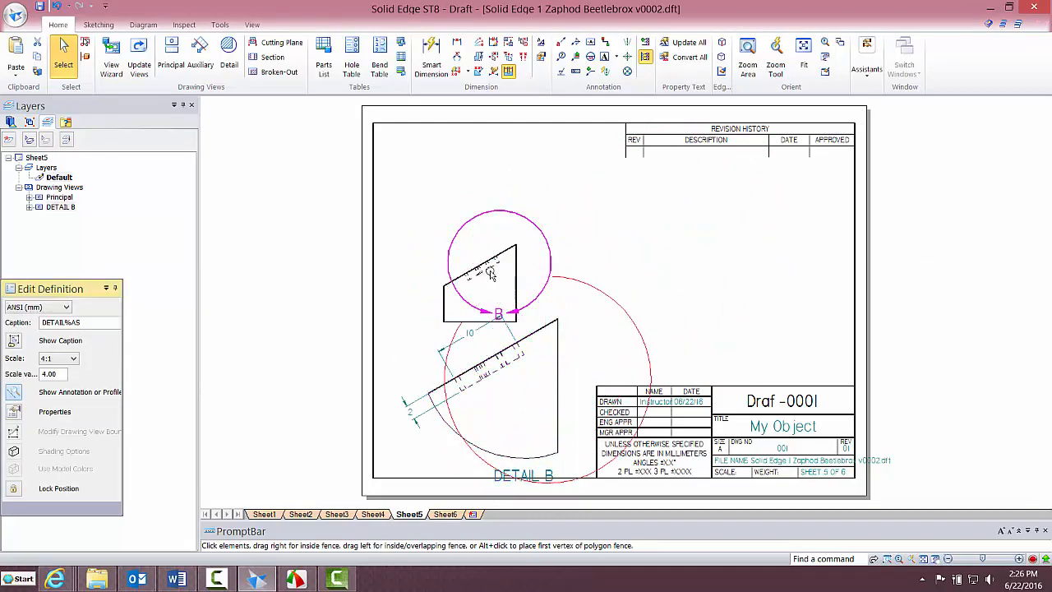
pyautogui.moveTo(490, 275); pyautogui.dragTo(481, 189)
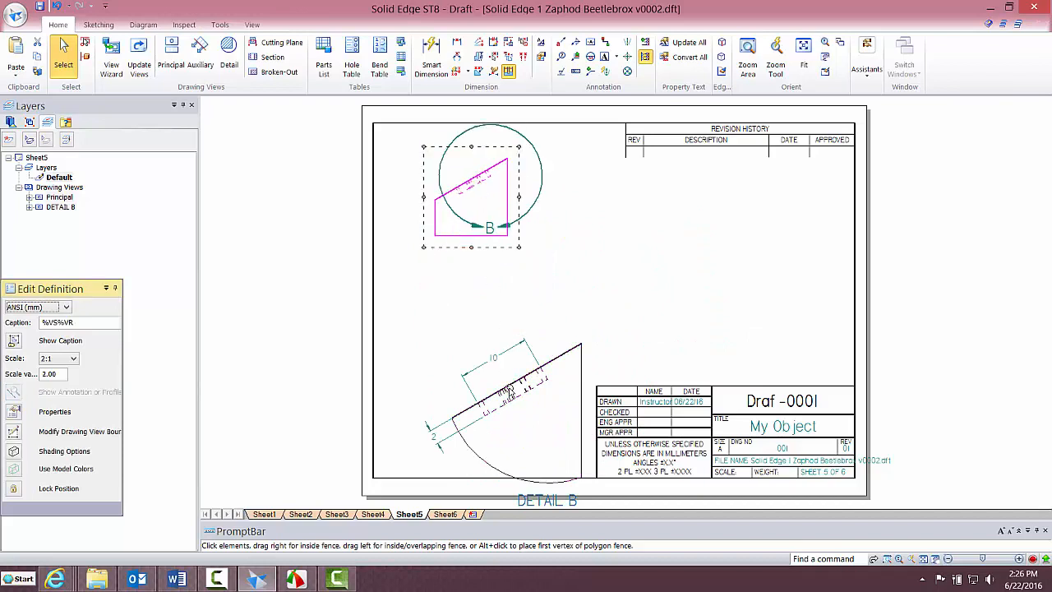
pyautogui.moveTo(510, 390); pyautogui.dragTo(487, 330)
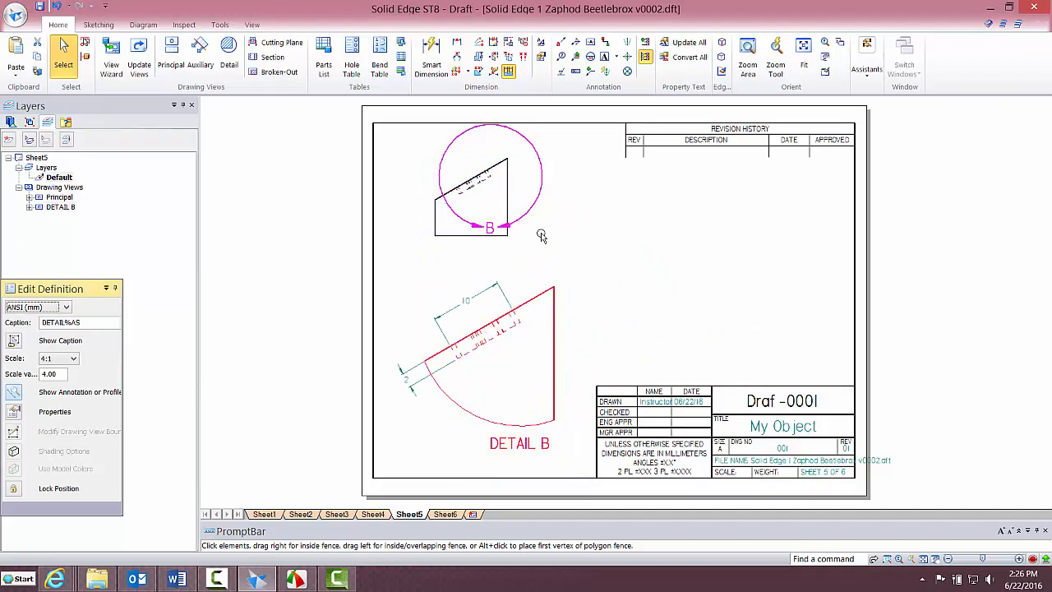
# - Draw a 60 mm cutting plane line at 30° through the text recess in the side view, with the viewing direction pointing below the slope
pyautogui.click(276, 42)
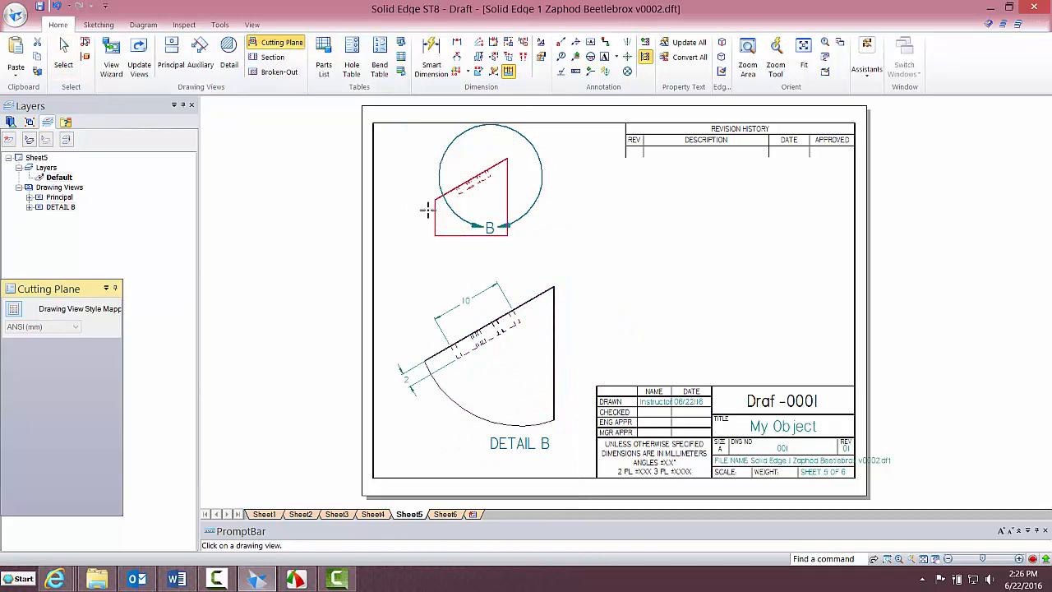
pyautogui.scroll(-2, 428, 209)
pyautogui.scroll(6, 430, 209)
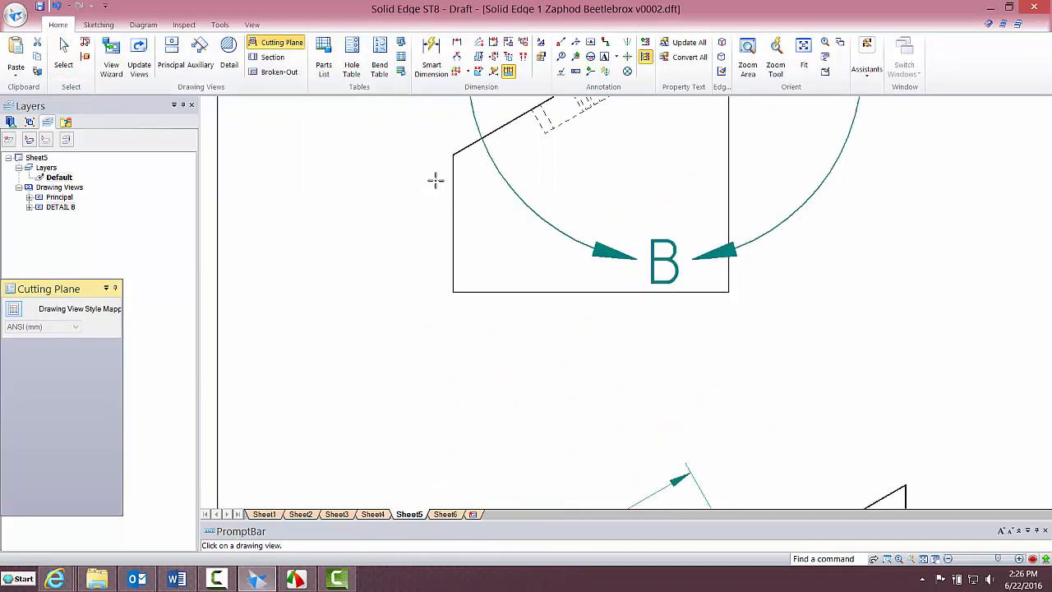
pyautogui.moveTo(575, 172); pyautogui.dragTo(501, 279, button='middle')
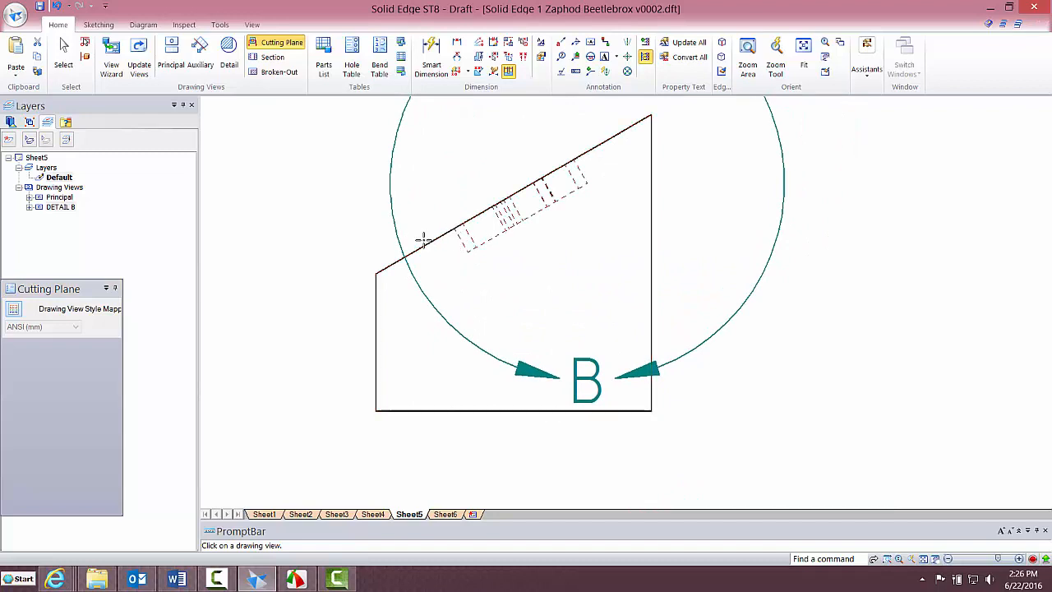
pyautogui.moveTo(395, 283); pyautogui.dragTo(559, 369, button='middle')
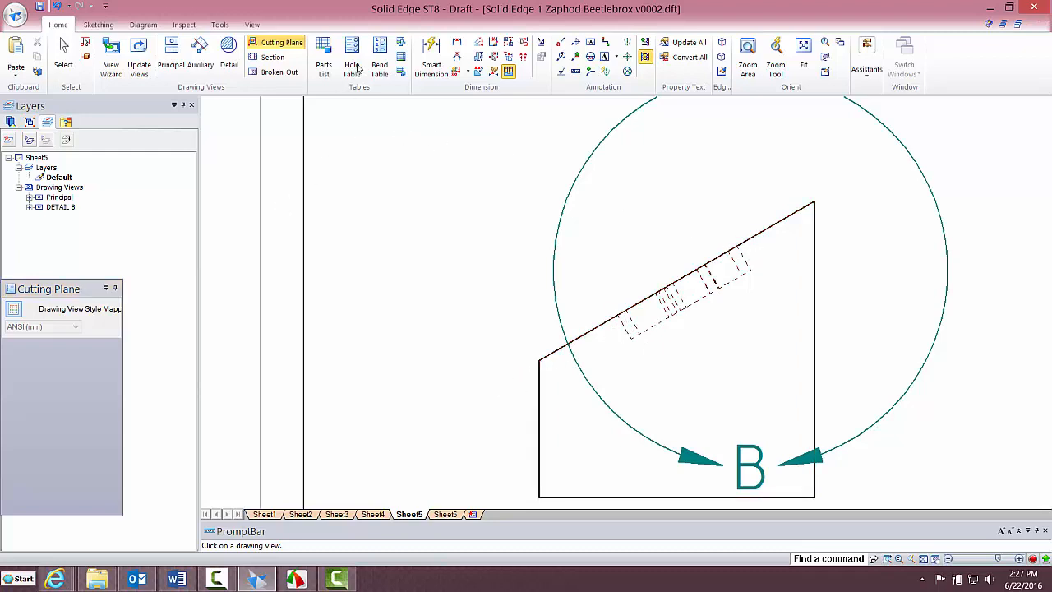
pyautogui.click(282, 46)
pyautogui.click(581, 336)
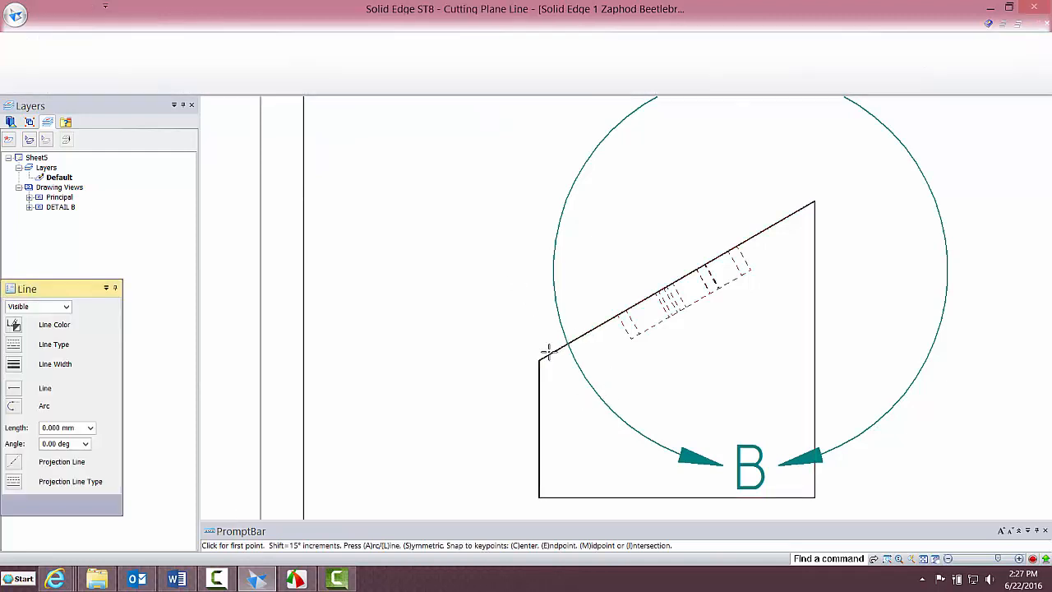
pyautogui.click(301, 408)
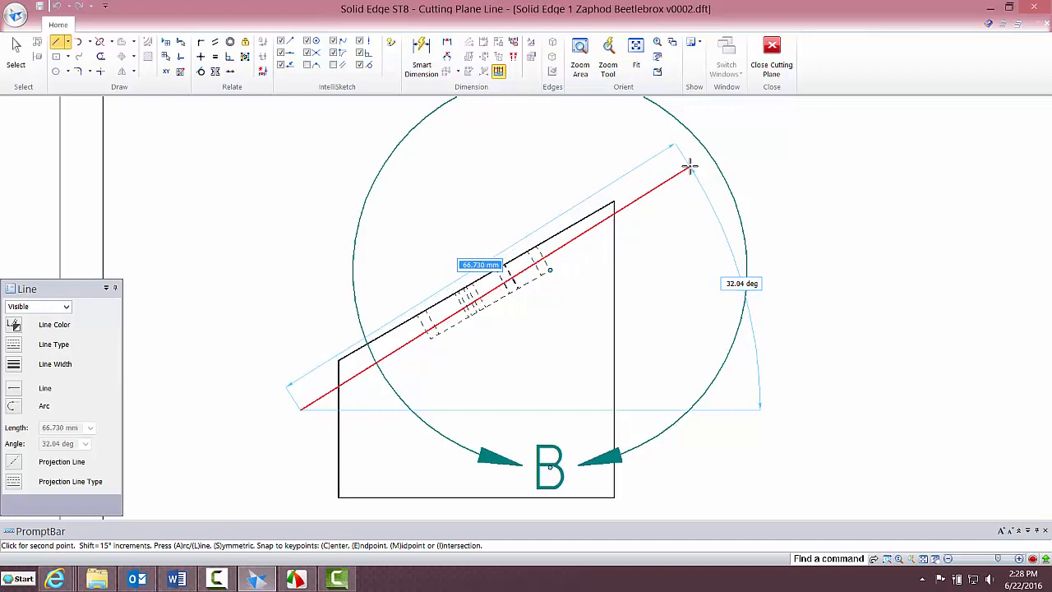
pyautogui.write('60')
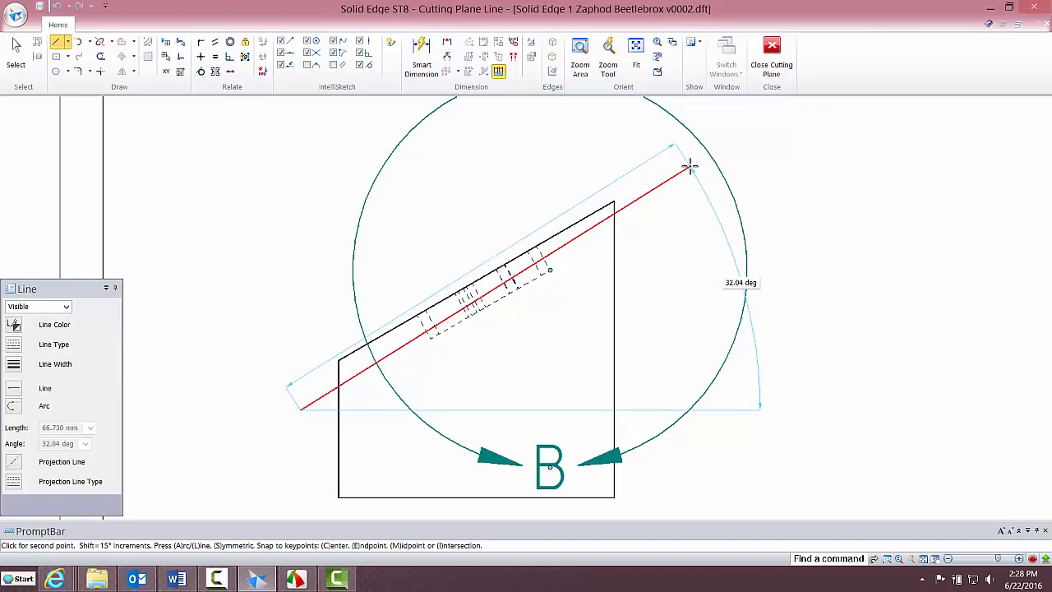
pyautogui.press('Tab')
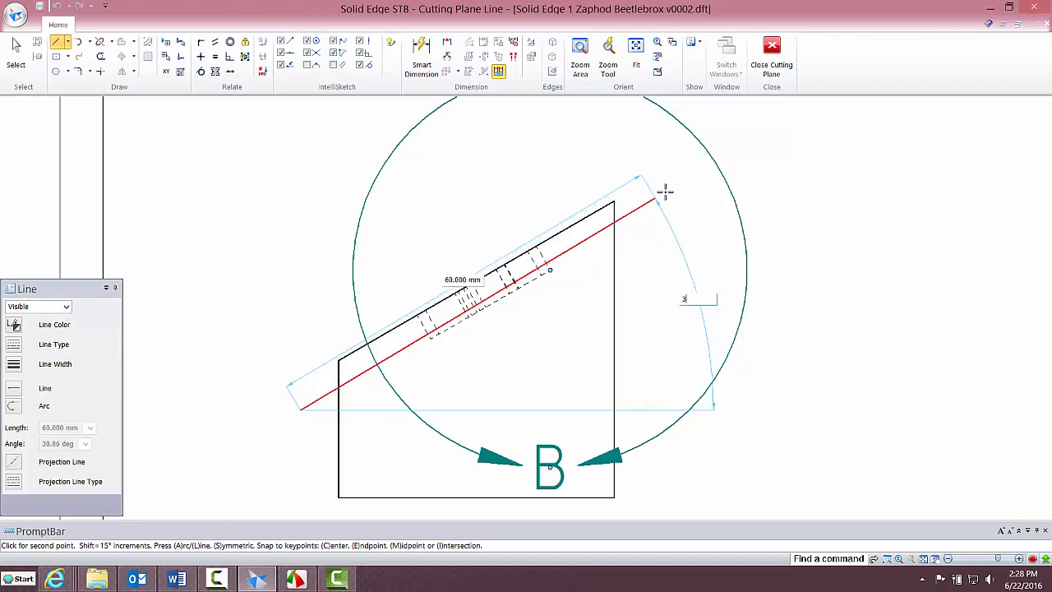
pyautogui.click(665, 191)
pyautogui.rightClick(635, 164)
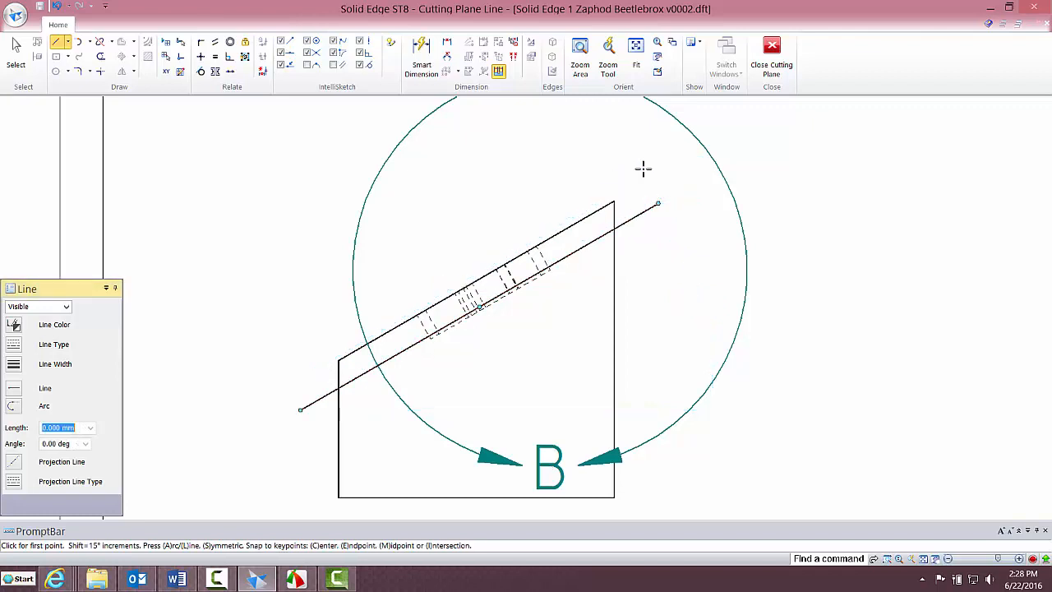
pyautogui.click(775, 48)
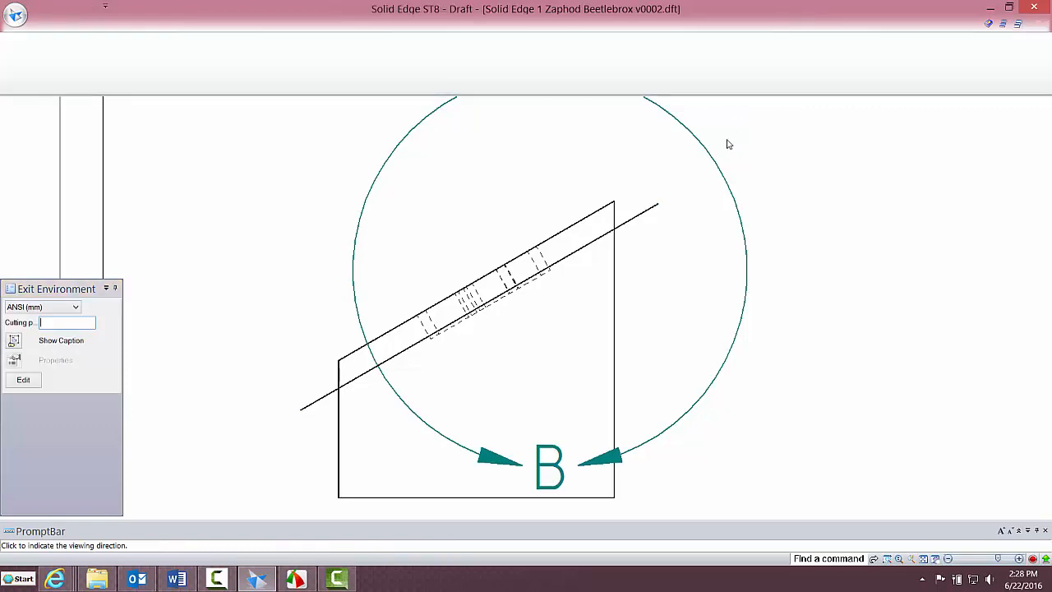
pyautogui.click(832, 309)
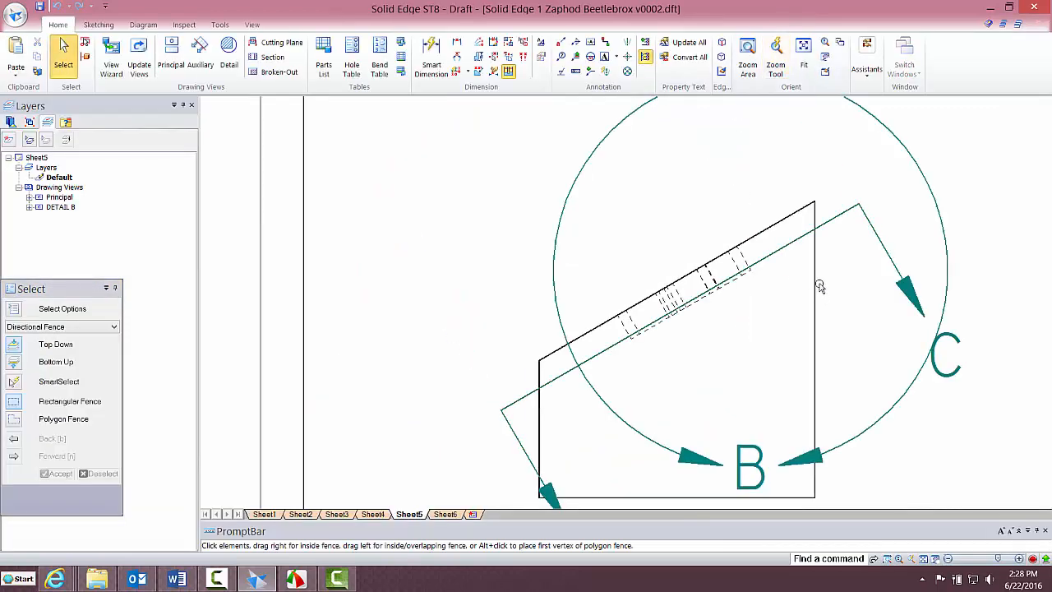
# - Edit the cutting plane line and extend its lower end outward to a length of about 69 mm
pyautogui.scroll(3, 817, 284)
pyautogui.scroll(-6, 814, 287)
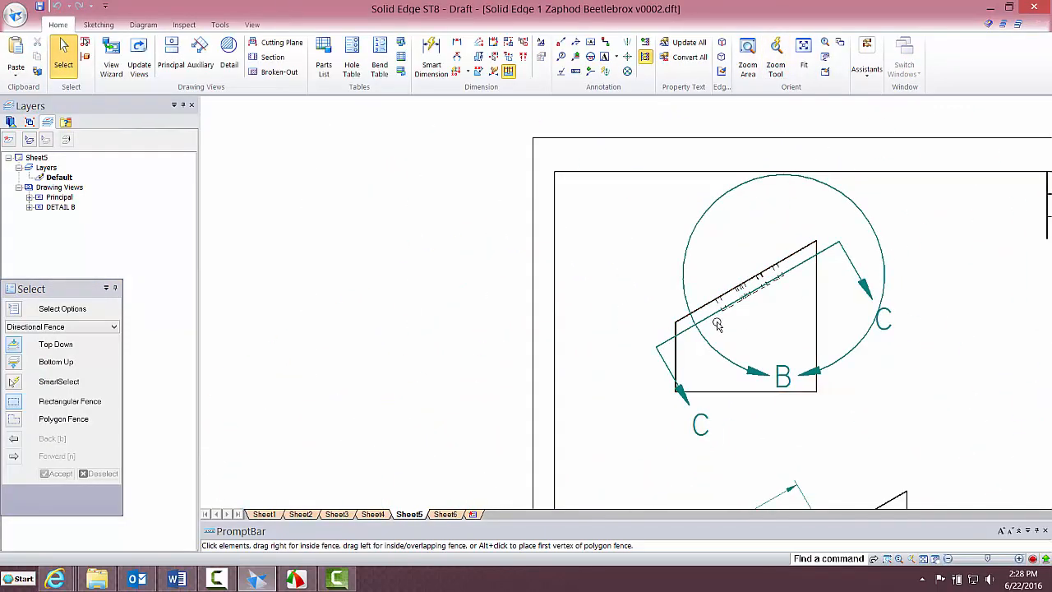
pyautogui.click(656, 349)
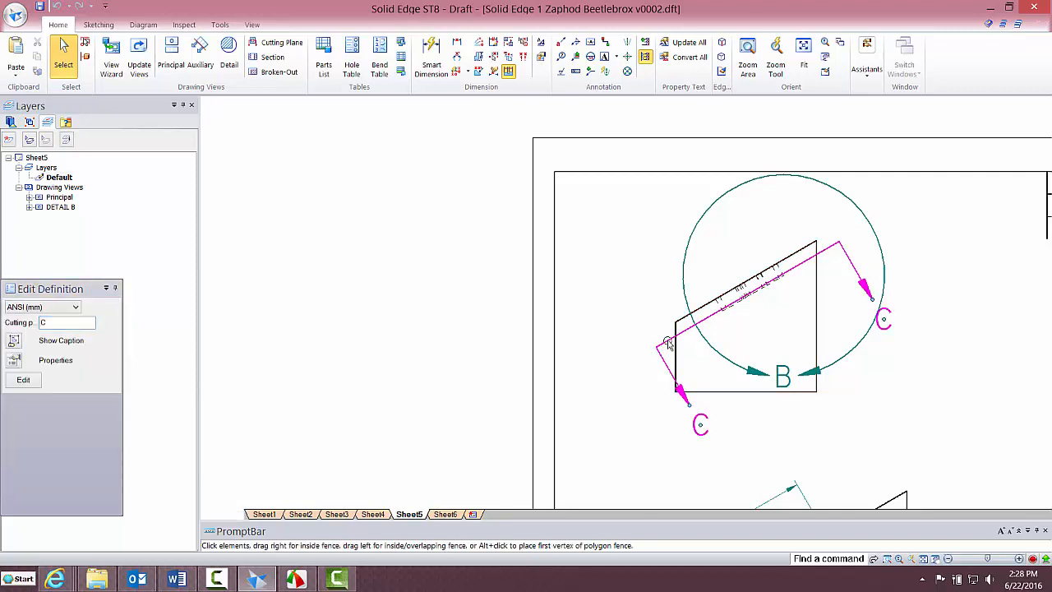
pyautogui.doubleClick(668, 344)
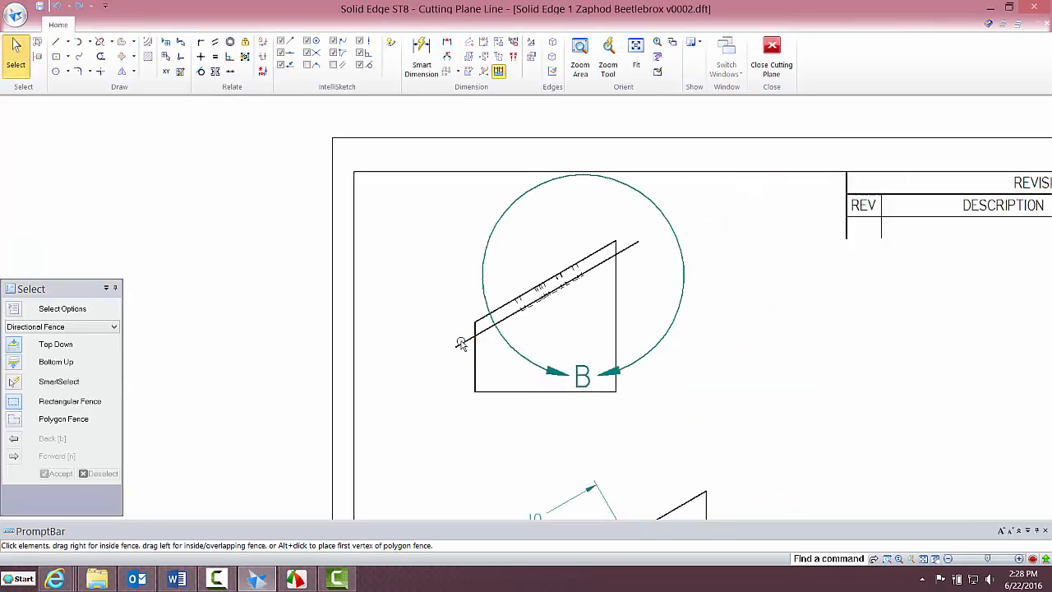
pyautogui.click(454, 347)
pyautogui.moveTo(454, 347); pyautogui.dragTo(426, 363)
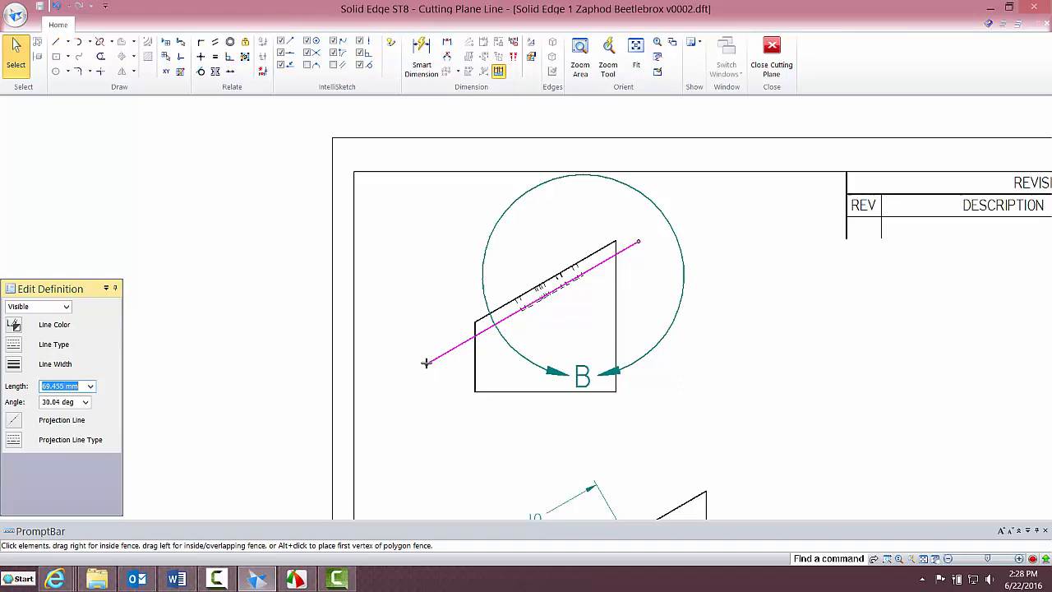
# - Set the cutting plane line's angle to 30° and finish it with the viewing direction pointing below the slope
pyautogui.click(71, 402)
pyautogui.write('3')
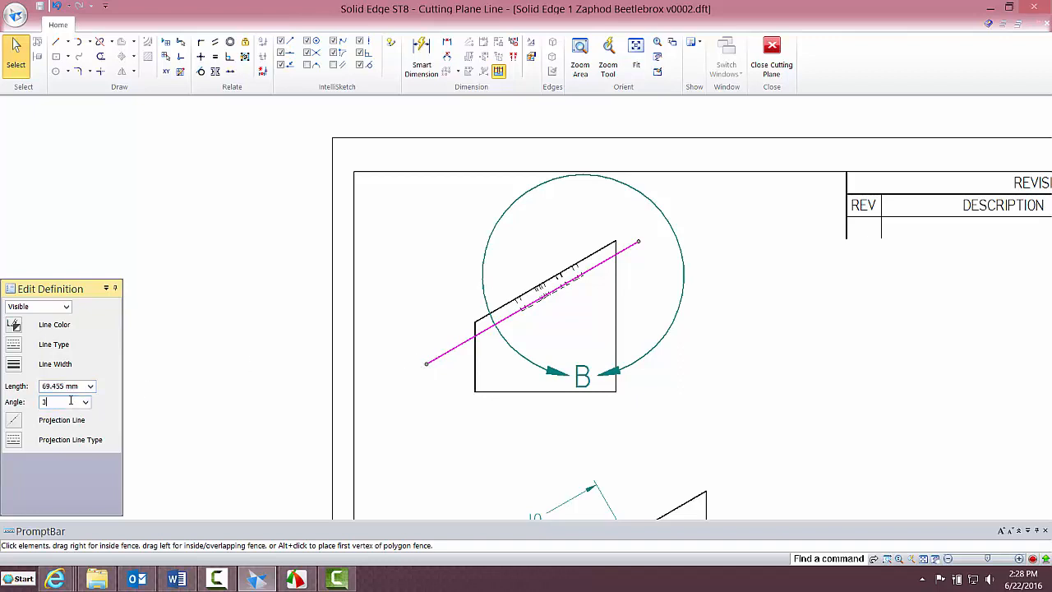
pyautogui.write('0')
pyautogui.press('Return')
pyautogui.click(771, 65)
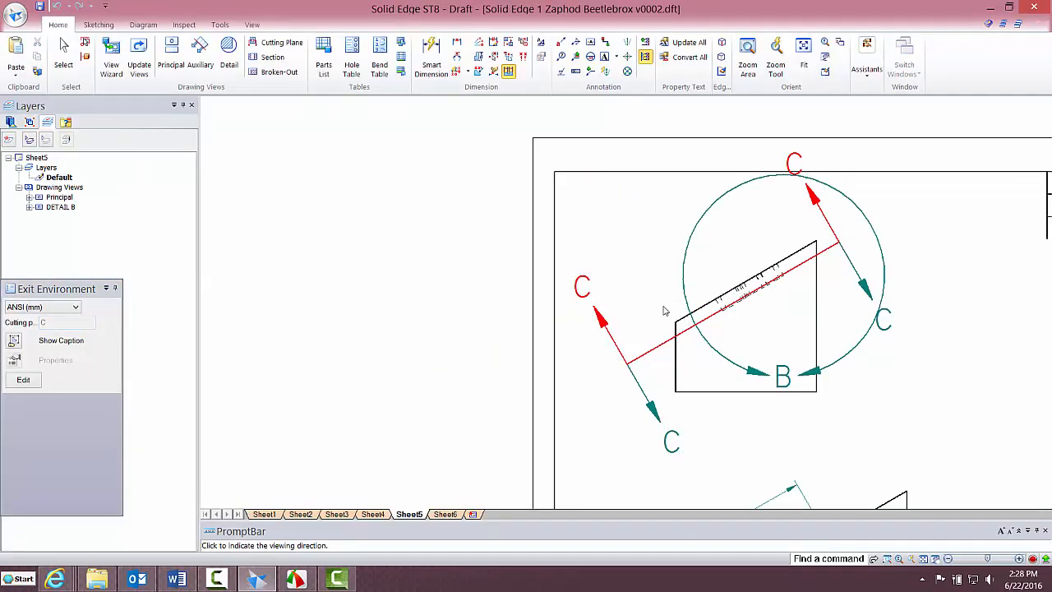
pyautogui.click(729, 415)
# - Create a section view from cutting plane C and place it above and to the left of the side view
pyautogui.scroll(1, 836, 427)
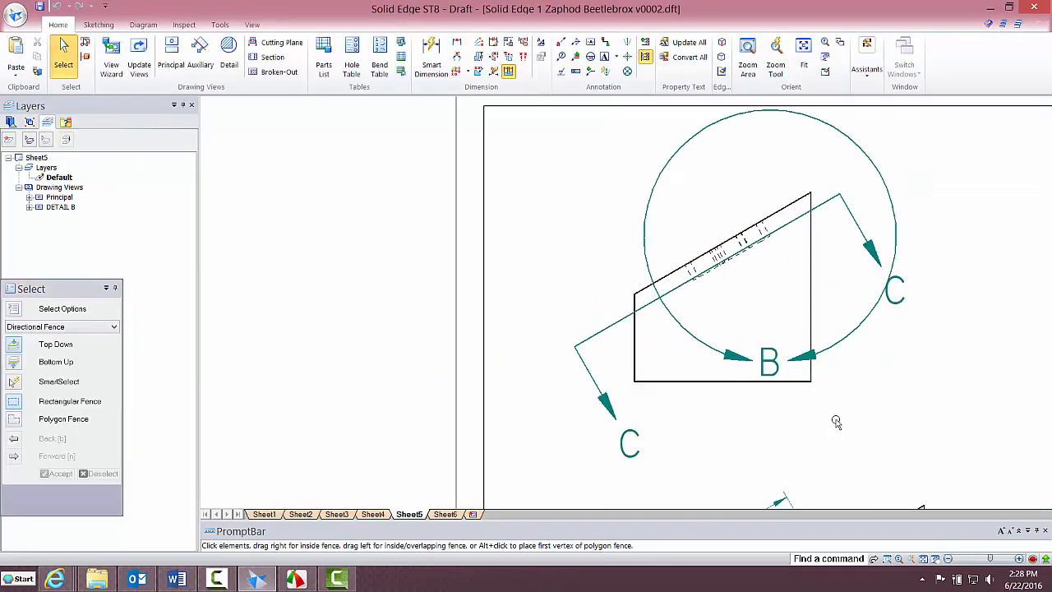
pyautogui.moveTo(836, 423)
pyautogui.mouseDown(button='middle')
pyautogui.moveTo(681, 360)
pyautogui.moveTo(597, 424)
pyautogui.mouseUp(button='middle')
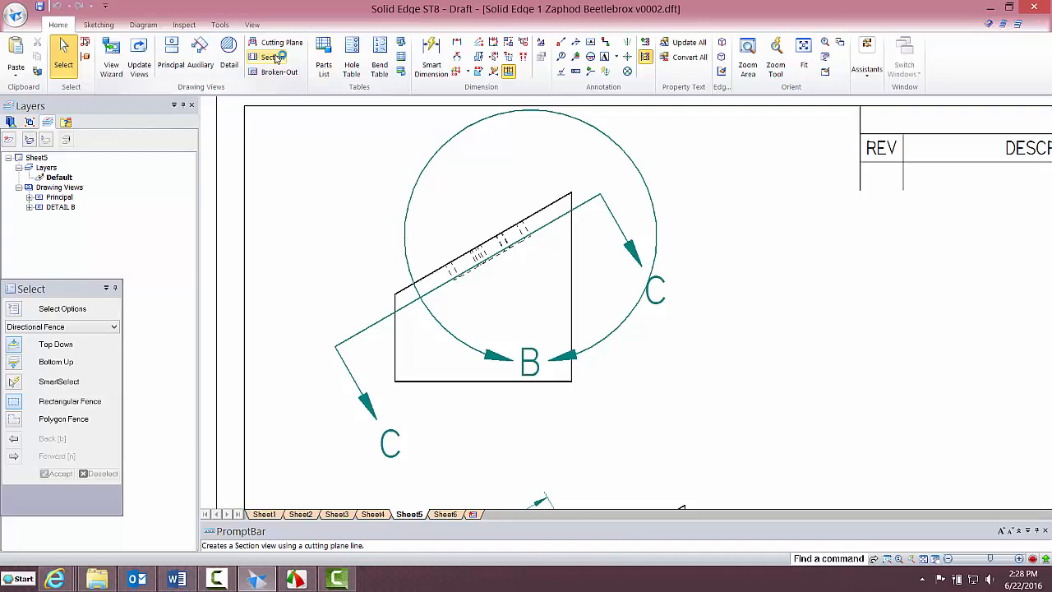
pyautogui.click(270, 56)
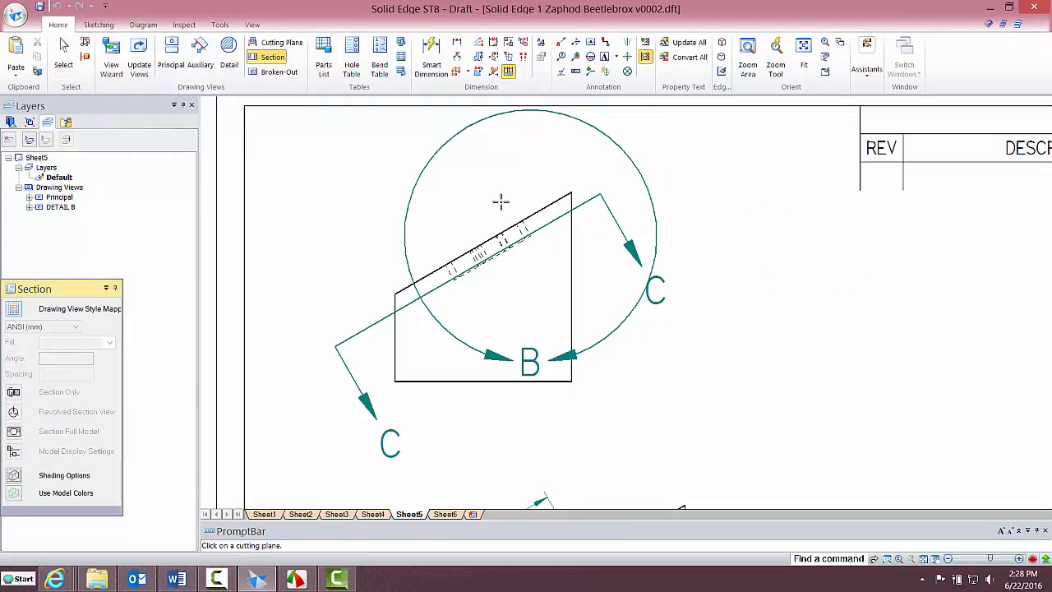
pyautogui.click(382, 313)
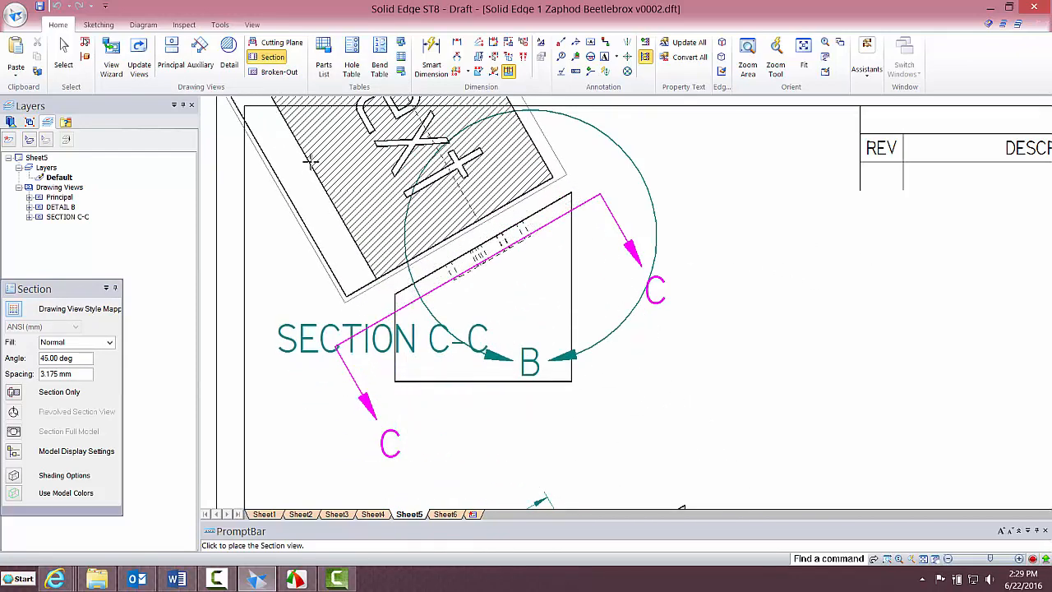
pyautogui.click(287, 141)
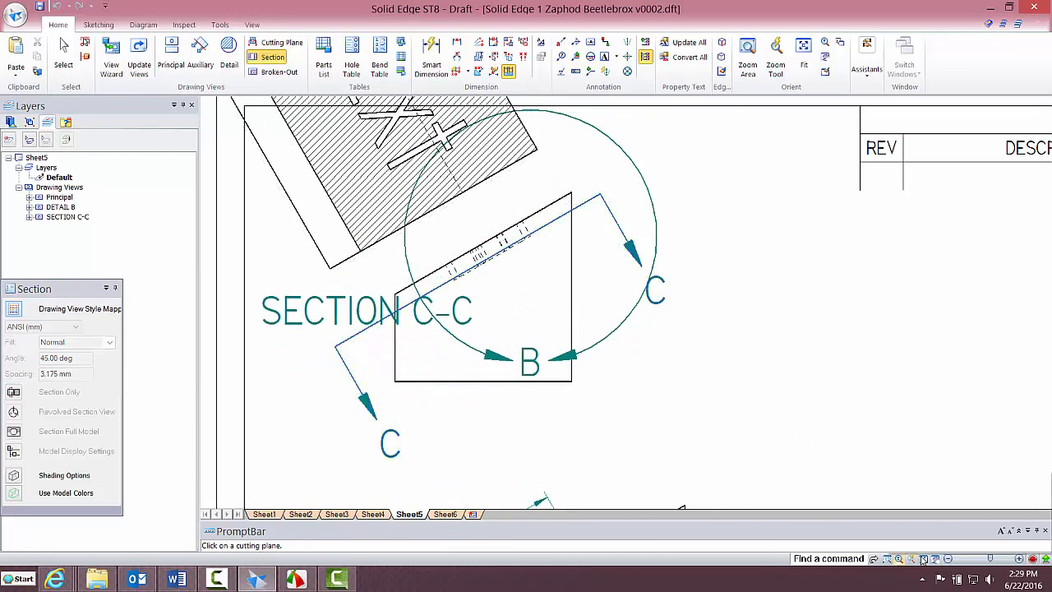
# - Shift the side view slightly down and left, and move the section view farther up the slope's perpendicular
pyautogui.click(922, 559)
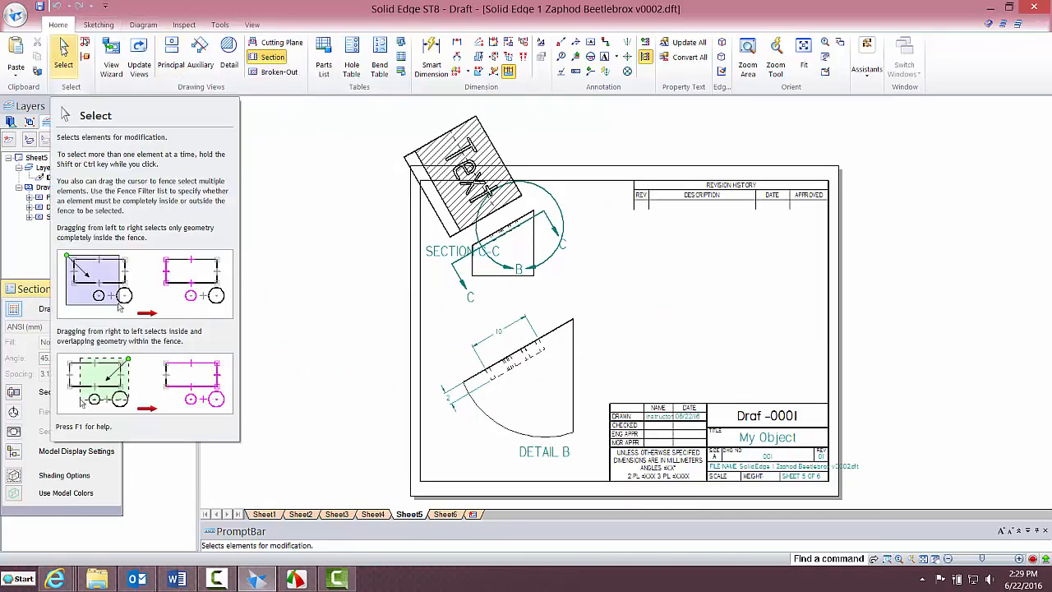
pyautogui.click(63, 57)
pyautogui.click(490, 176)
pyautogui.moveTo(480, 174); pyautogui.dragTo(502, 233)
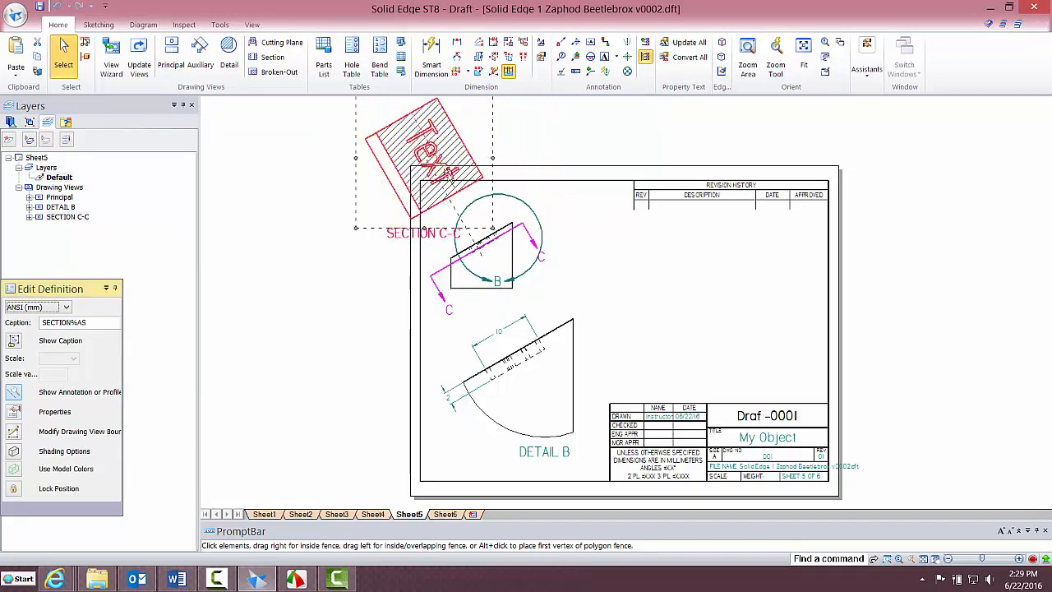
# - Turn off Maintain Alignment for the section view to release it from the side view
pyautogui.click(534, 242)
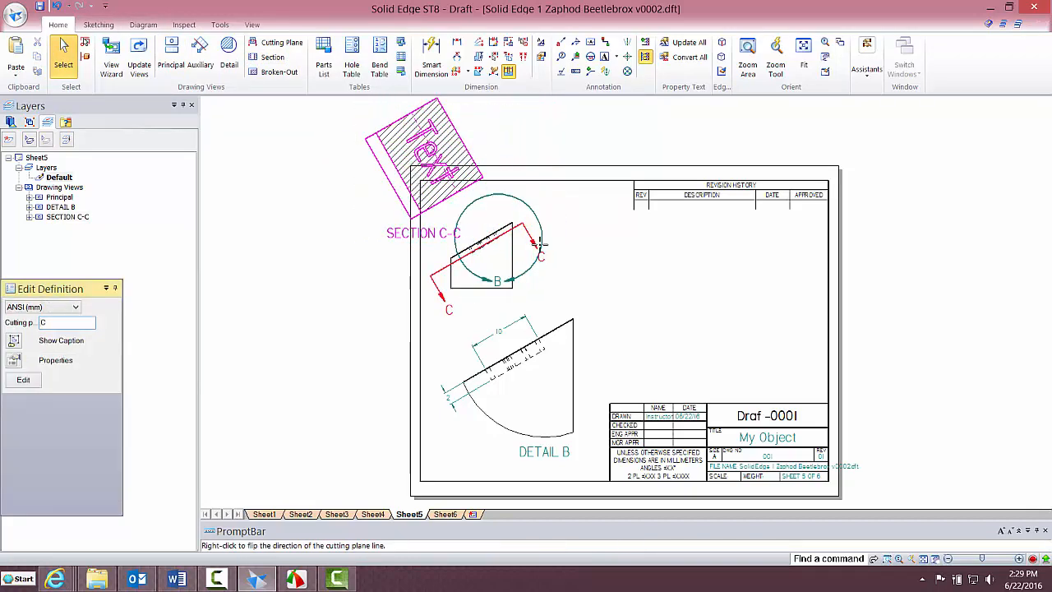
pyautogui.click(513, 245)
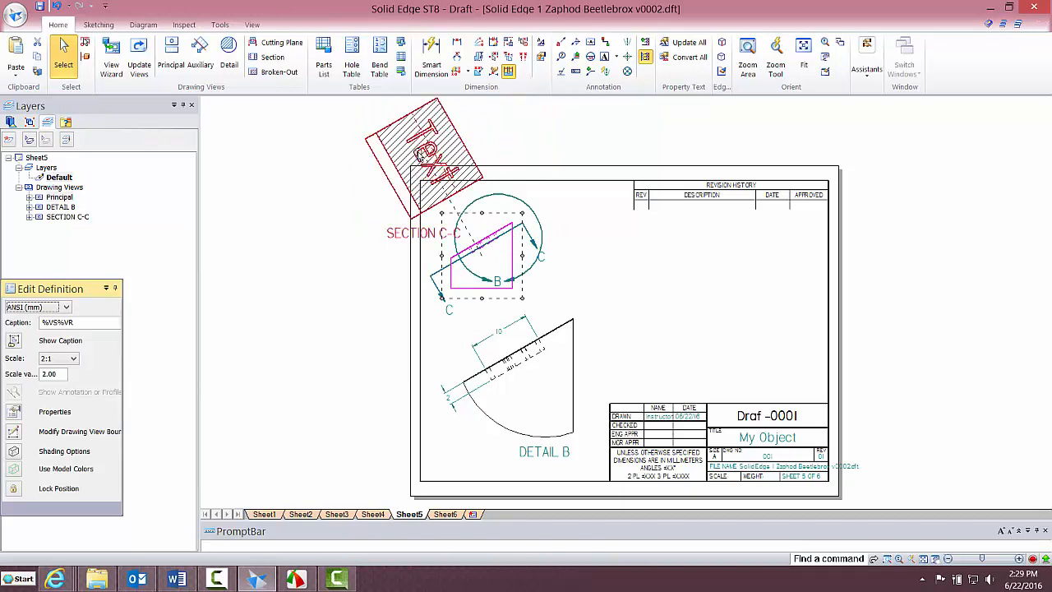
pyautogui.click(374, 167)
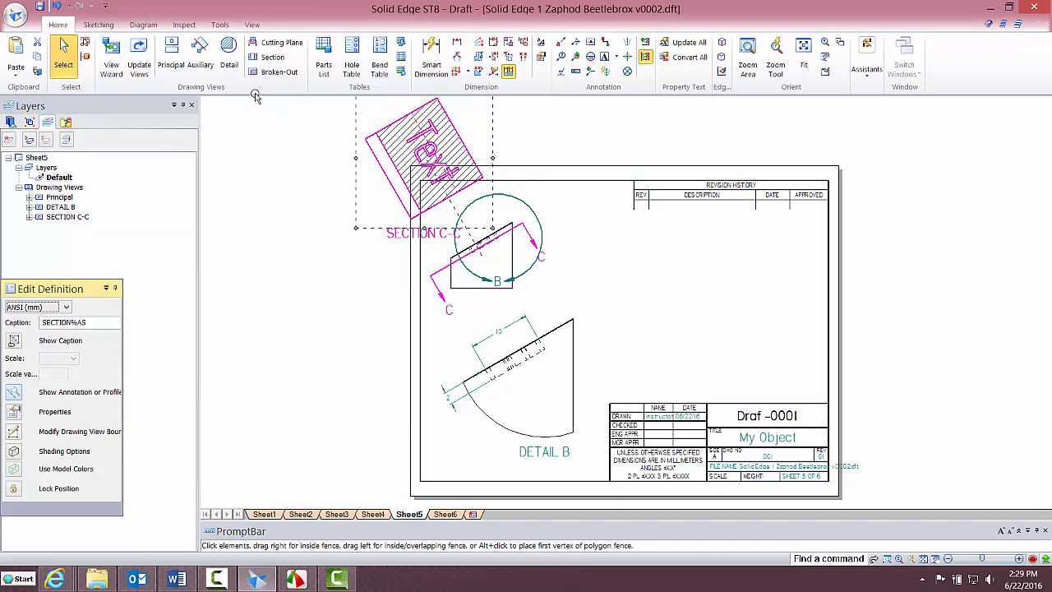
pyautogui.rightClick(421, 149)
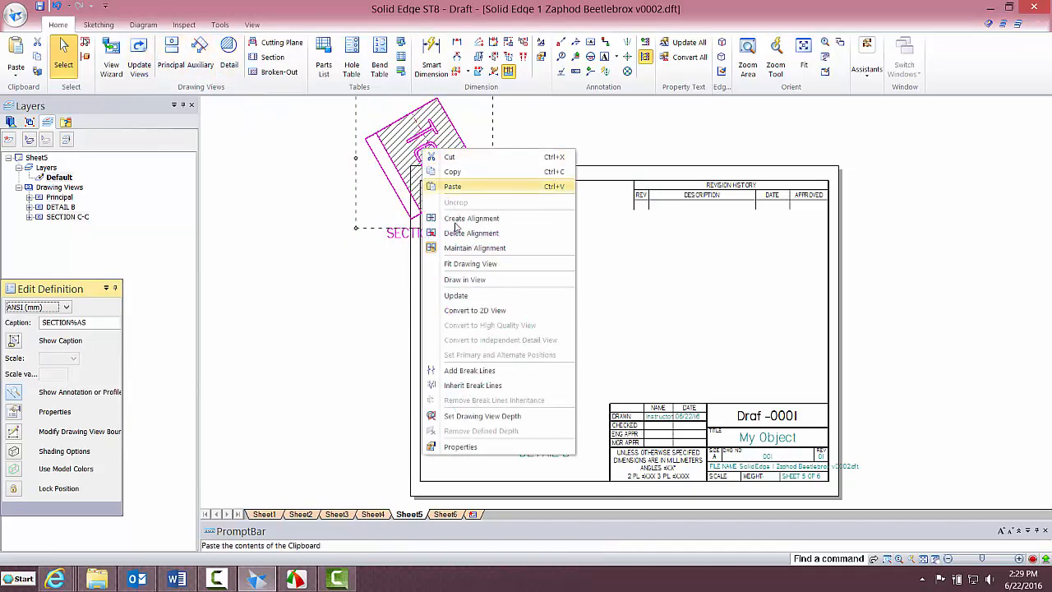
pyautogui.click(465, 248)
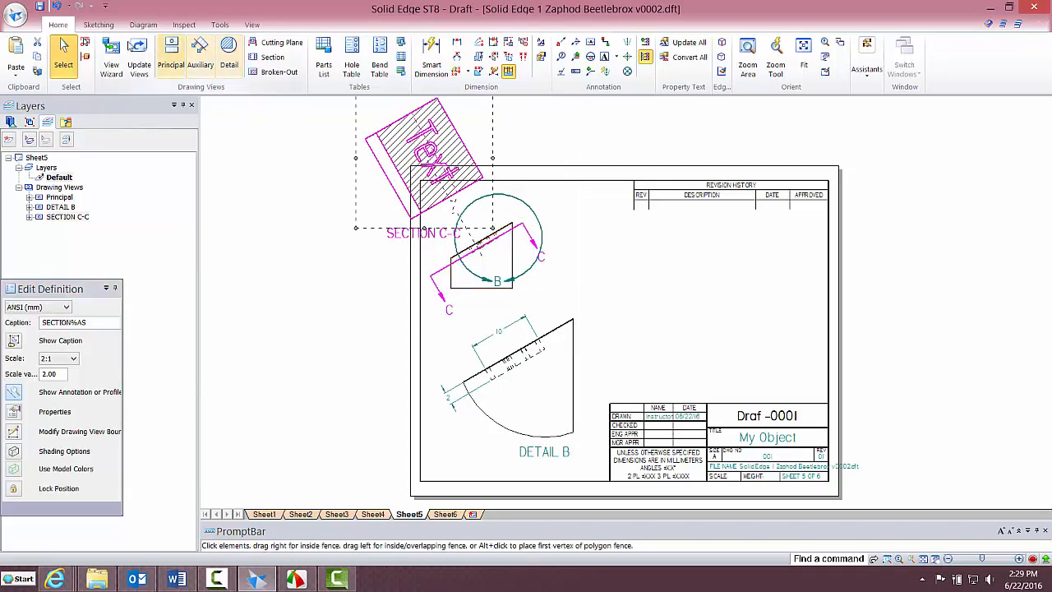
# - Rotate the section view 60° counterclockwise about a point near its lower corner so its text reads horizontally
pyautogui.click(92, 26)
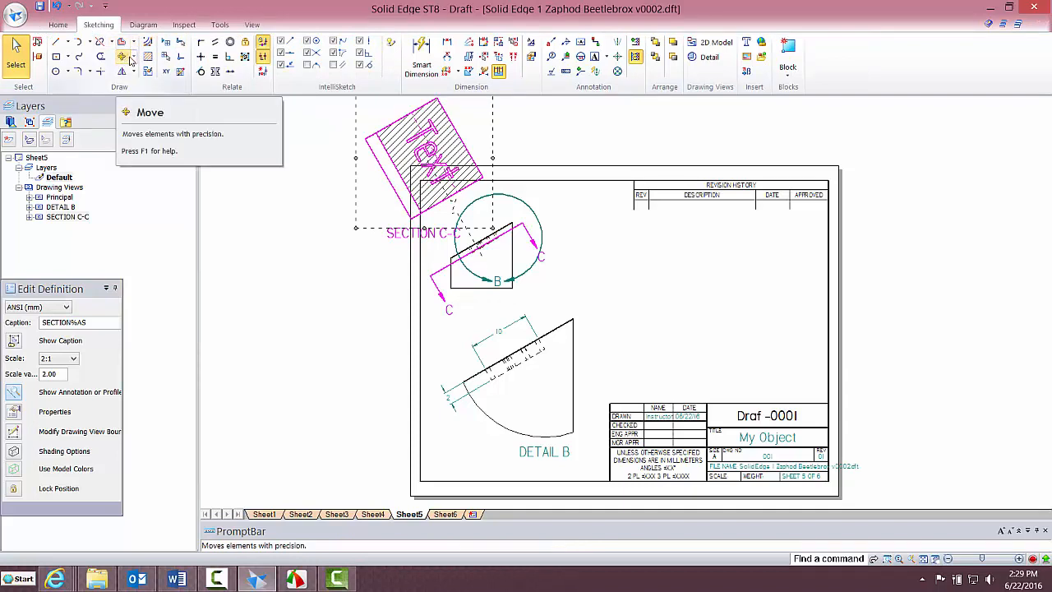
pyautogui.click(133, 56)
pyautogui.click(148, 87)
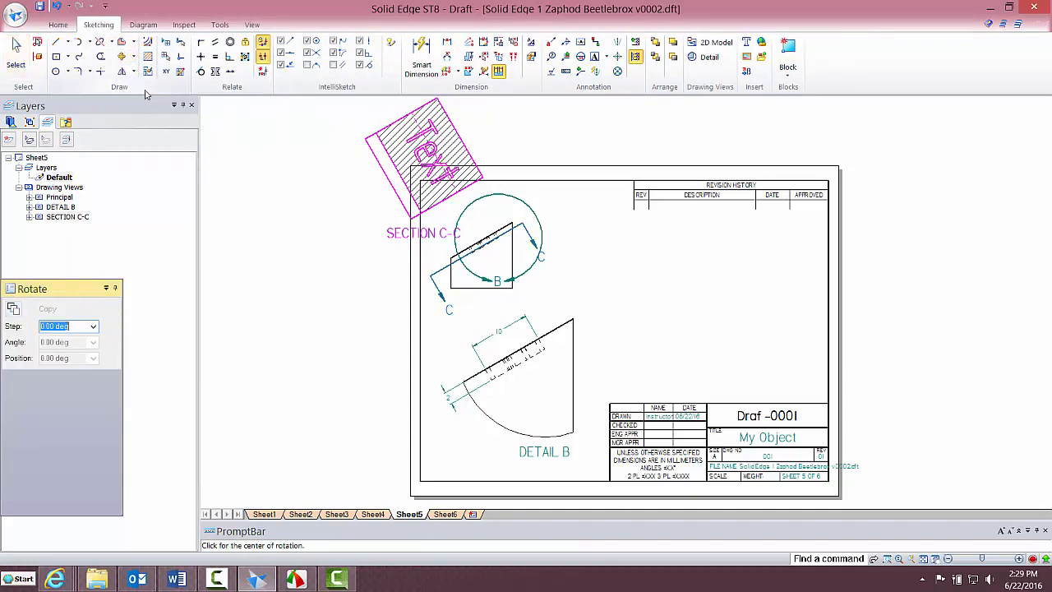
pyautogui.click(423, 215)
pyautogui.click(560, 186)
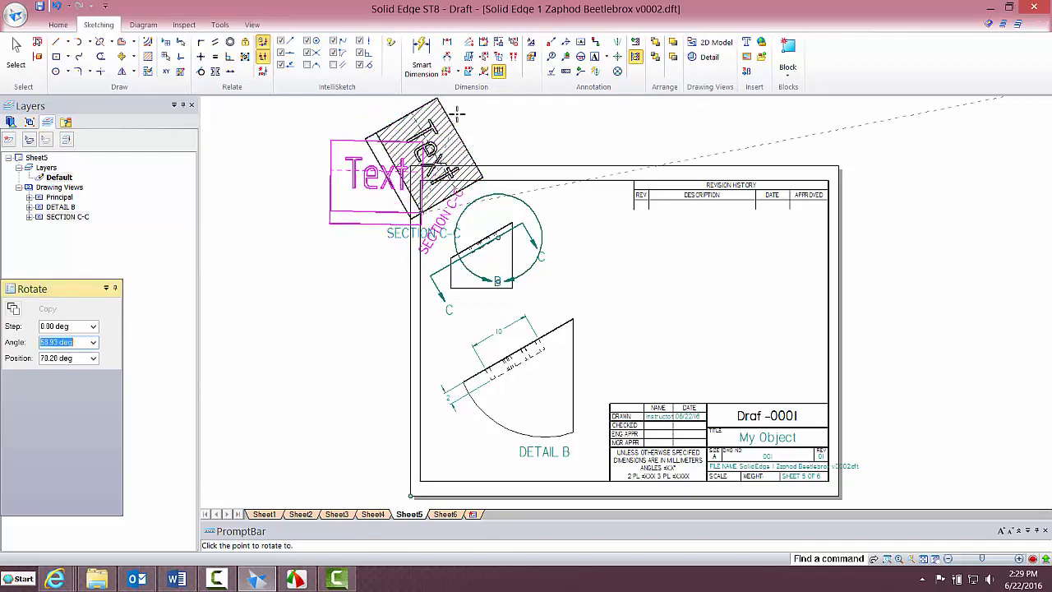
pyautogui.write('30')
pyautogui.press('Tab')
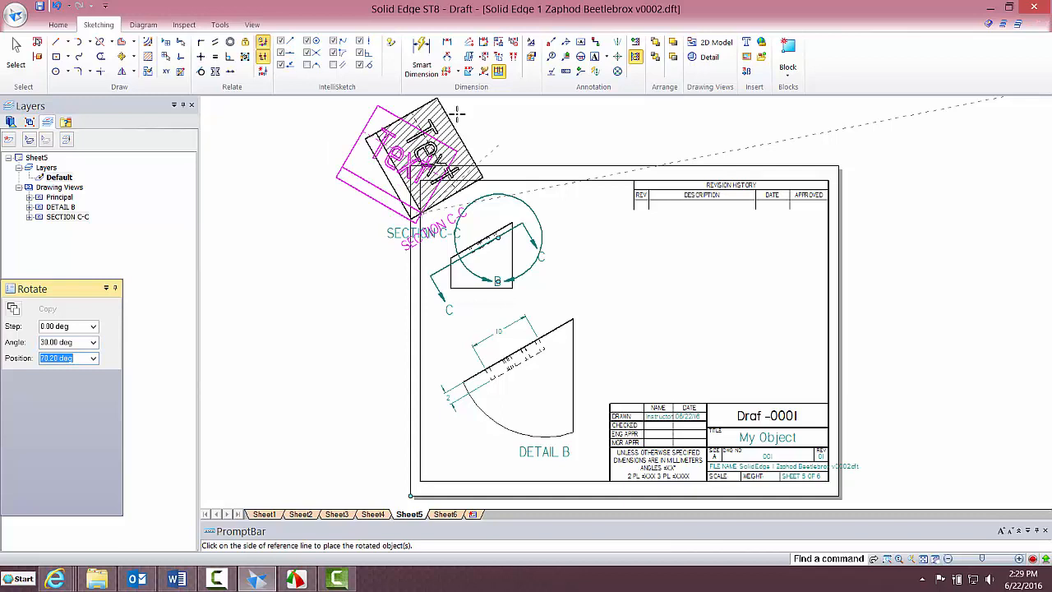
pyautogui.hotkey('shift', 'Tab')
pyautogui.write('60')
pyautogui.press('Tab')
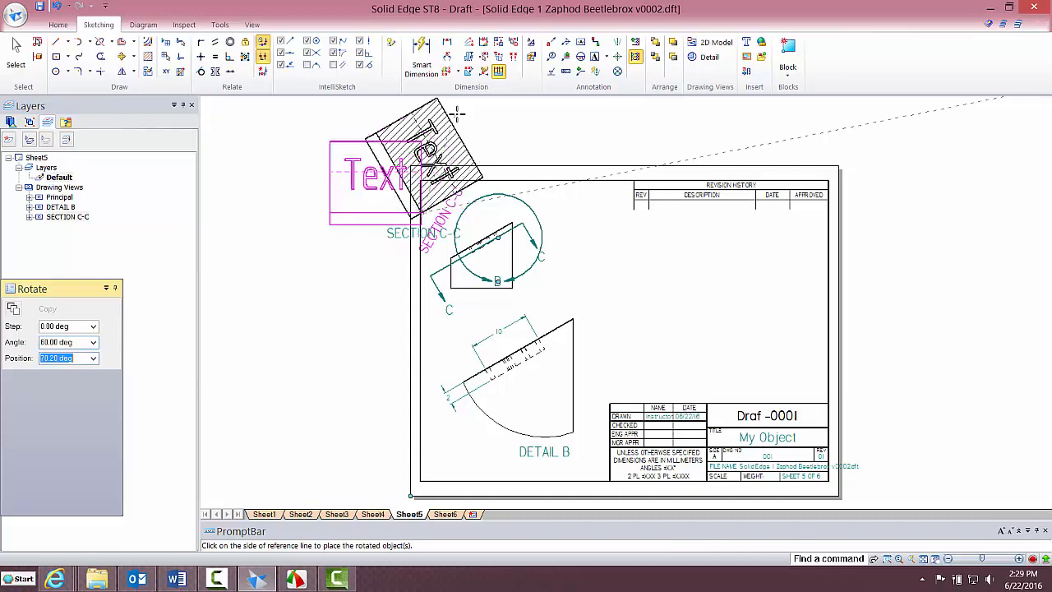
pyautogui.click(302, 150)
pyautogui.click(252, 207)
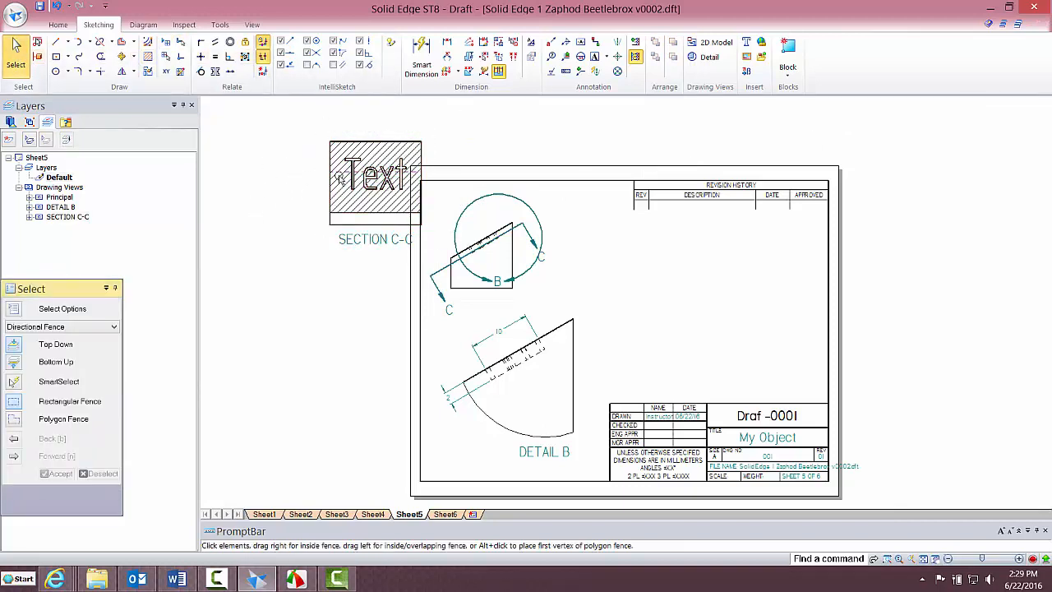
# - Move the section view C-C onto the sheet, into the empty area above the title block
pyautogui.click(382, 212)
pyautogui.moveTo(382, 212); pyautogui.dragTo(706, 319)
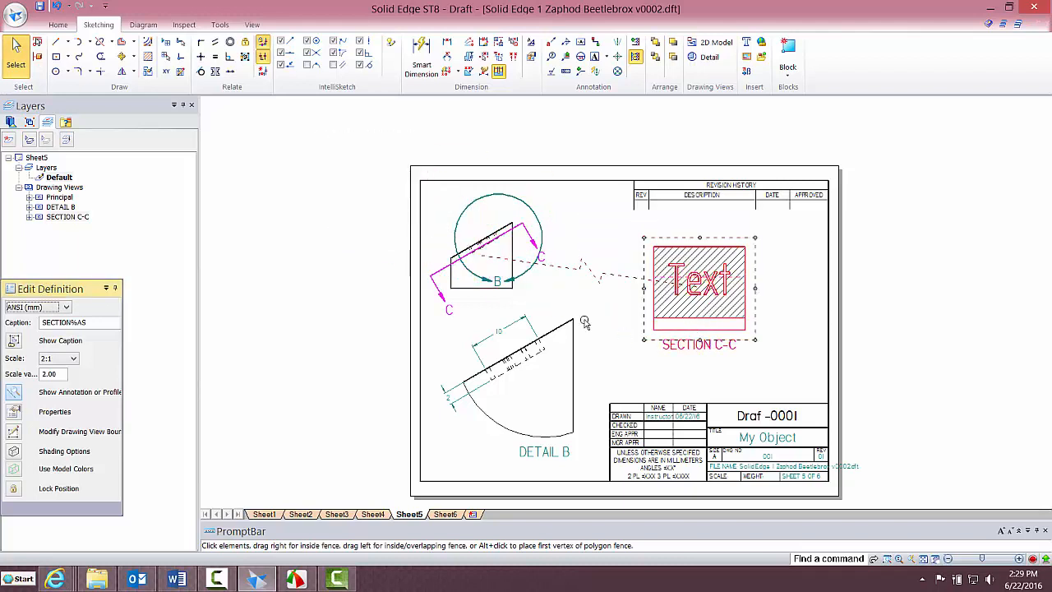
pyautogui.click(350, 265)
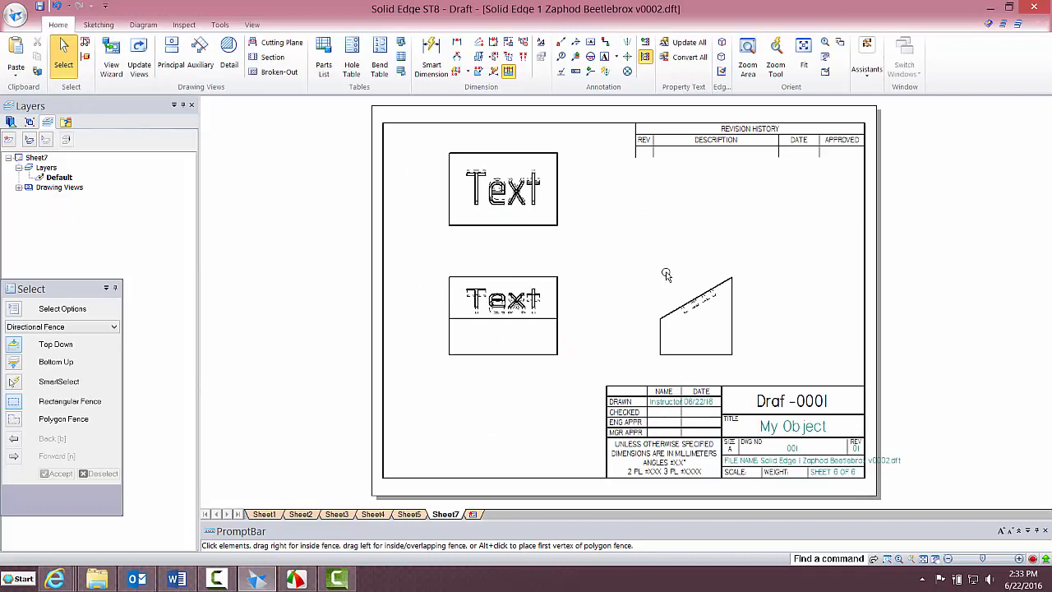
# - Create a pictorial view from the front view and place it diagonally up and to the right, above the side view
pyautogui.click(171, 58)
pyautogui.click(557, 298)
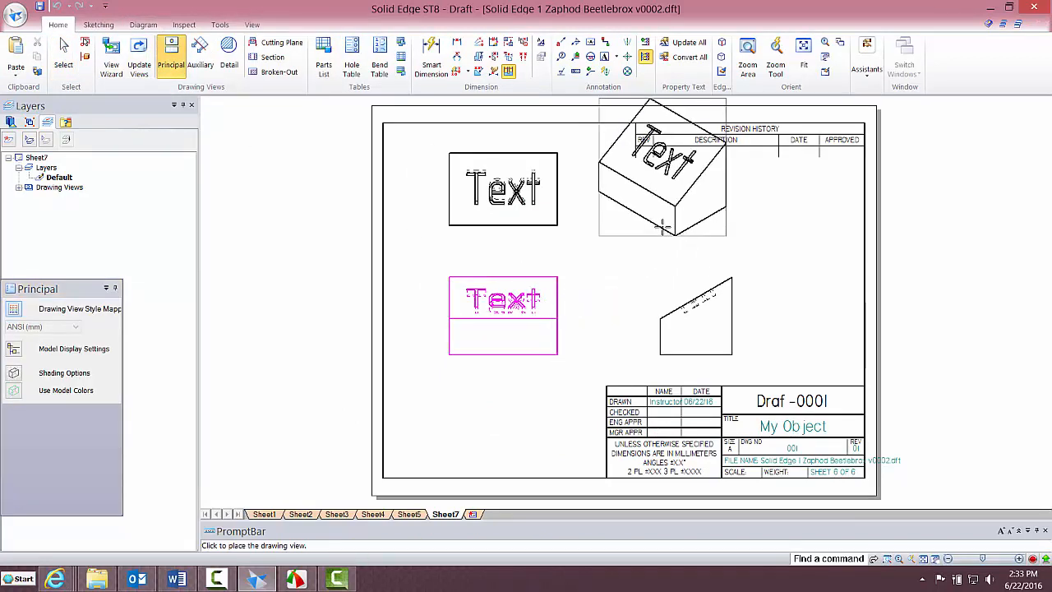
pyautogui.click(637, 244)
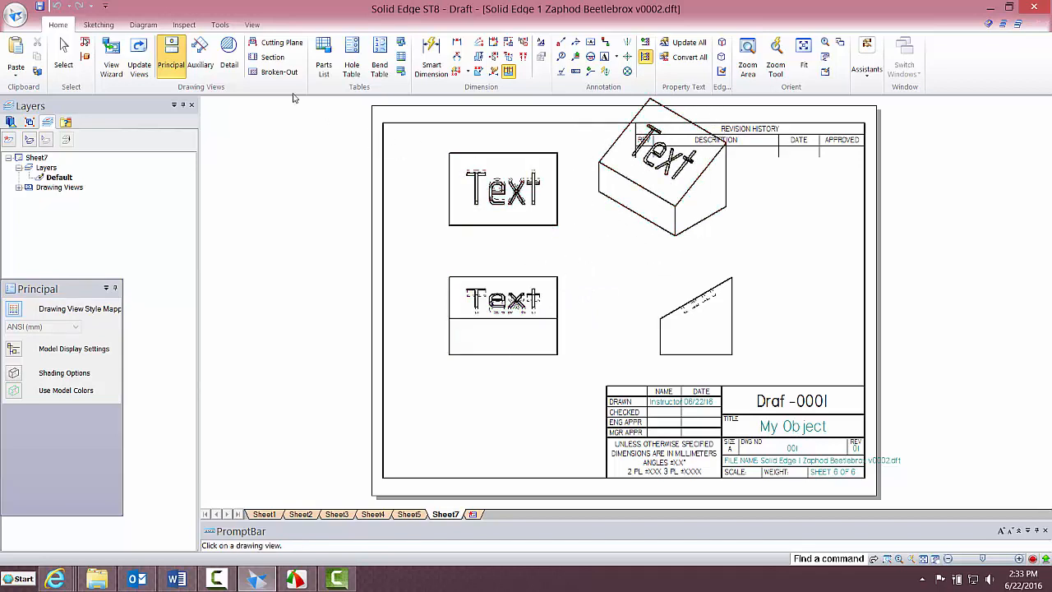
# - Cut a broken-out section about 10 mm deep into the pictorial view, using a rectangular profile over the front view's upper-right corner
pyautogui.click(279, 72)
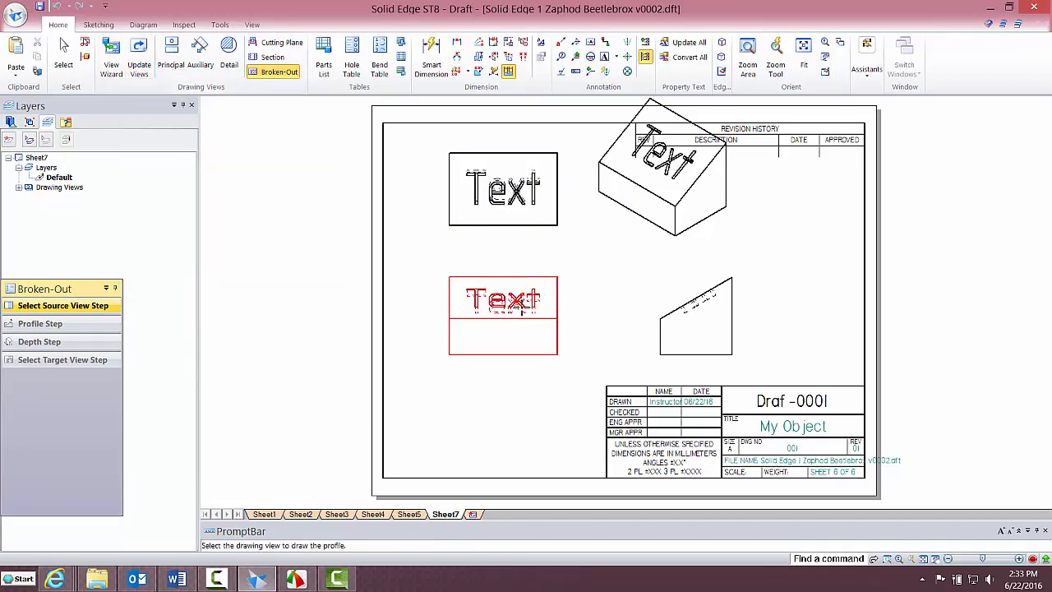
pyautogui.click(522, 308)
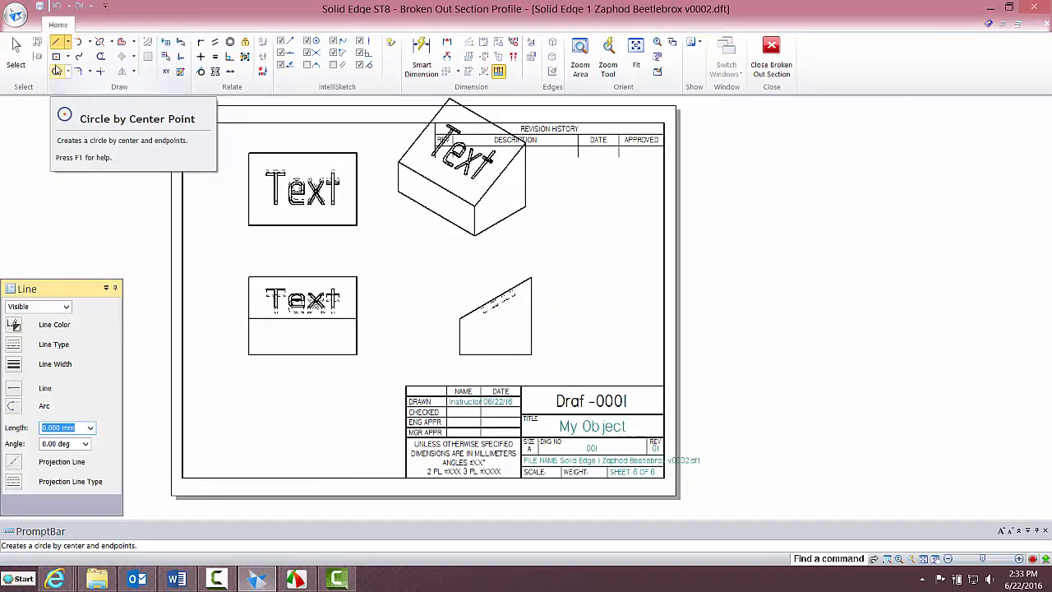
pyautogui.click(56, 56)
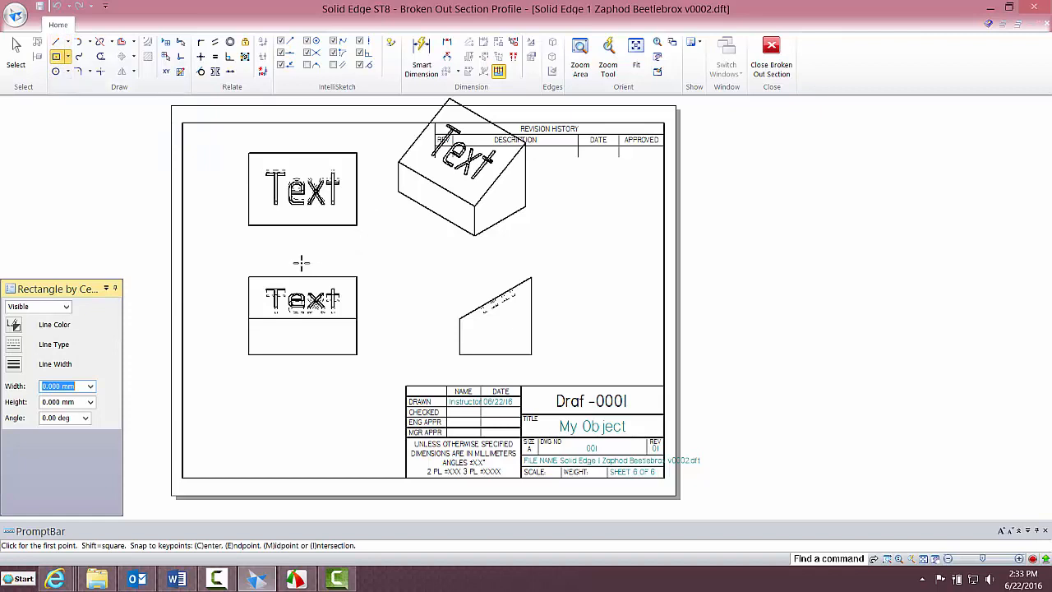
pyautogui.moveTo(301, 262); pyautogui.dragTo(380, 328)
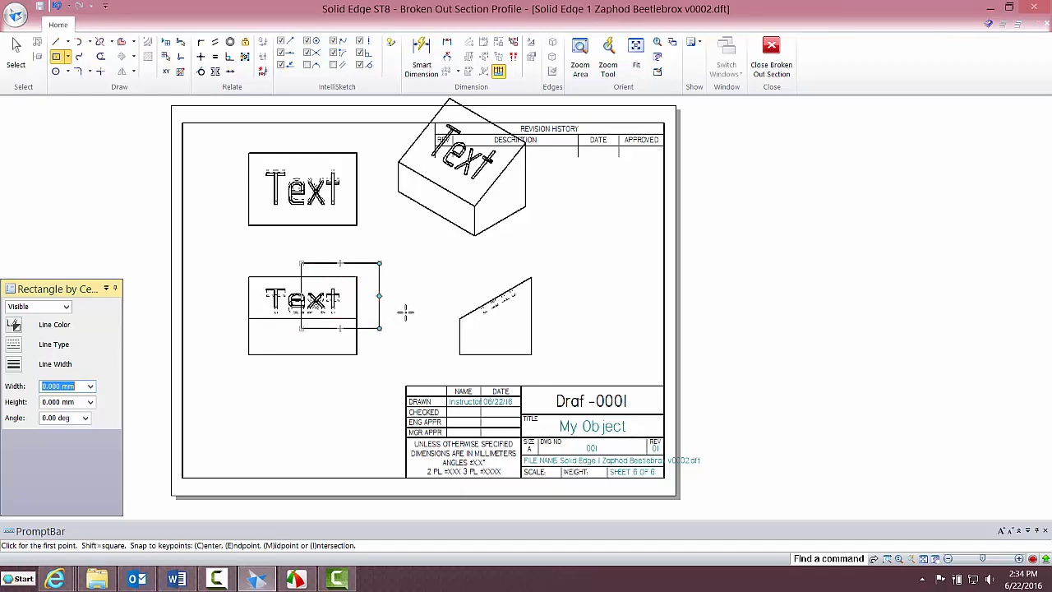
pyautogui.click(773, 47)
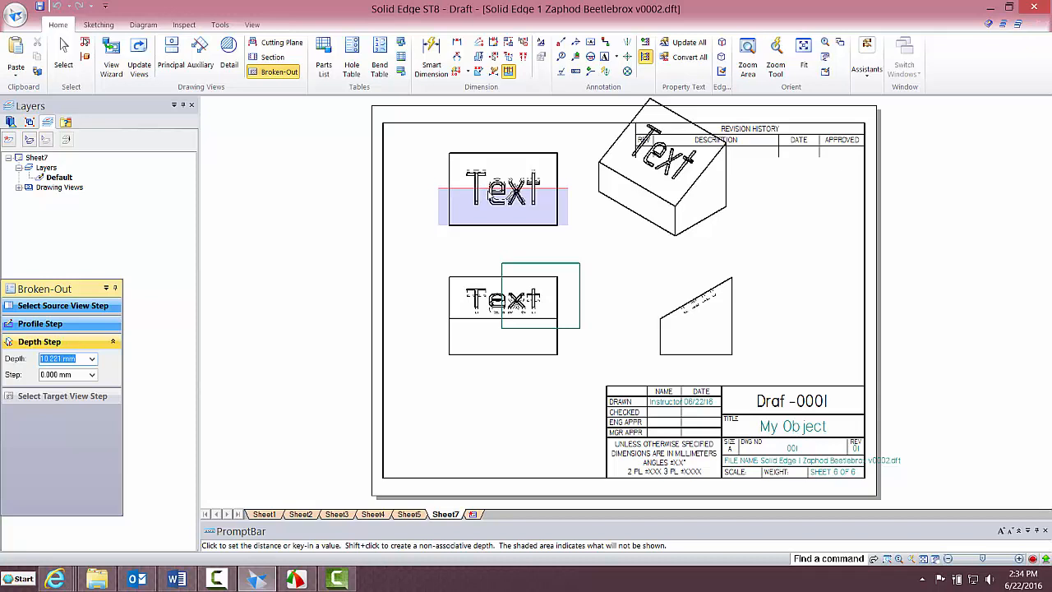
pyautogui.click(491, 191)
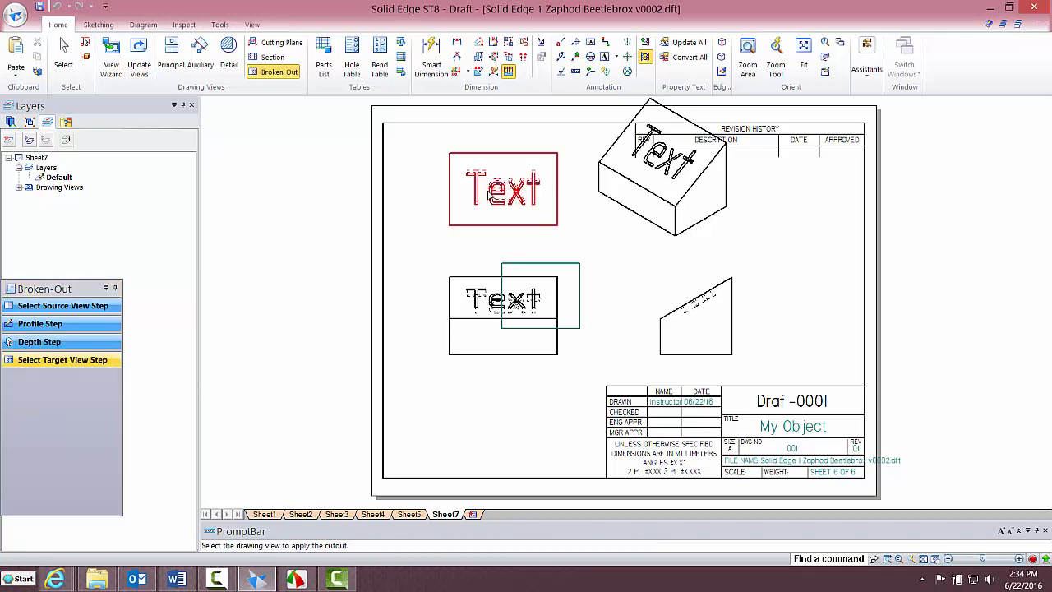
pyautogui.click(670, 205)
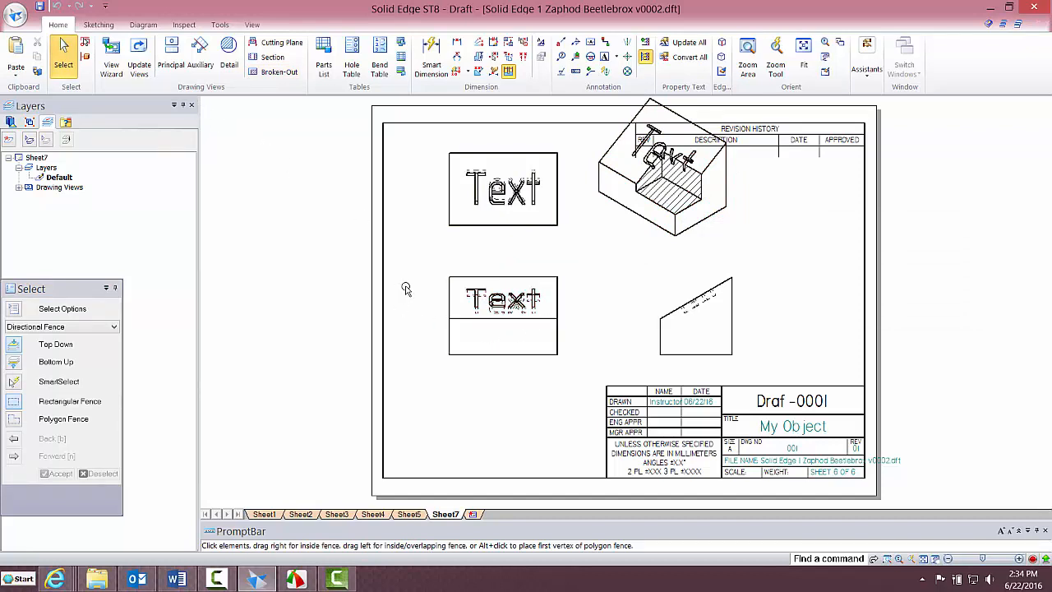
# - Delete the side view and move the pictorial view down into the freed space, clear of the revision table
pyautogui.click(654, 195)
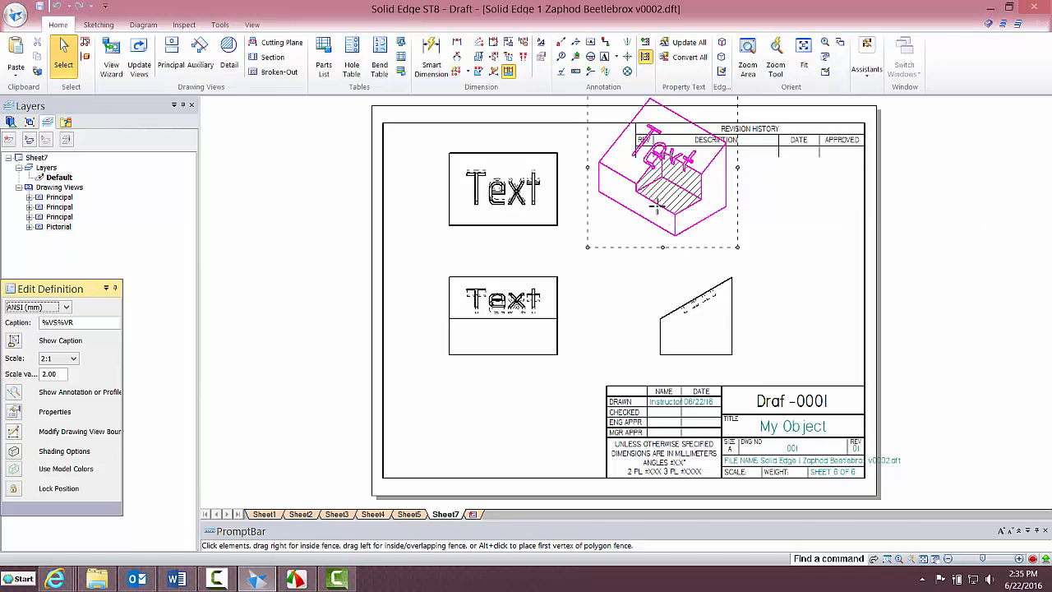
pyautogui.moveTo(629, 179); pyautogui.dragTo(649, 222)
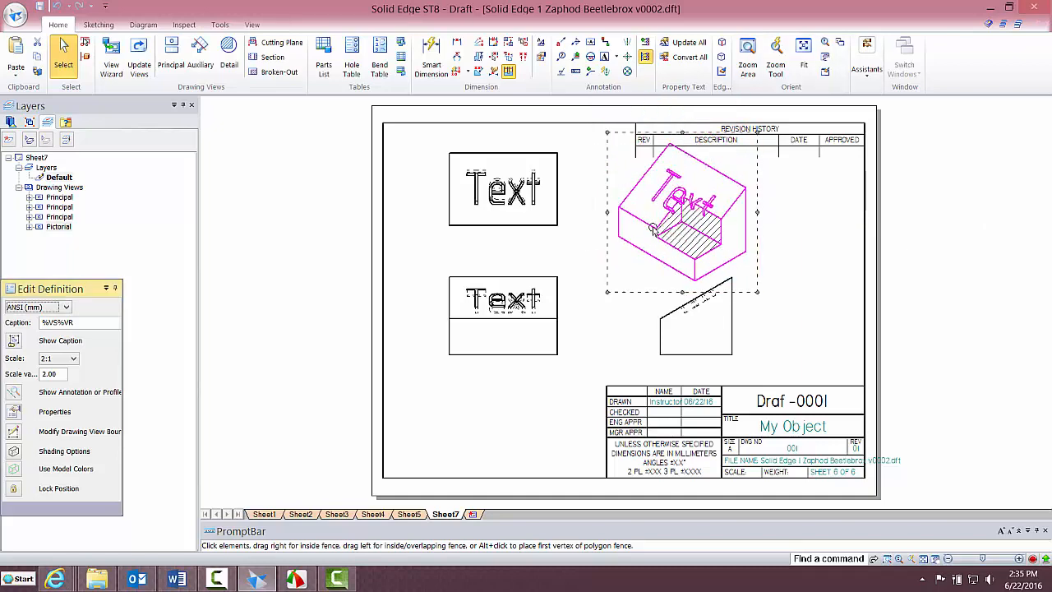
pyautogui.click(670, 306)
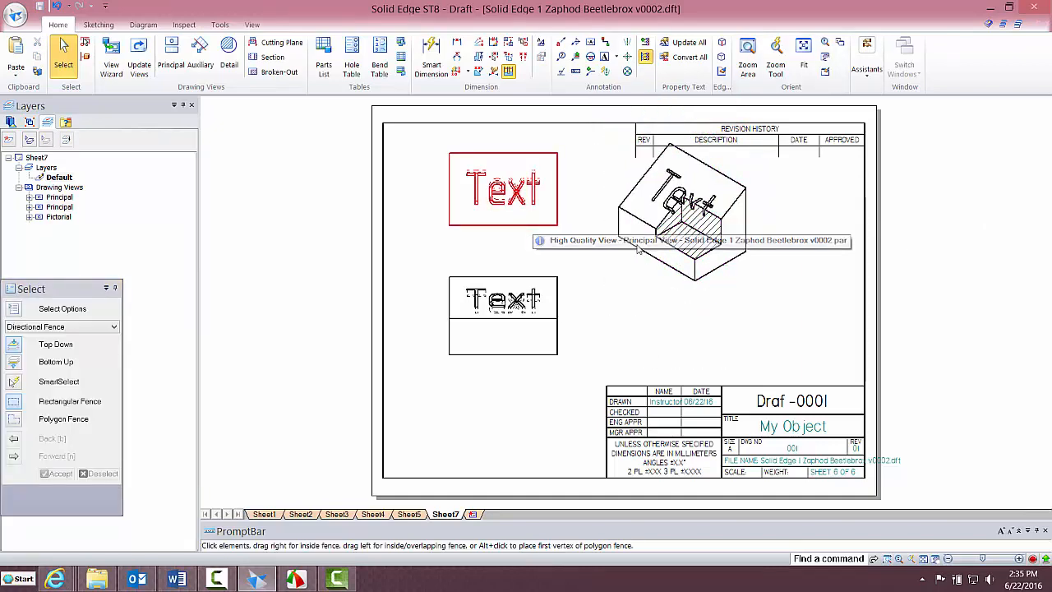
pyautogui.moveTo(604, 237); pyautogui.dragTo(610, 298)
pyautogui.click(595, 287)
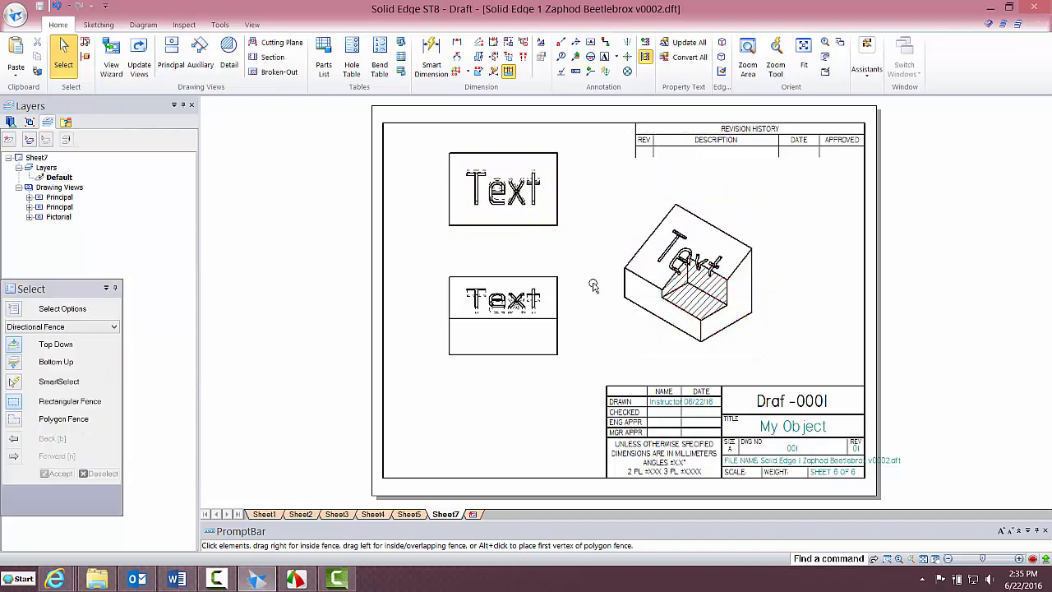